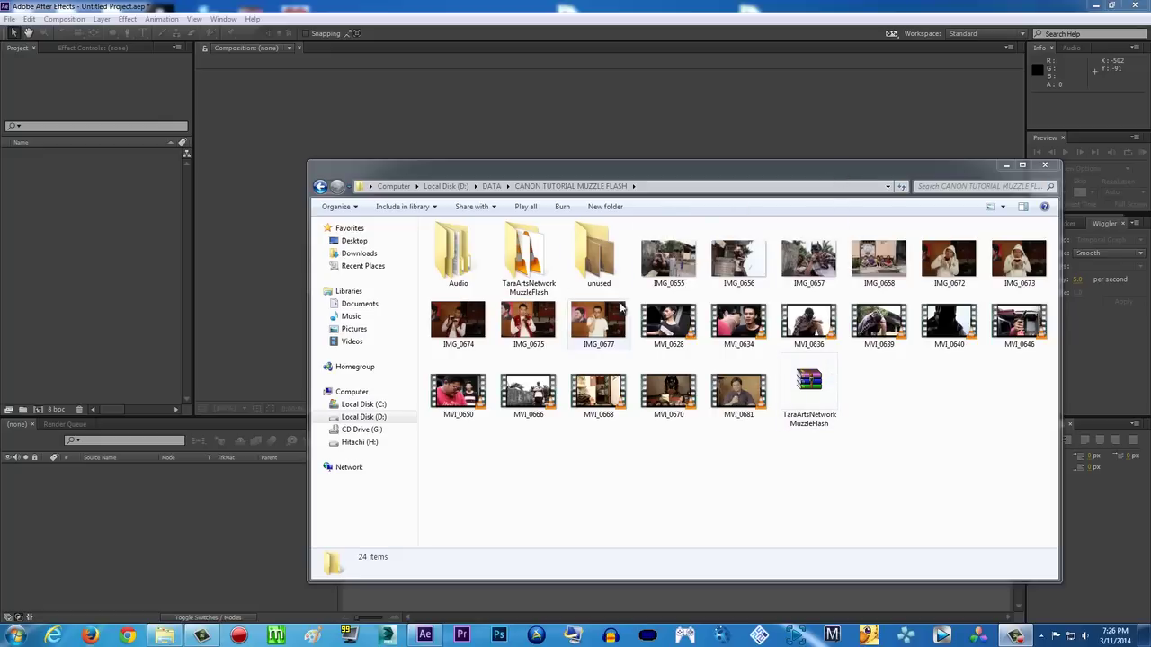
Examine the TaraArtsNetworkMuzzleFlash archive in the CANON TUTORIAL MUZZLE FLASH folder and its extraction options.
{"action": "left_click_drag", "start_coordinate": [681, 179], "coordinate": [668, 169]}
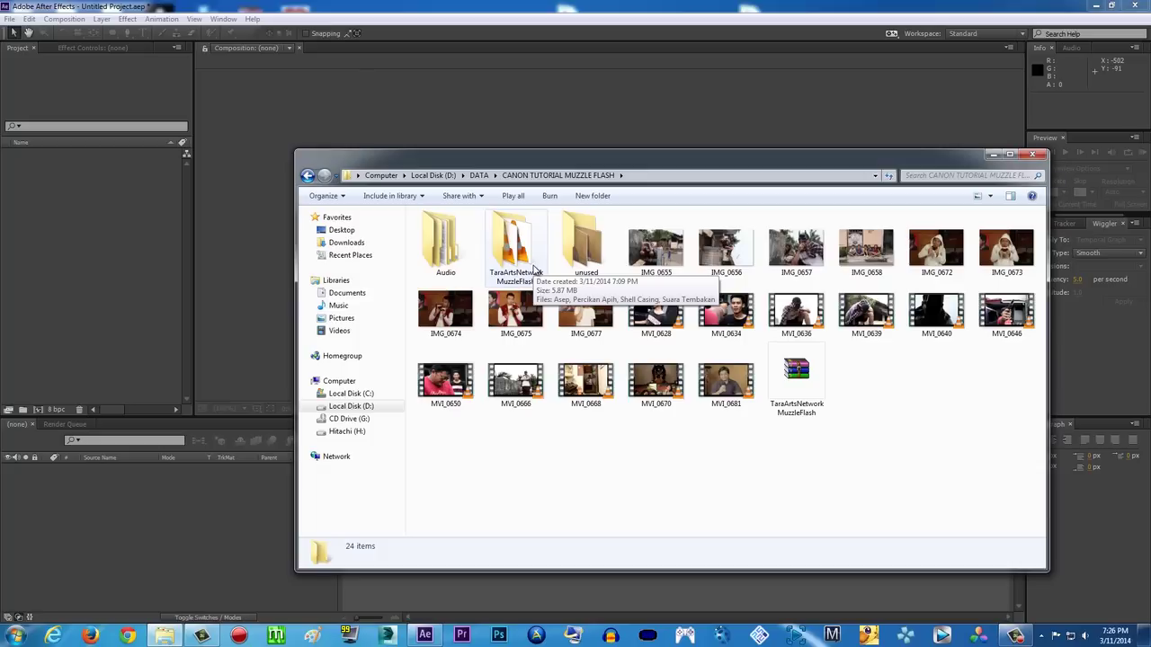
{"action": "left_click", "coordinate": [770, 388]}
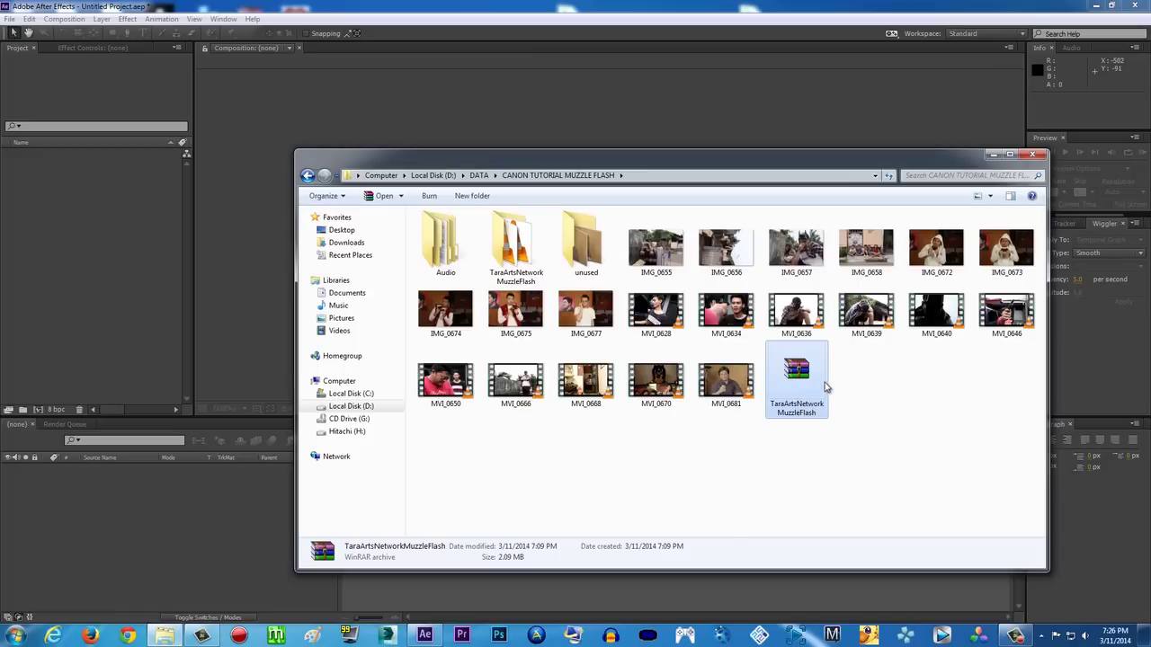
{"action": "right_click", "coordinate": [822, 397]}
{"action": "left_click", "coordinate": [888, 382]}
{"action": "right_click", "coordinate": [811, 382]}
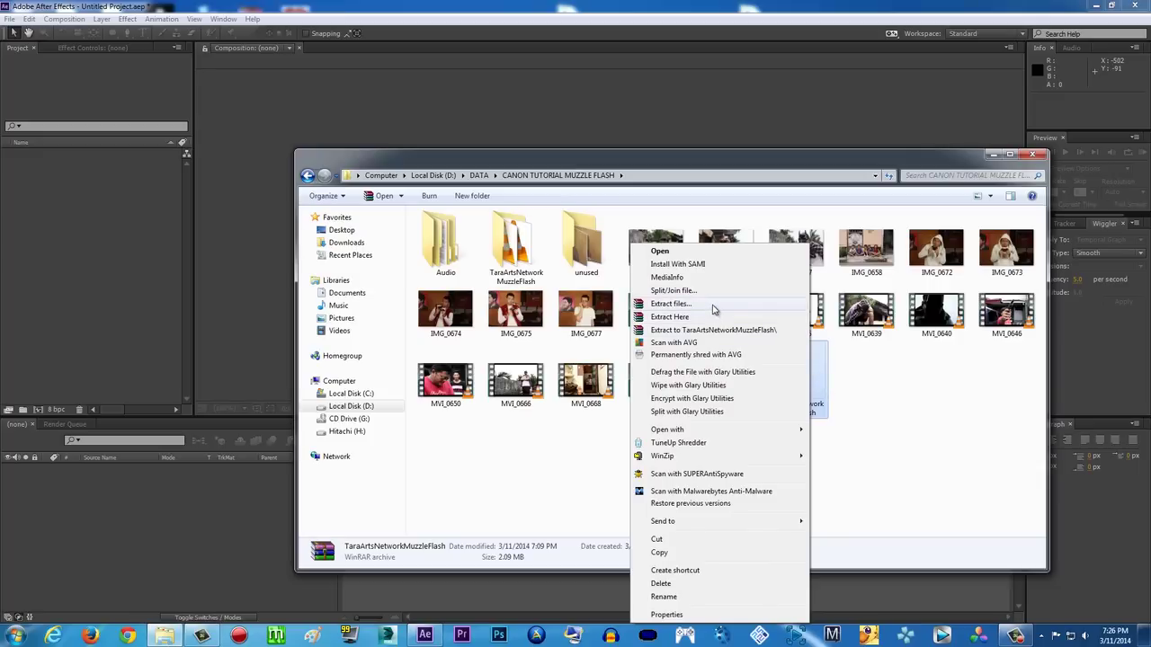
Open the TaraArtsNetworkMuzzleFlash folder and preview the Percikan Apih image.
{"action": "left_click", "coordinate": [534, 258]}
{"action": "double_click", "coordinate": [534, 259]}
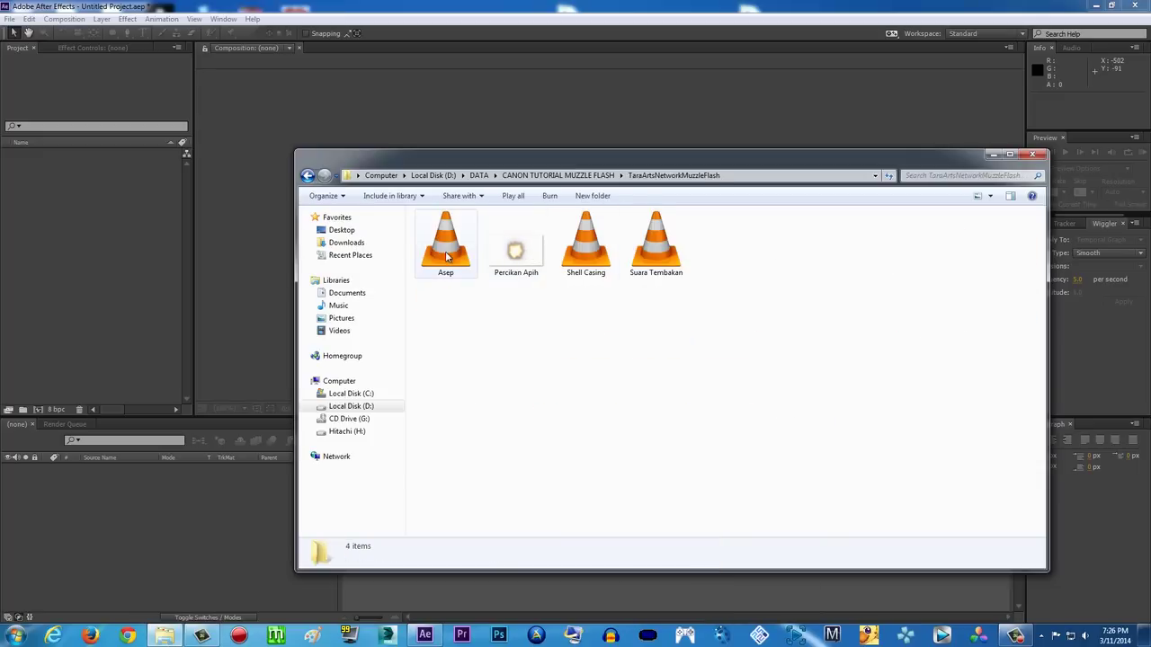
{"action": "left_click", "coordinate": [586, 243]}
{"action": "left_click", "coordinate": [657, 243]}
{"action": "left_click", "coordinate": [522, 260]}
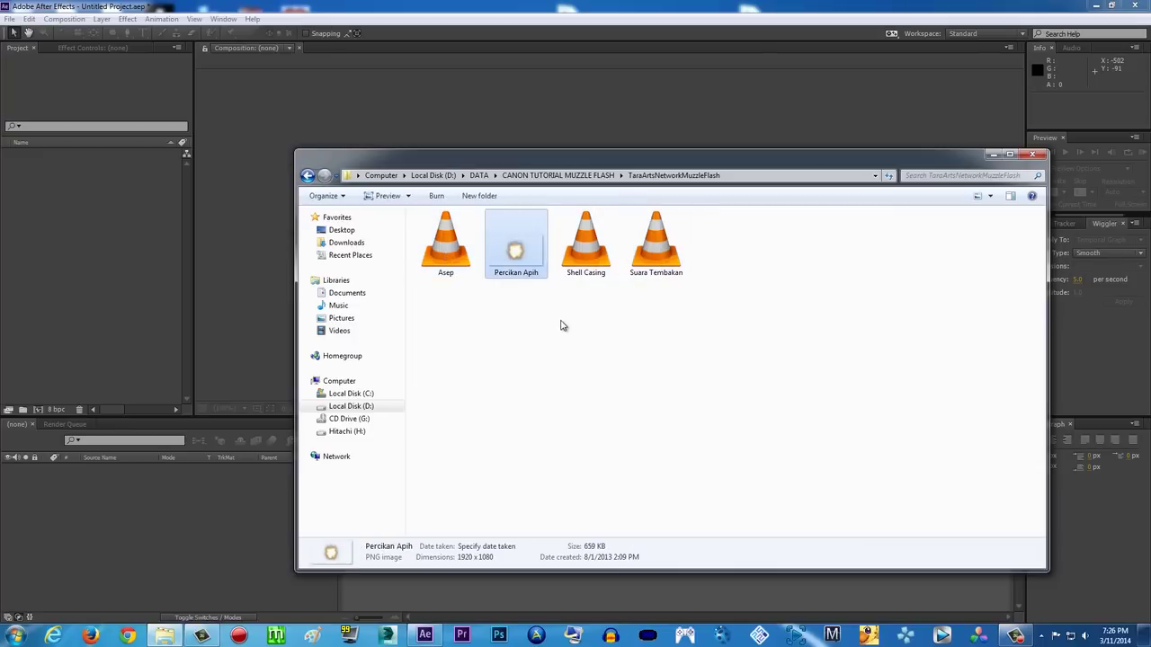
{"action": "double_click", "coordinate": [528, 262]}
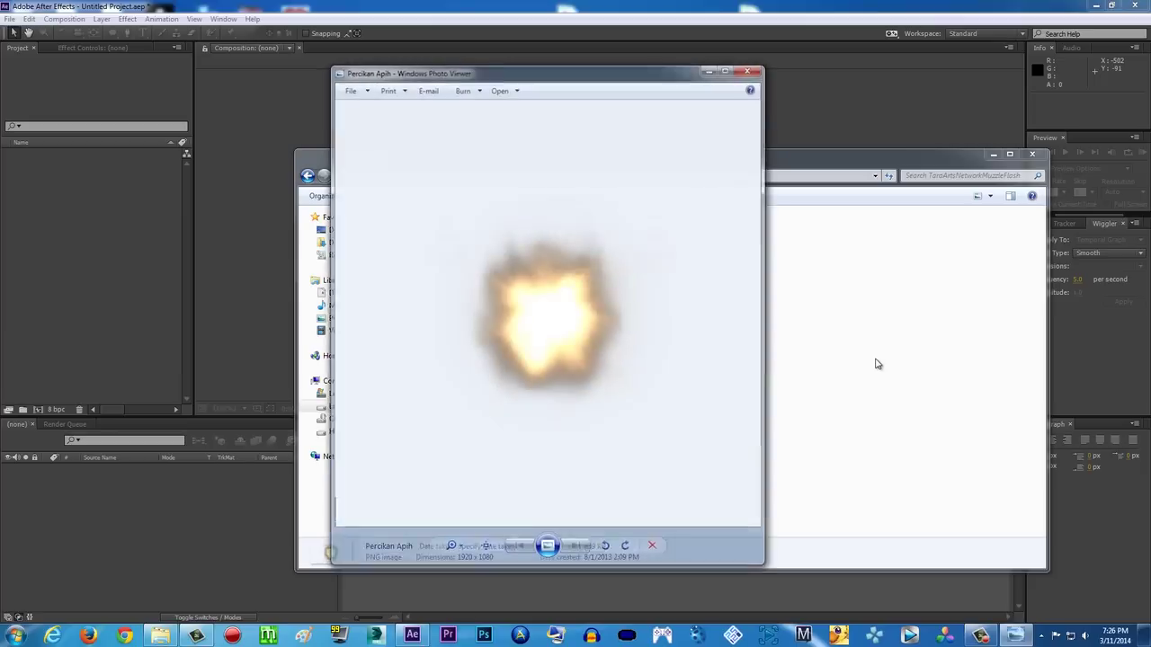
{"action": "left_click", "coordinate": [750, 70]}
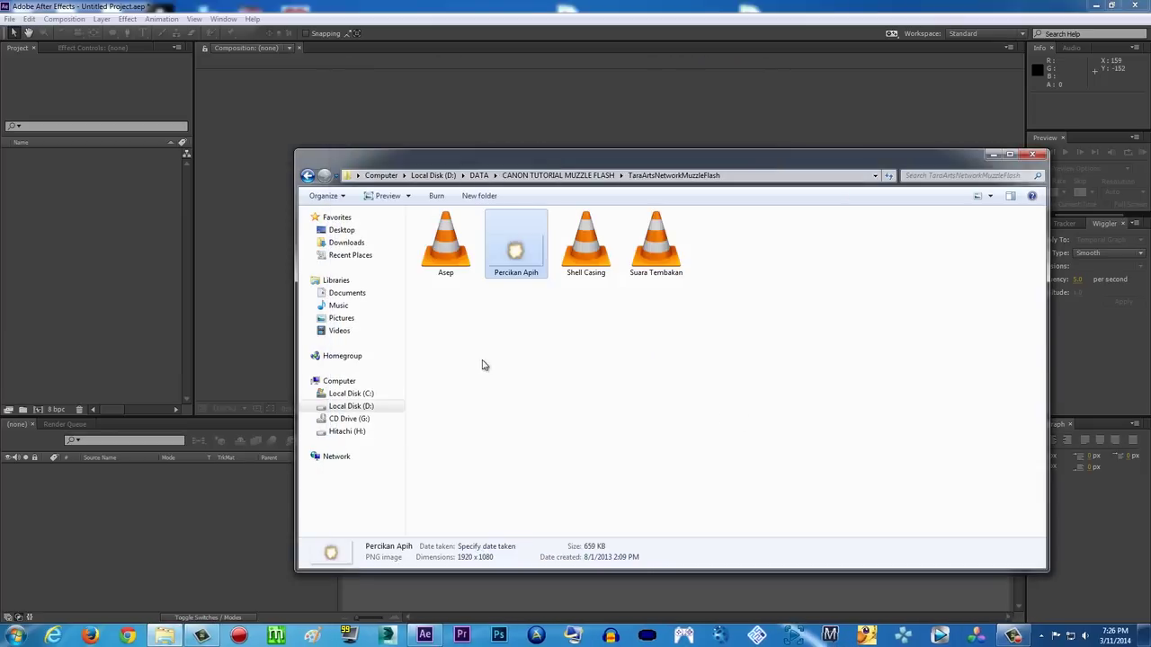
Play the Asep clip and look over the Shell Casing and Suara Tembakan files in the same folder.
{"action": "left_click", "coordinate": [454, 269]}
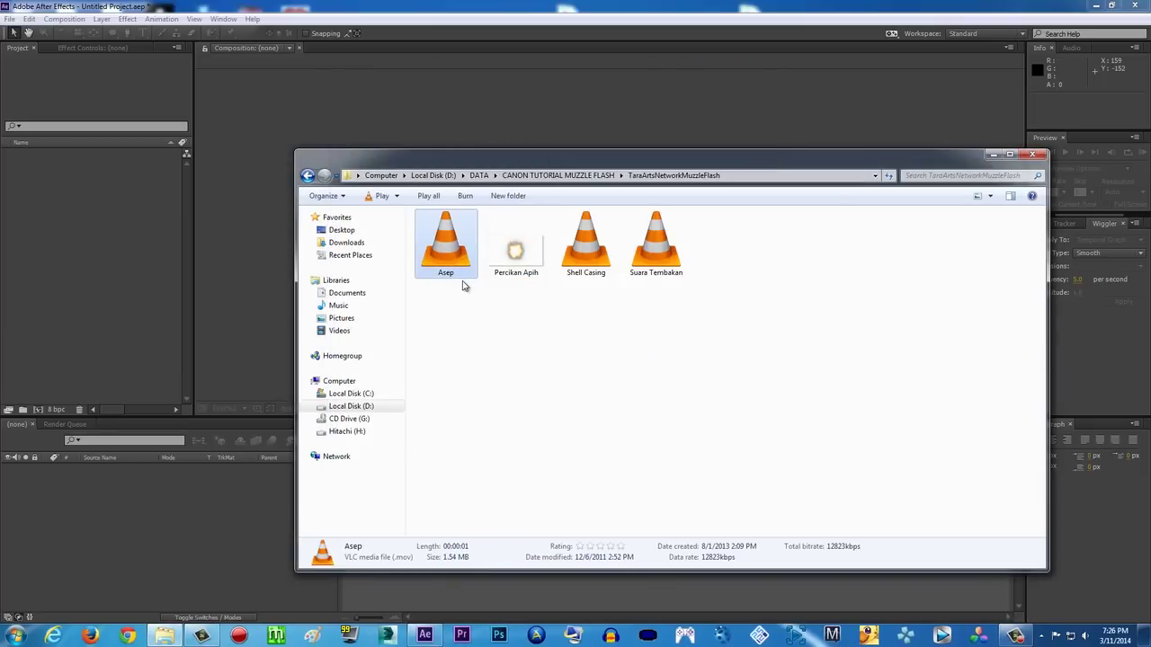
{"action": "double_click", "coordinate": [449, 267]}
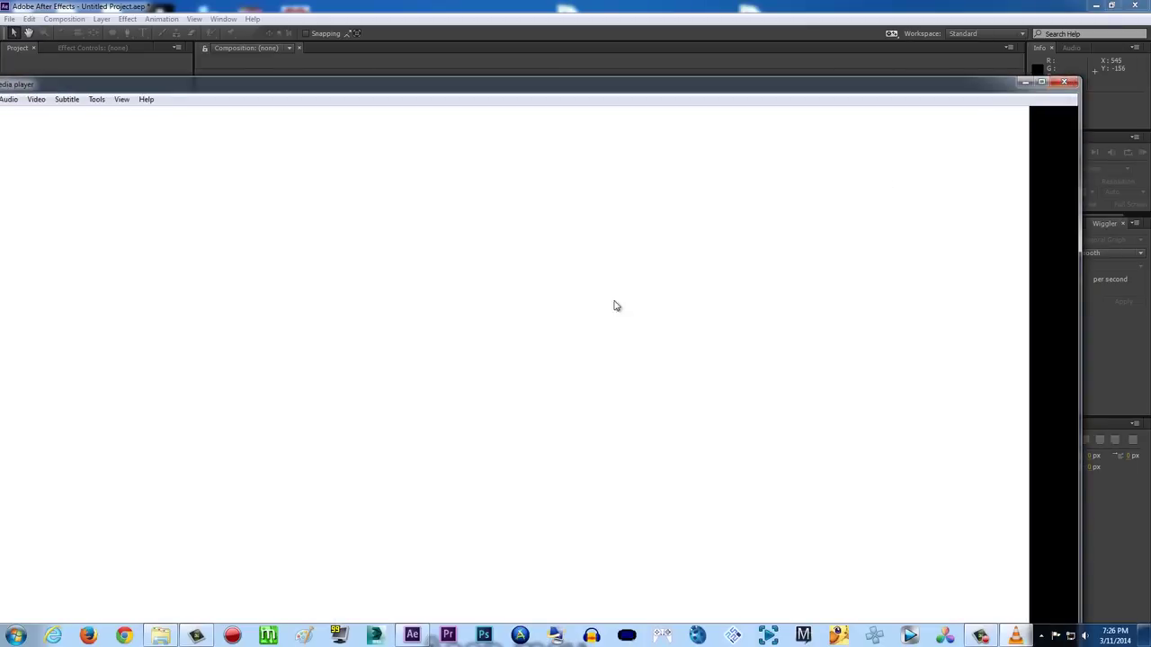
{"action": "left_click", "coordinate": [1064, 82]}
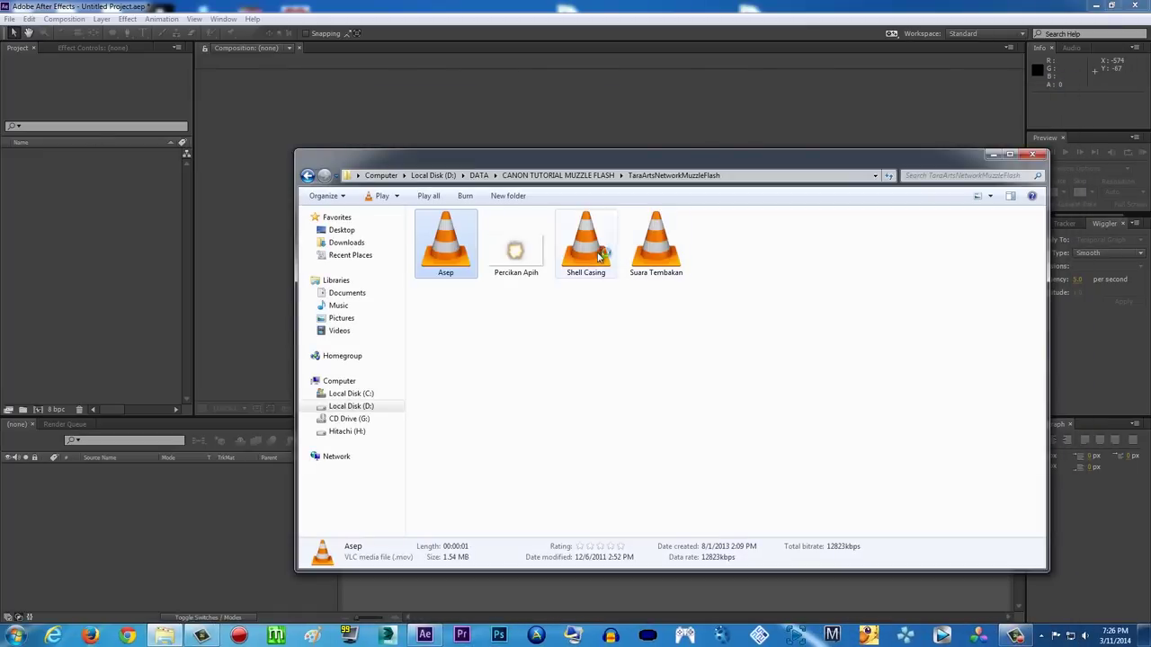
{"action": "left_click", "coordinate": [599, 258]}
{"action": "left_click", "coordinate": [661, 256]}
{"action": "left_click", "coordinate": [586, 256]}
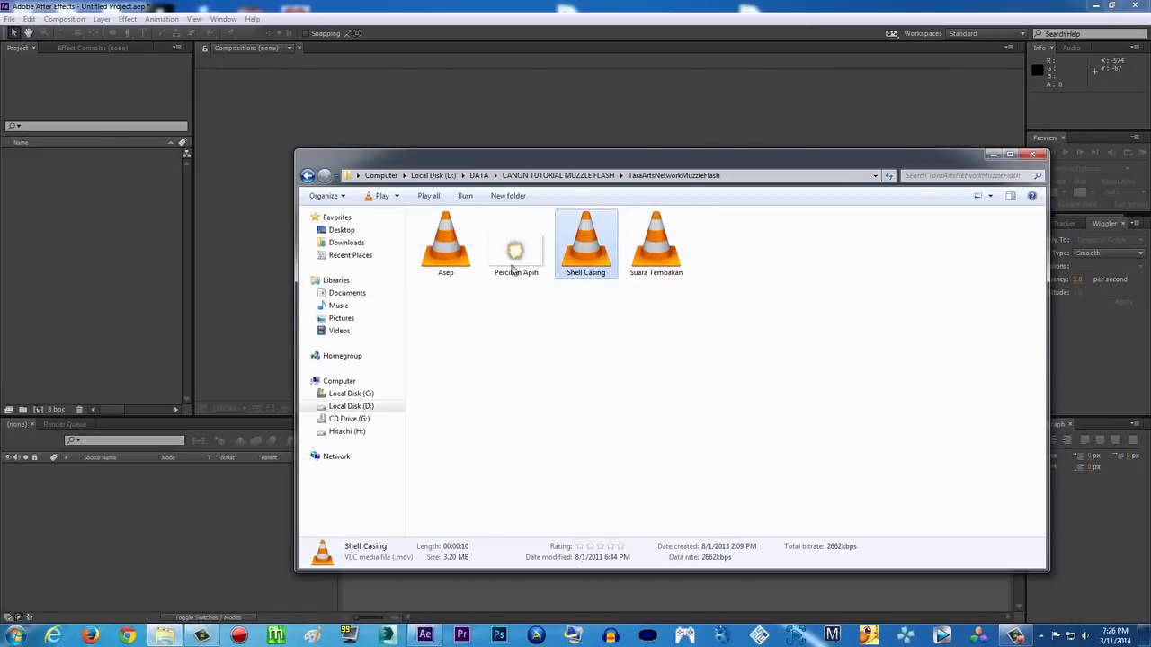
{"action": "left_click", "coordinate": [448, 255]}
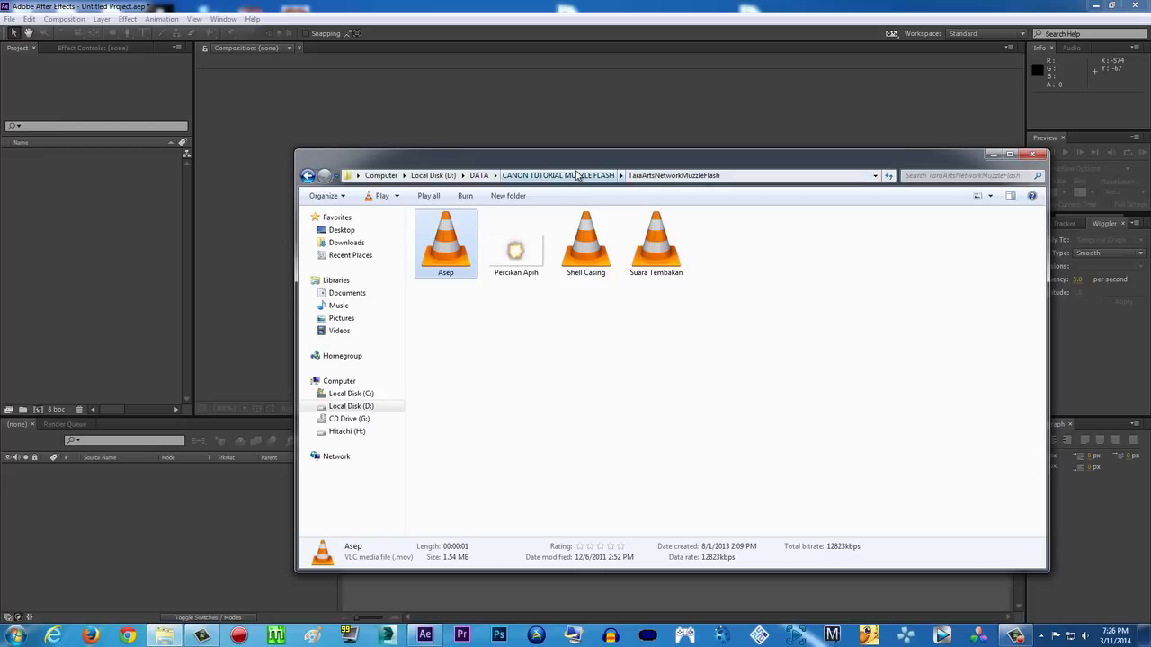
Return to the CANON TUTORIAL MUZZLE FLASH folder and preview the MVI_0646 video, closing the player when done.
{"action": "left_click", "coordinate": [577, 175]}
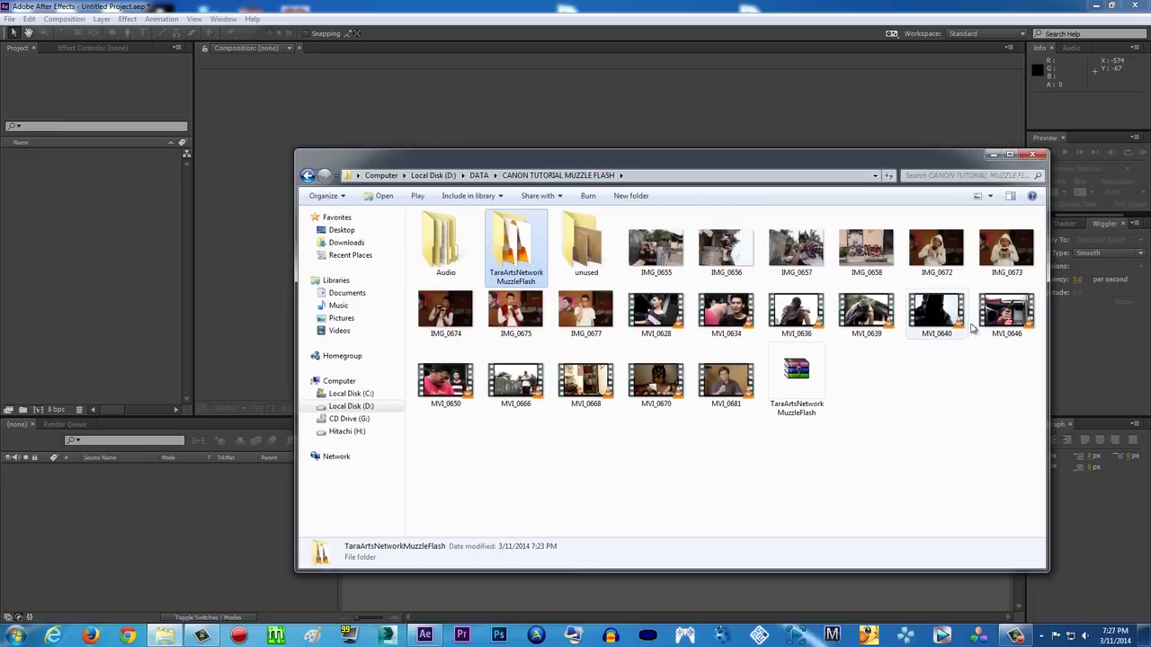
{"action": "left_click", "coordinate": [1006, 315]}
{"action": "double_click", "coordinate": [1007, 315]}
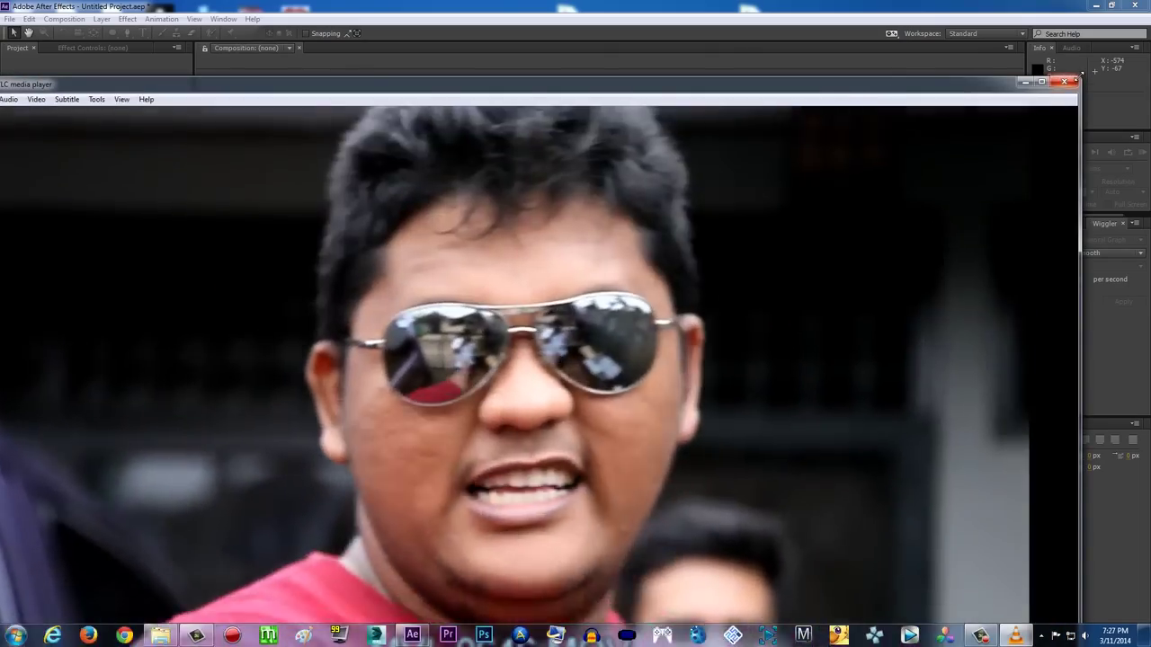
{"action": "left_click_drag", "start_coordinate": [1080, 77], "coordinate": [685, 144]}
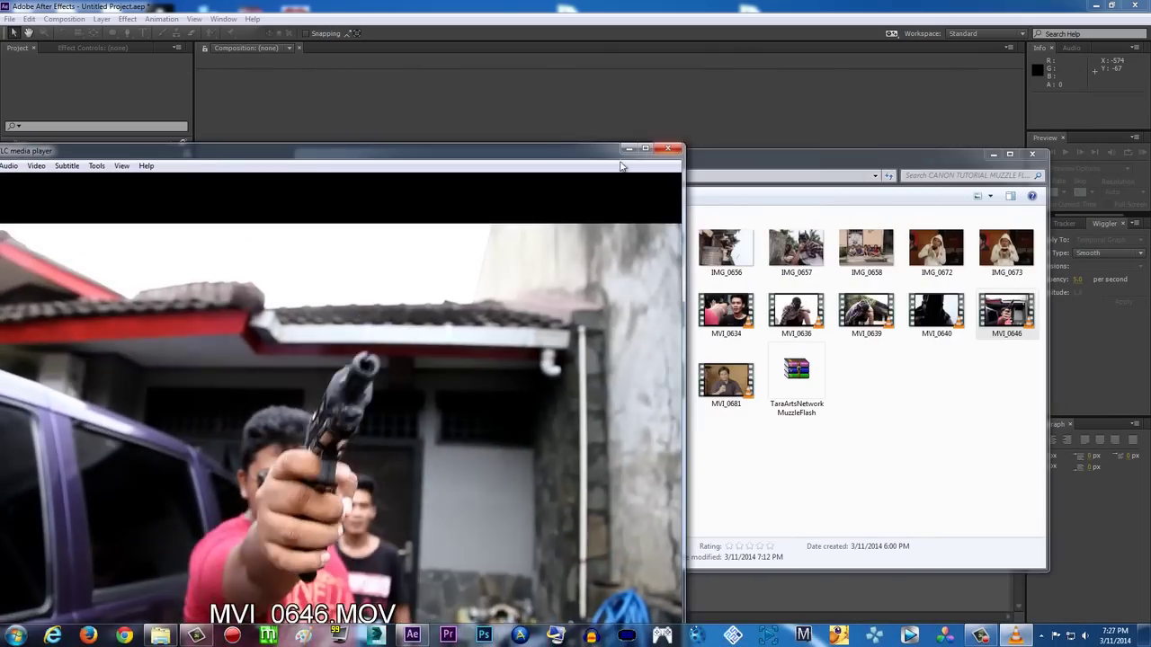
{"action": "left_click_drag", "start_coordinate": [556, 152], "coordinate": [824, 91]}
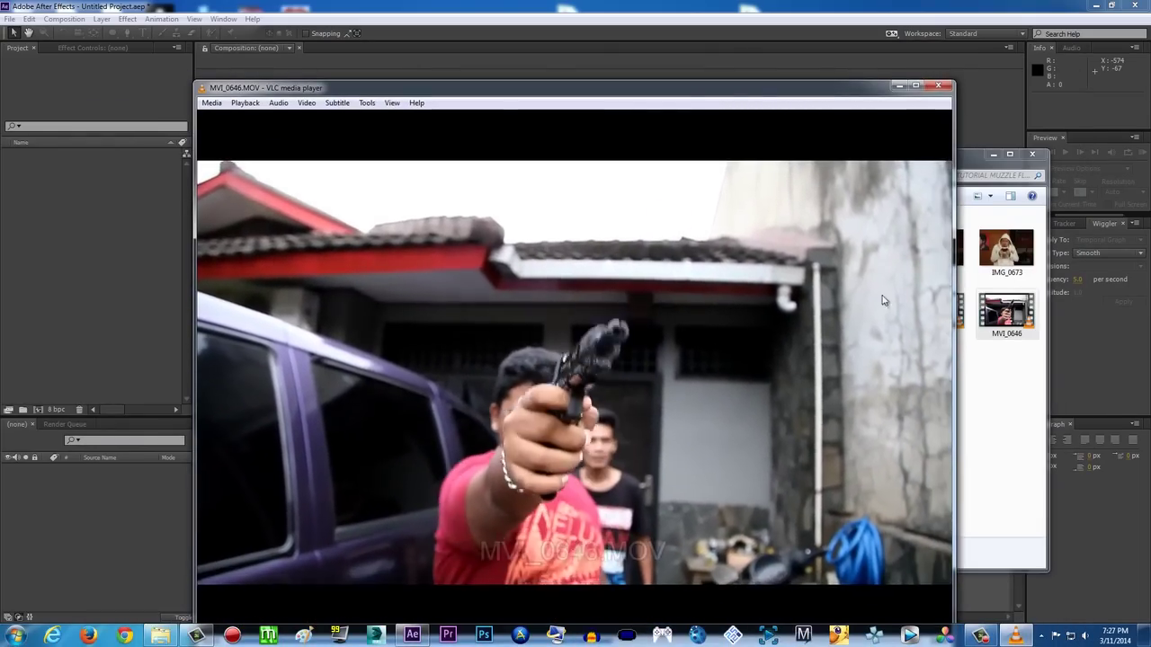
{"action": "left_click", "coordinate": [937, 86]}
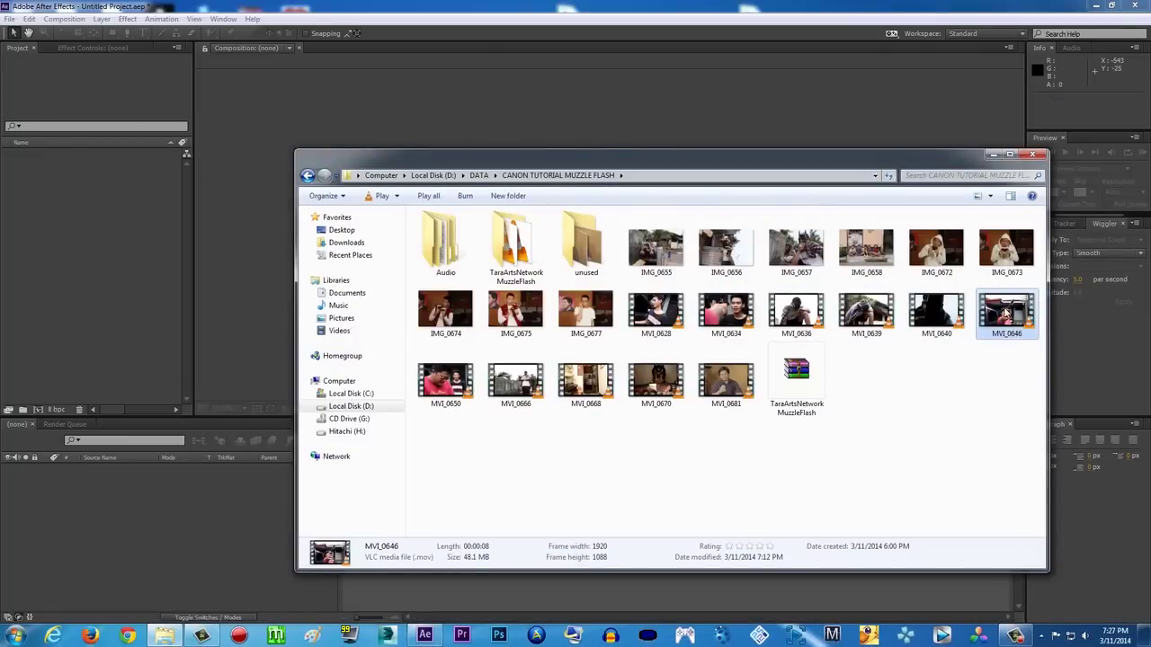
Import the MVI_0646 video from the footage folder into the After Effects project.
{"action": "left_click", "coordinate": [314, 5]}
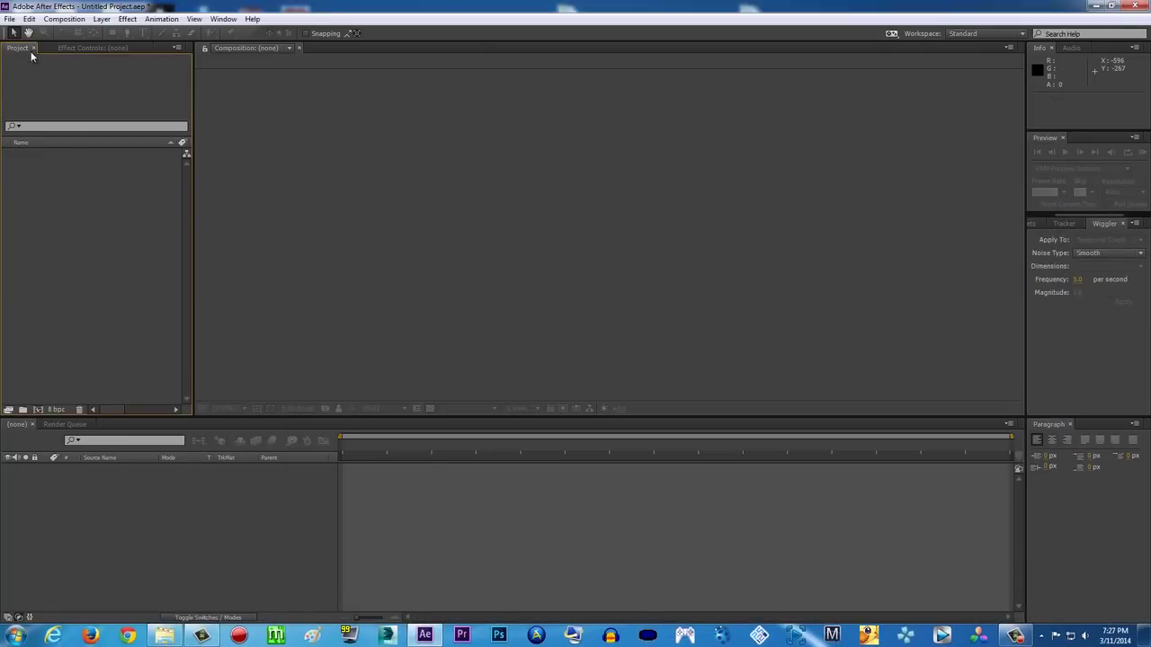
{"action": "left_click", "coordinate": [58, 48]}
{"action": "left_click", "coordinate": [17, 47]}
{"action": "left_click", "coordinate": [174, 636]}
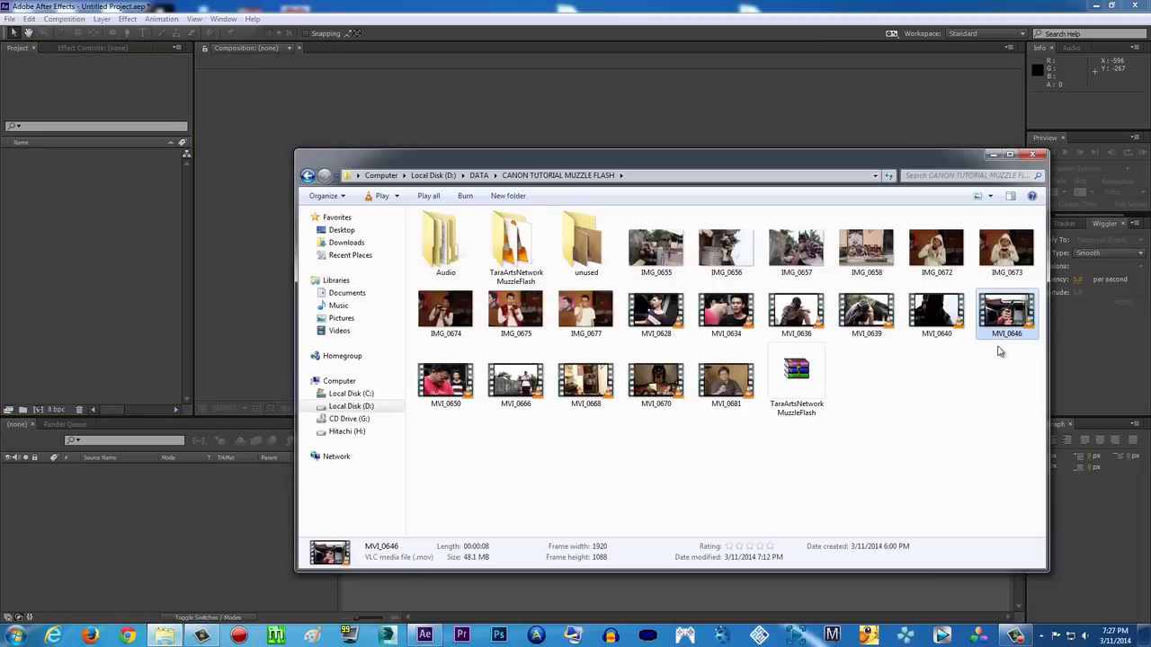
{"action": "left_click_drag", "start_coordinate": [1006, 315], "coordinate": [57, 209]}
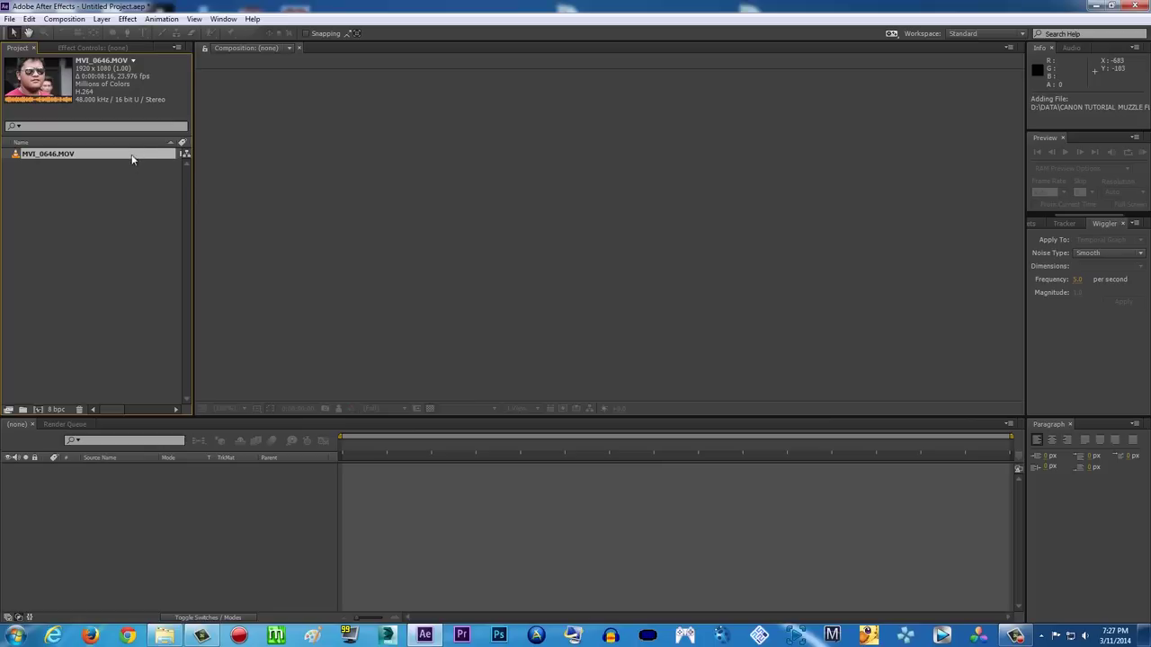
Create a composition from MVI_0646.MOV and move the current time to the firing moment at 0:00:02:17.
{"action": "left_click_drag", "start_coordinate": [68, 157], "coordinate": [40, 410]}
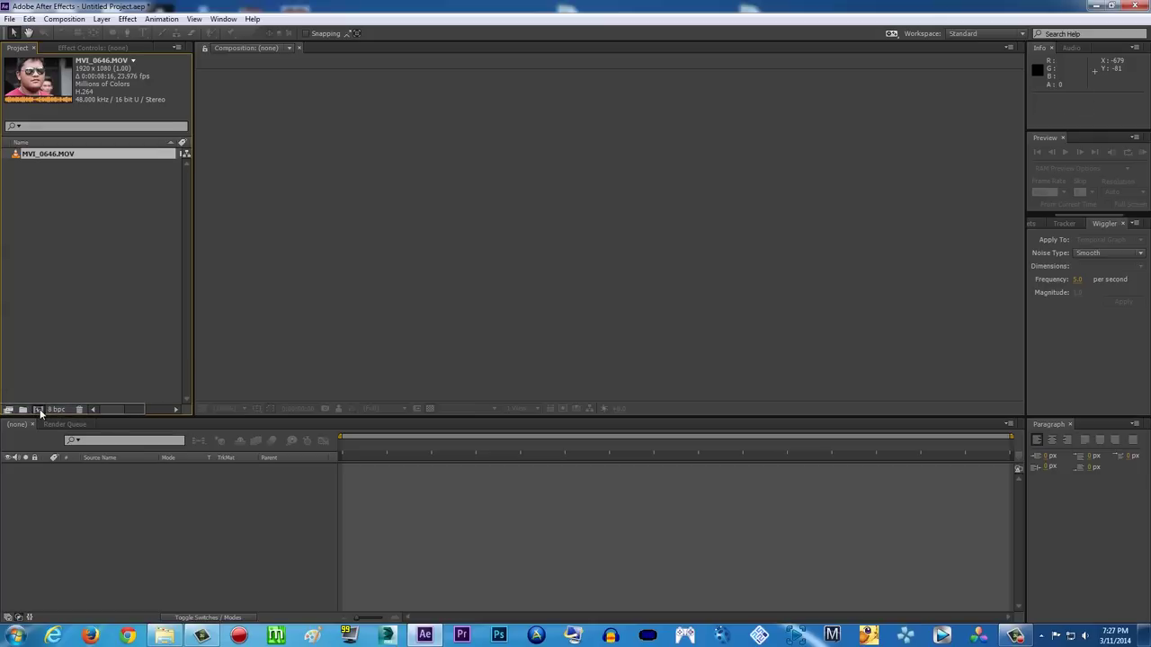
{"action": "left_click", "coordinate": [38, 412]}
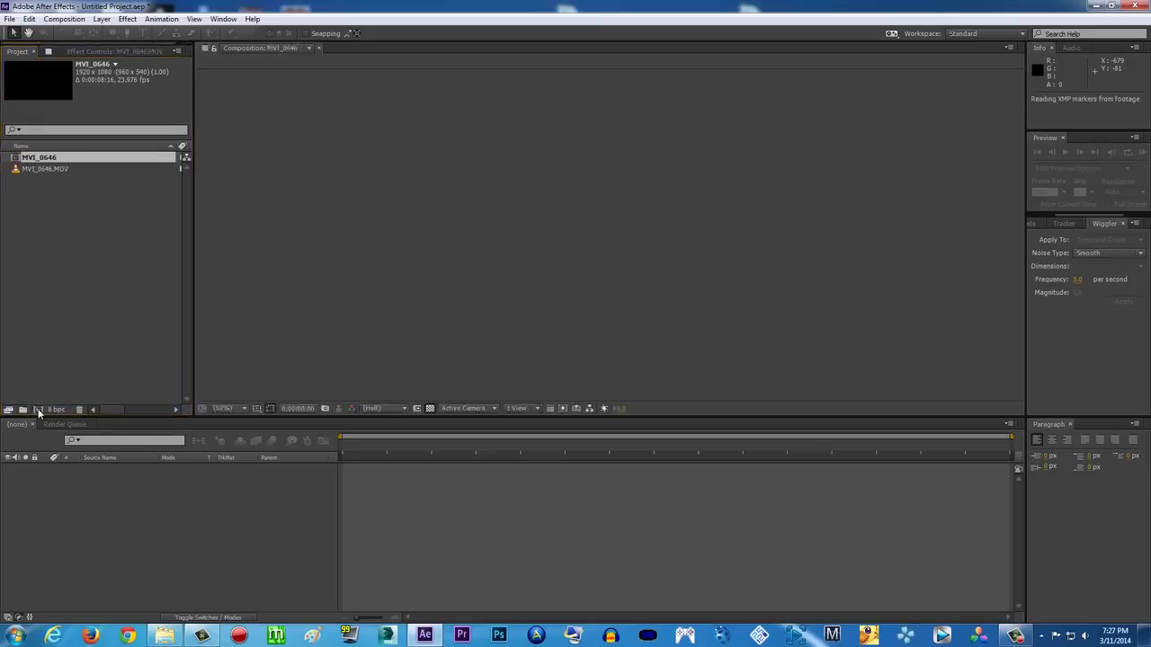
{"action": "left_click_drag", "start_coordinate": [386, 451], "coordinate": [551, 449]}
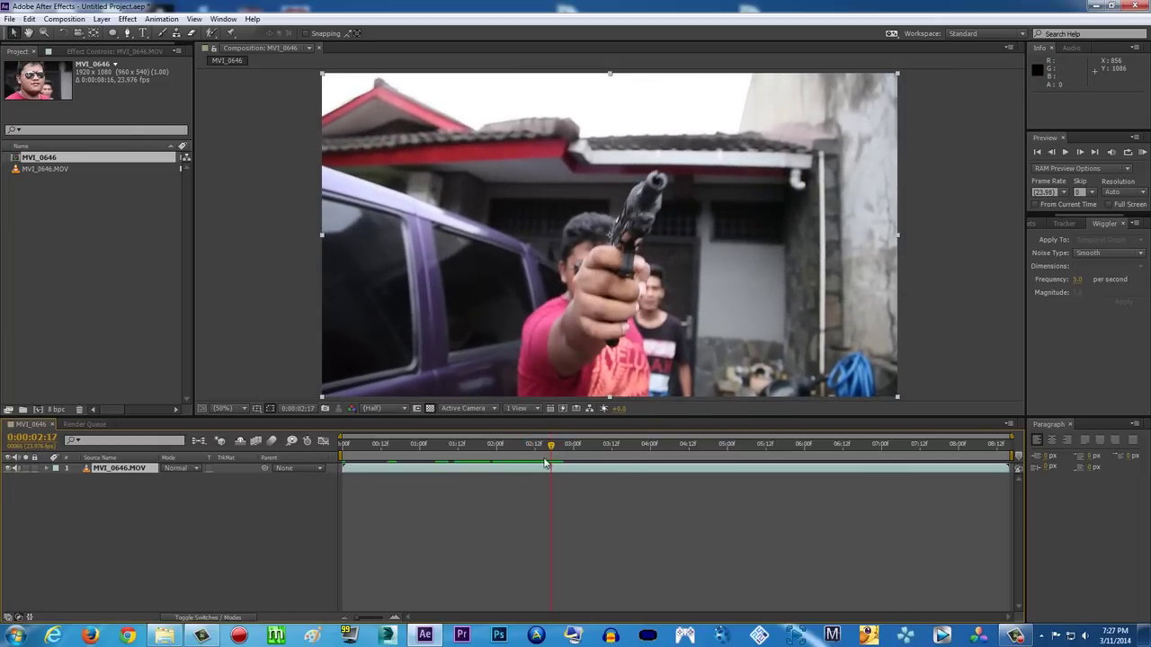
{"action": "left_click", "coordinate": [550, 449]}
{"action": "mouse_move", "coordinate": [550, 445]}
{"action": "left_mouse_down"}
{"action": "mouse_move", "coordinate": [565, 445]}
{"action": "mouse_move", "coordinate": [542, 445]}
{"action": "mouse_move", "coordinate": [552, 448]}
{"action": "left_mouse_up"}
{"action": "left_click_drag", "start_coordinate": [551, 449], "coordinate": [551, 450]}
Import Asep, Percikan Apih and Shell Casing from the TaraArtsNetworkMuzzleFlash folder into the project.
{"action": "left_click", "coordinate": [165, 635]}
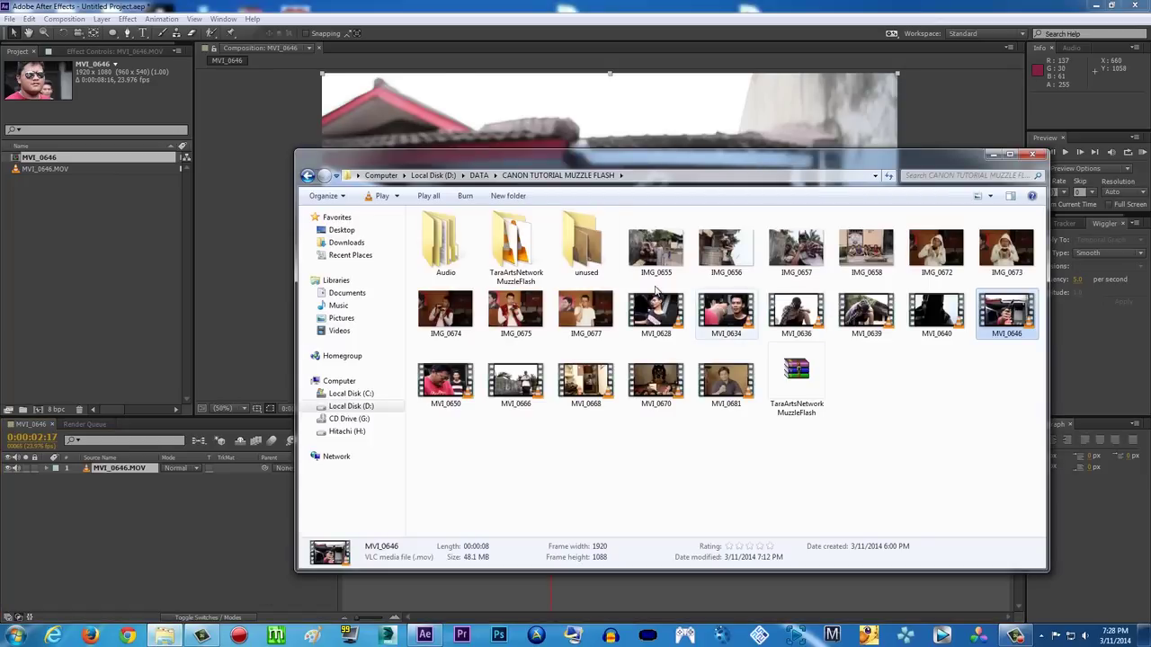
{"action": "left_click", "coordinate": [516, 251]}
{"action": "double_click", "coordinate": [516, 252]}
{"action": "left_click", "coordinate": [514, 248]}
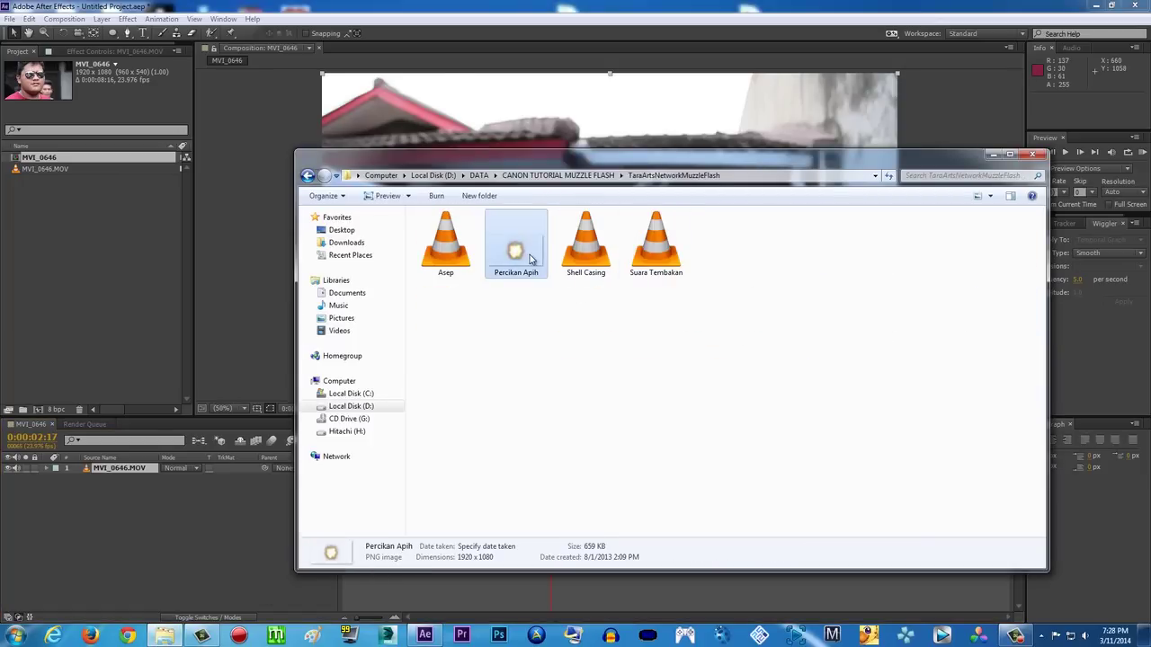
{"action": "left_click_drag", "start_coordinate": [438, 308], "coordinate": [595, 225]}
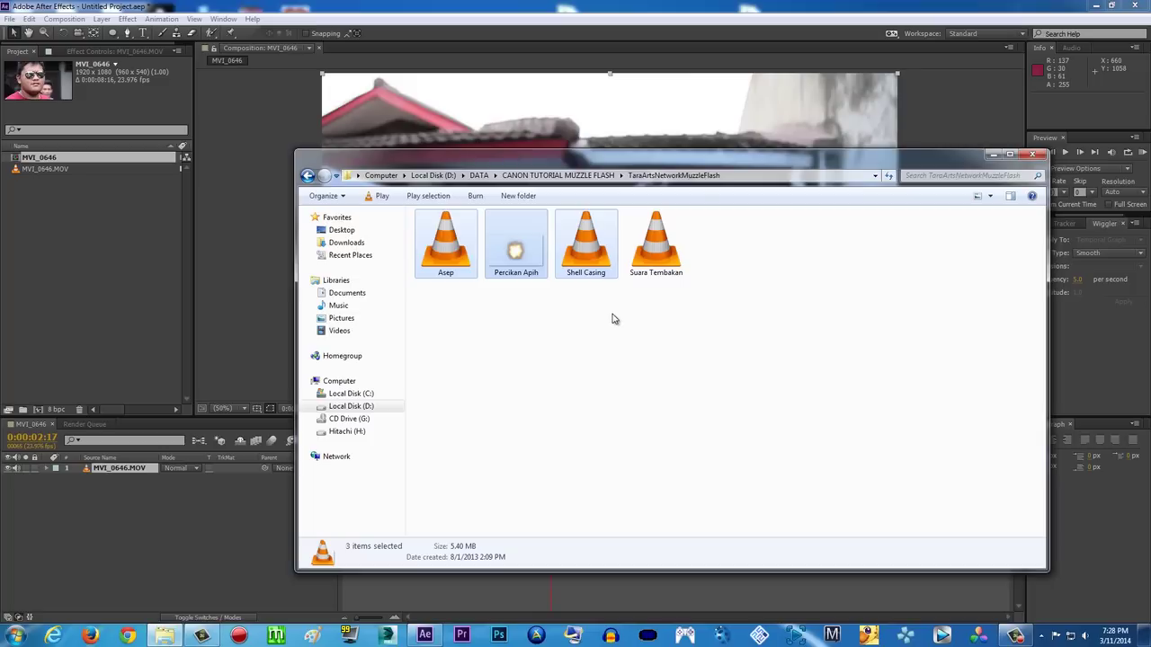
{"action": "left_click_drag", "start_coordinate": [585, 259], "coordinate": [66, 259]}
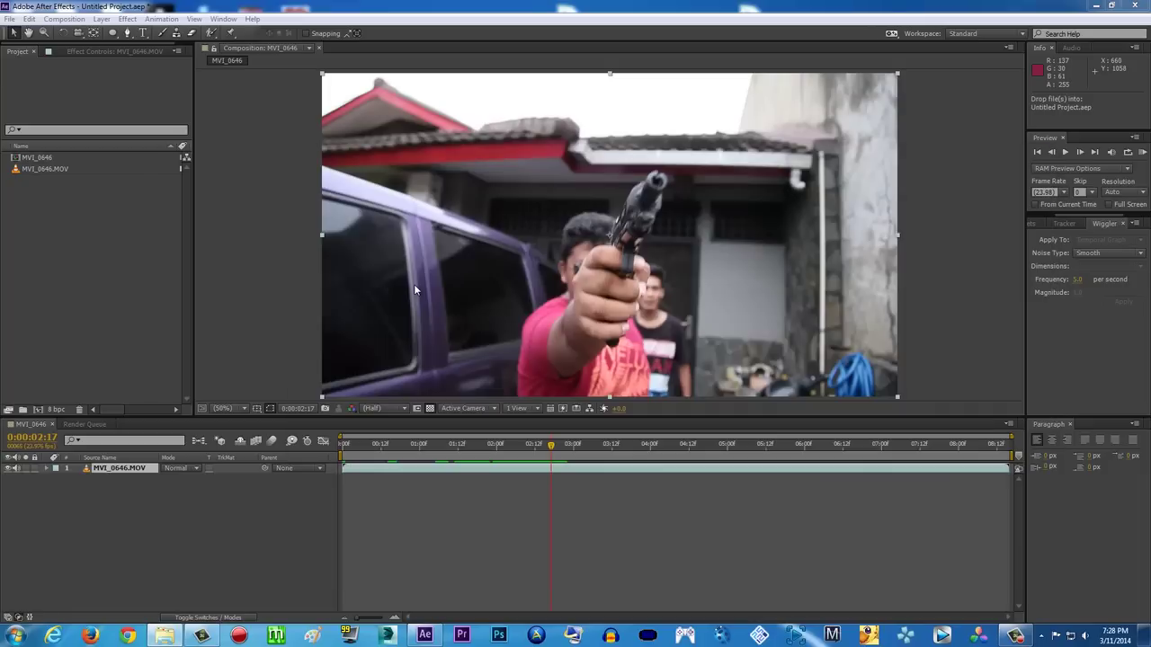
{"action": "left_click", "coordinate": [9, 19]}
{"action": "mouse_move", "coordinate": [63, 176]}
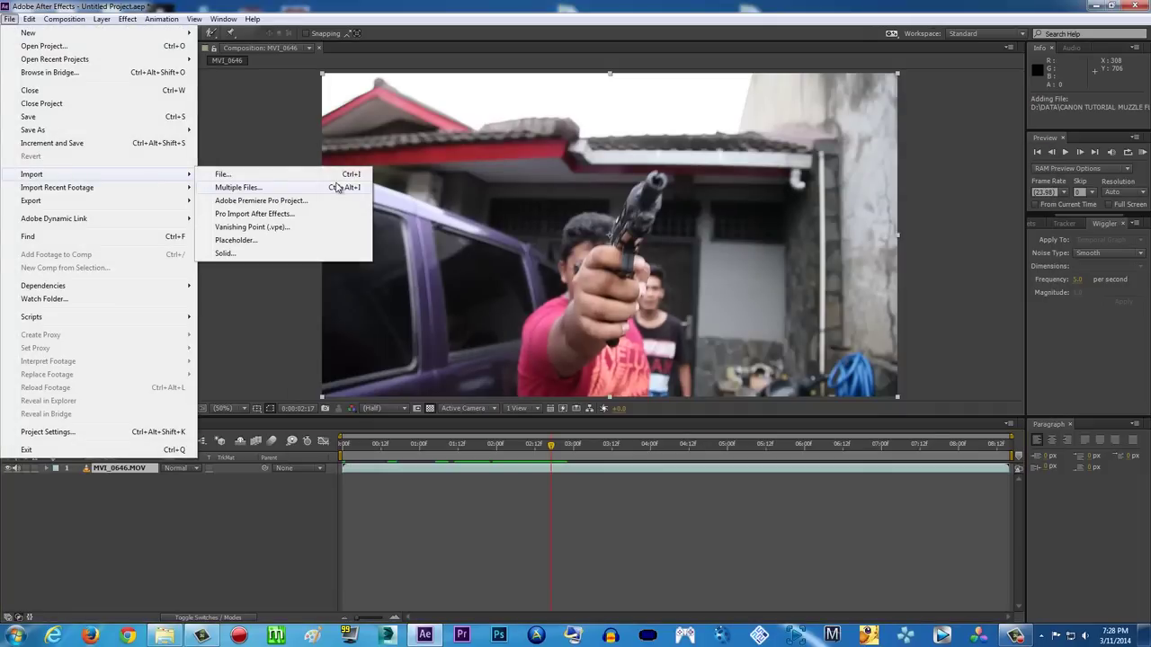
{"action": "left_click", "coordinate": [361, 5]}
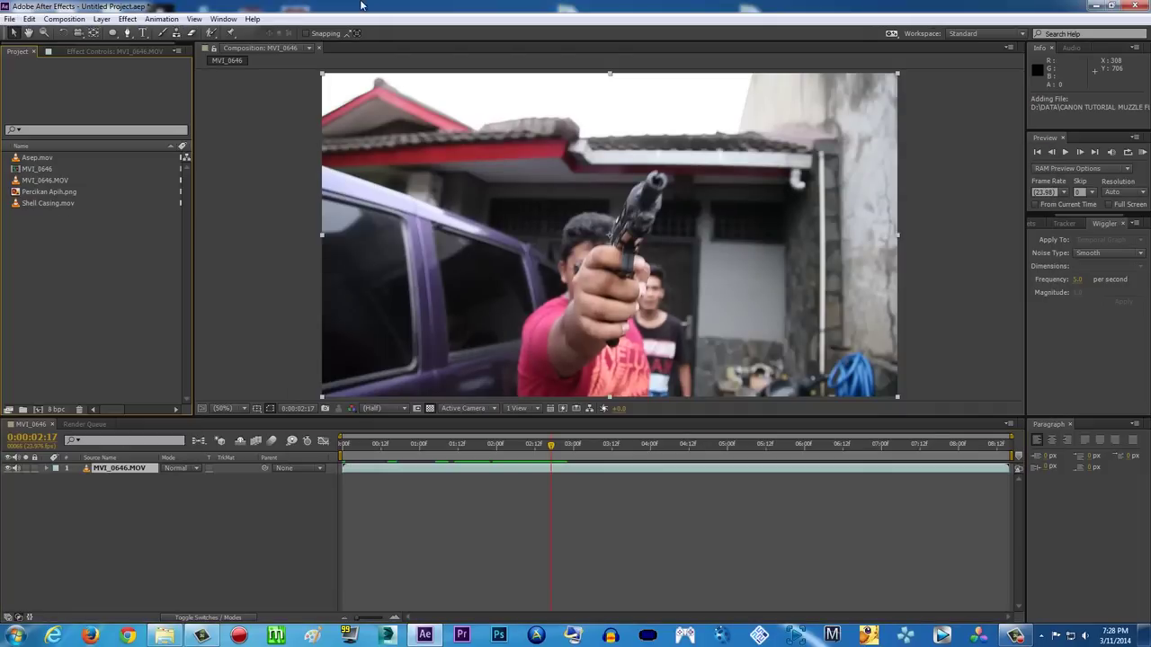
Add Percikan Apih.png to the composition above the video and position the flash over the gun's muzzle.
{"action": "left_click", "coordinate": [43, 194]}
{"action": "left_click_drag", "start_coordinate": [33, 193], "coordinate": [659, 180]}
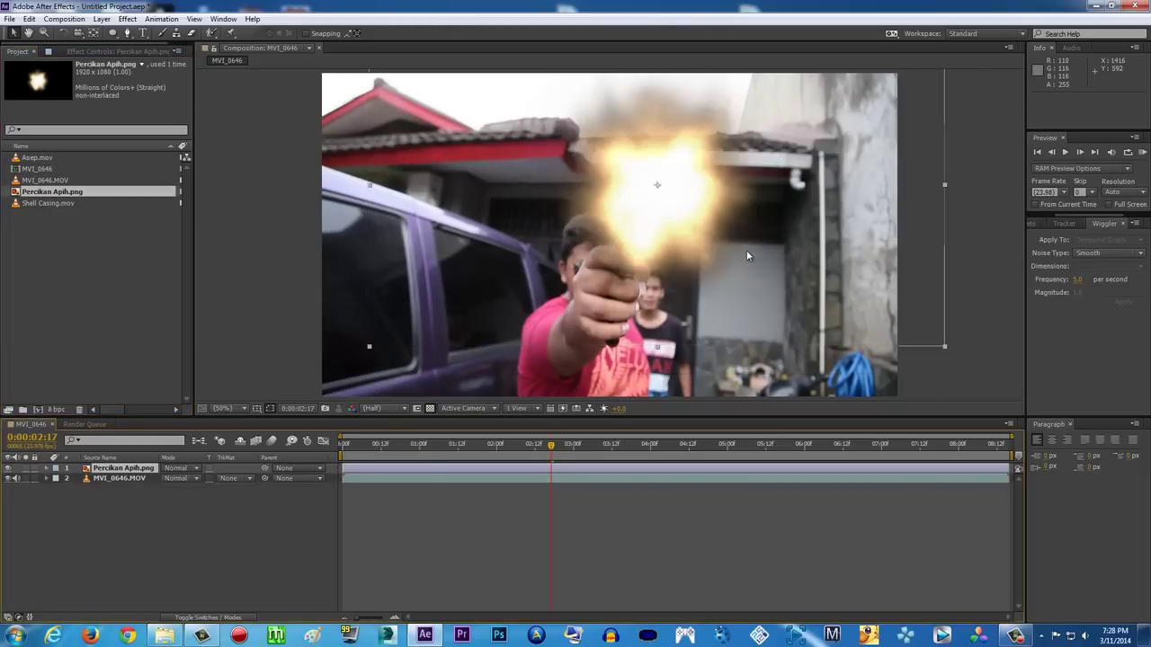
{"action": "left_click", "coordinate": [969, 193]}
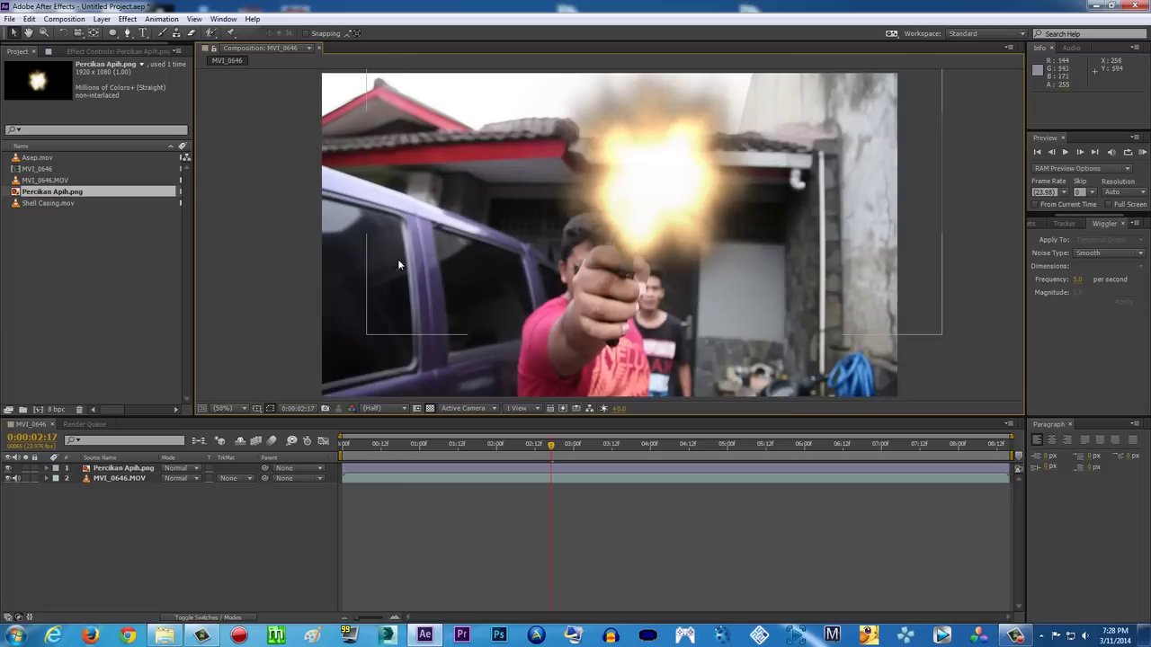
{"action": "left_click", "coordinate": [902, 287]}
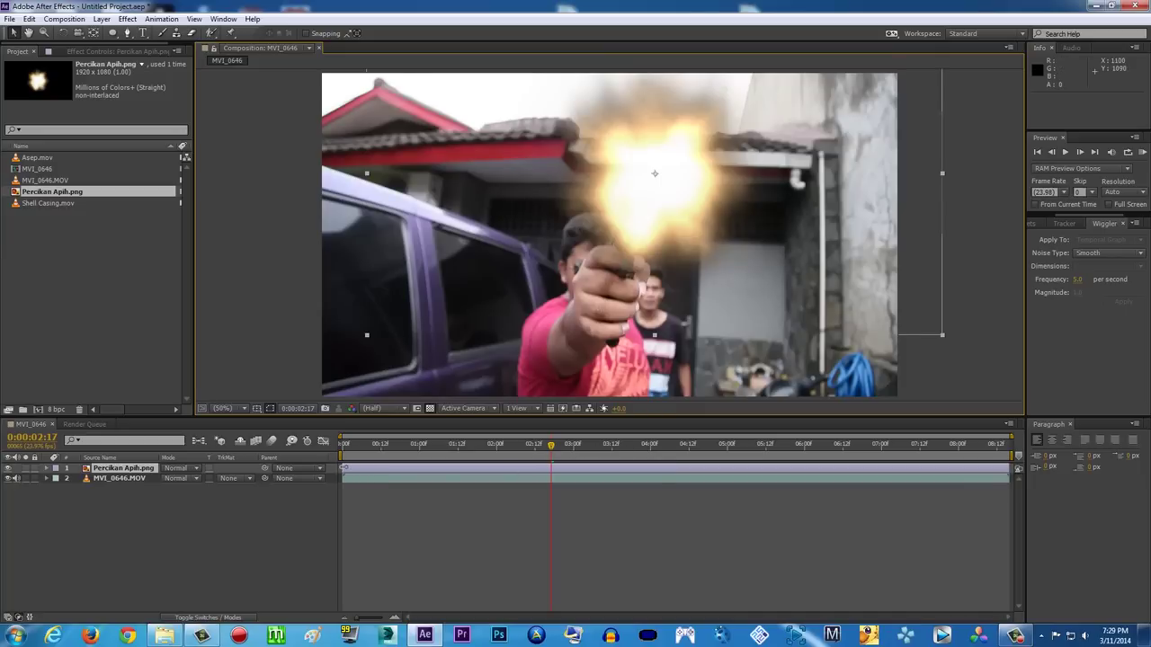
Trim the start of the Percikan Apih.png layer to 0:00:02:17.
{"action": "left_click", "coordinate": [132, 478]}
{"action": "left_click", "coordinate": [129, 469]}
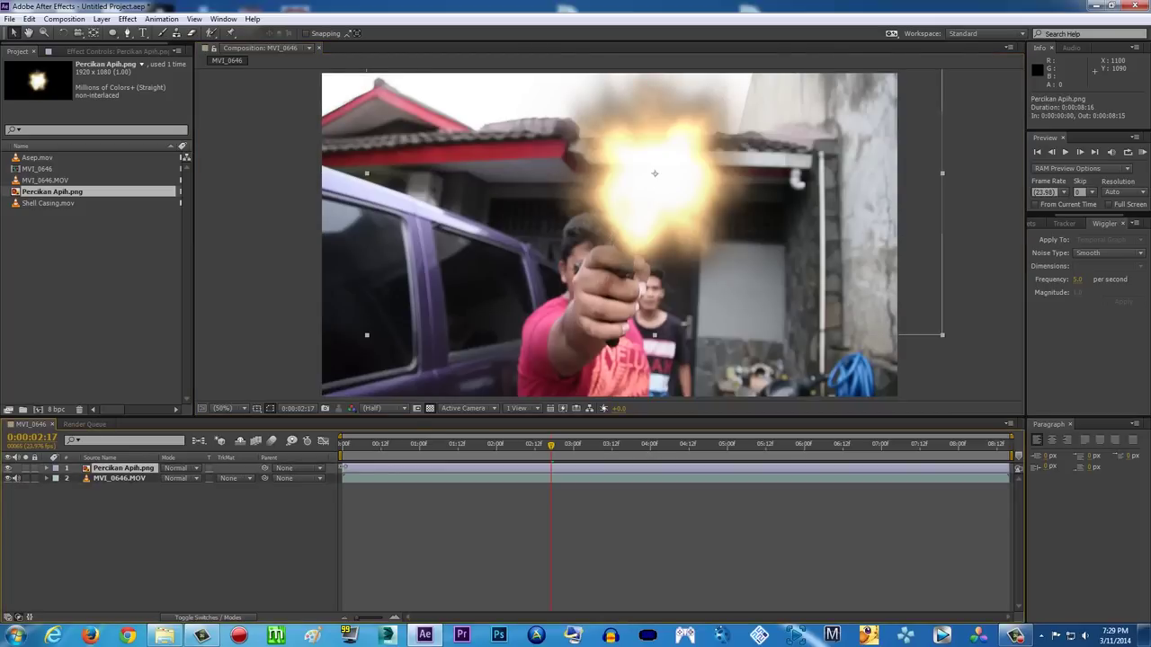
{"action": "left_click_drag", "start_coordinate": [343, 467], "coordinate": [552, 470]}
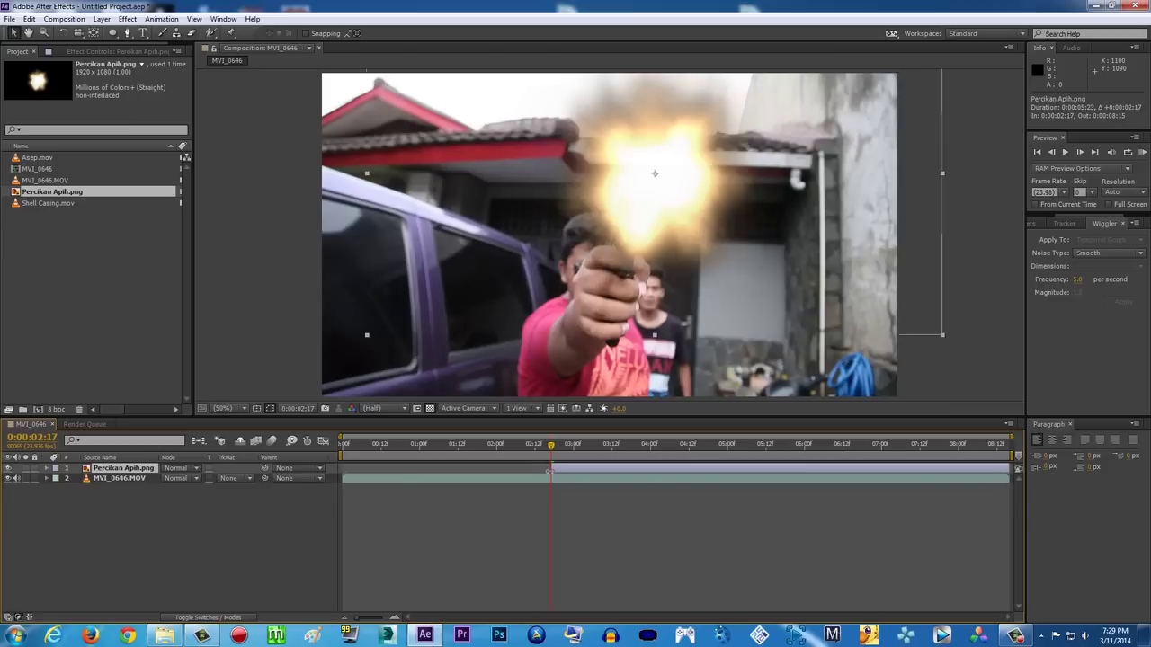
Trim the end of the Percikan Apih.png layer so the flash lasts only the single frame at 0:00:02:17.
{"action": "left_click", "coordinate": [1086, 155]}
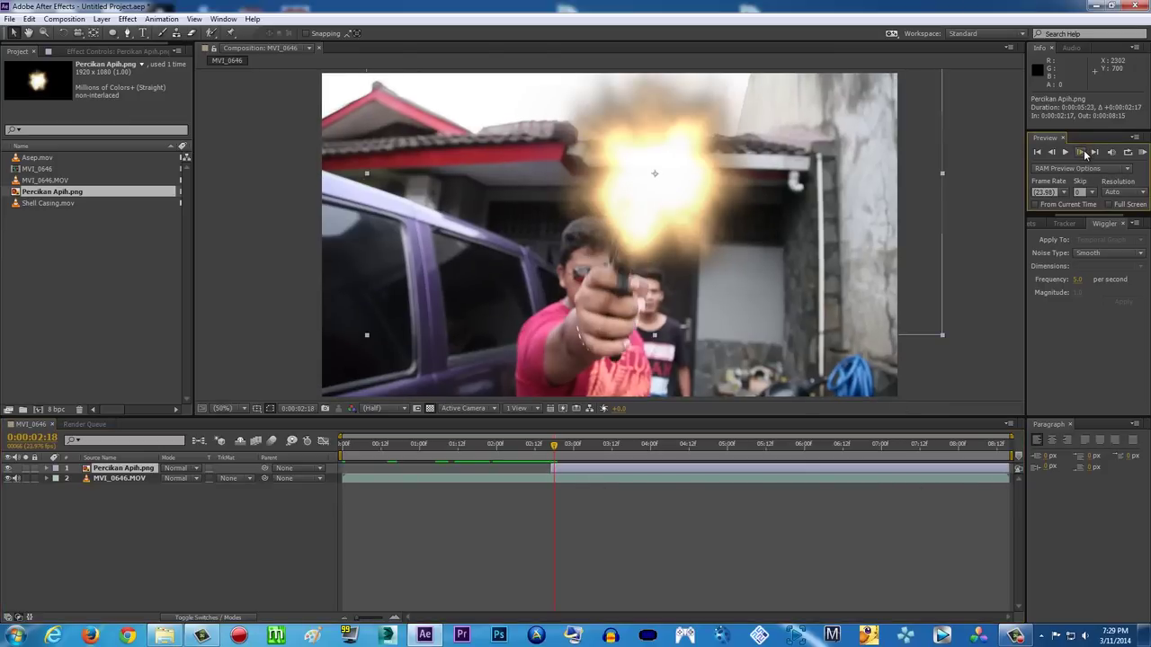
{"action": "left_click_drag", "start_coordinate": [1008, 468], "coordinate": [552, 468]}
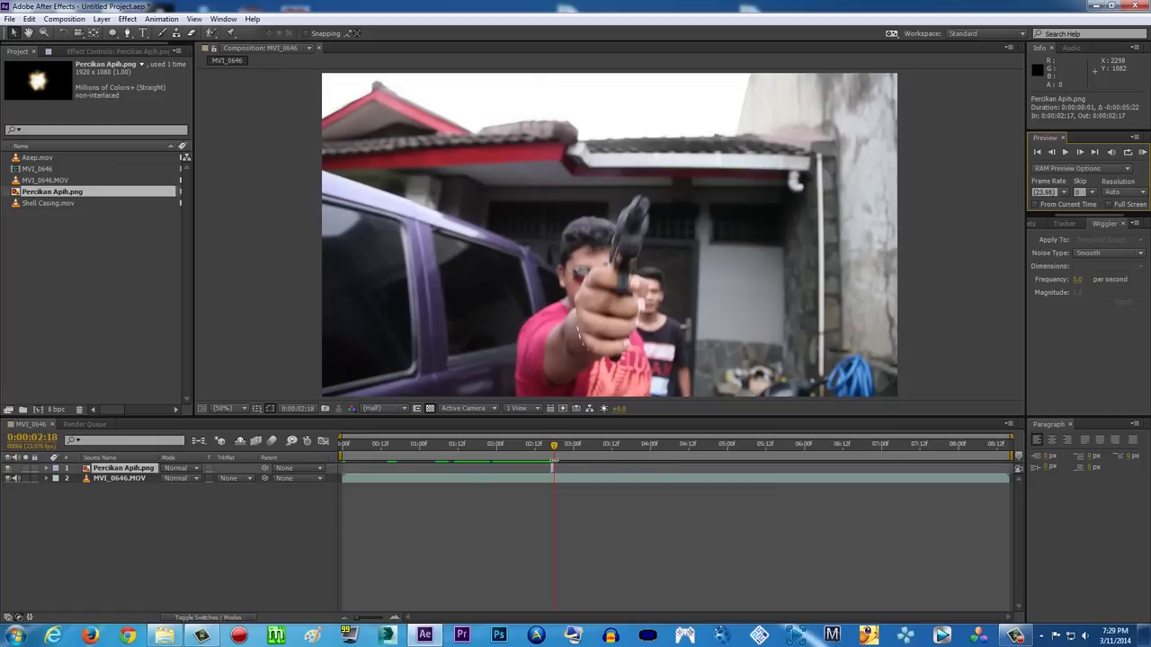
{"action": "left_click", "coordinate": [393, 618]}
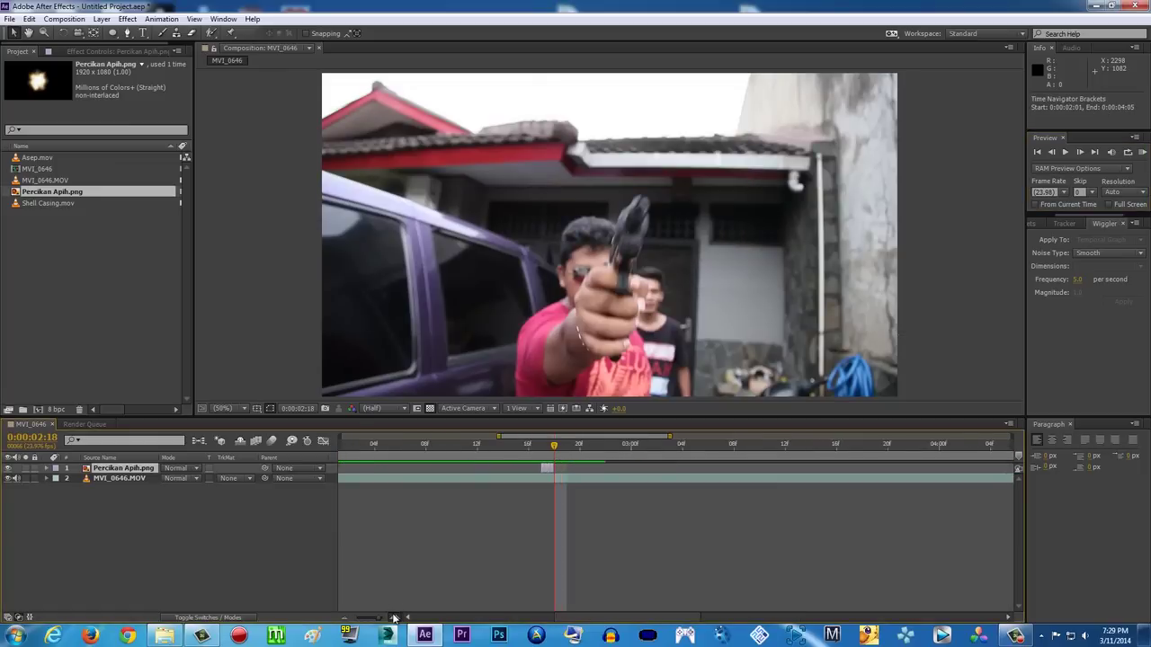
{"action": "left_click", "coordinate": [440, 444]}
{"action": "mouse_move", "coordinate": [452, 445]}
{"action": "left_mouse_down"}
{"action": "mouse_move", "coordinate": [413, 445]}
{"action": "mouse_move", "coordinate": [506, 446]}
{"action": "mouse_move", "coordinate": [438, 445]}
{"action": "left_mouse_up"}
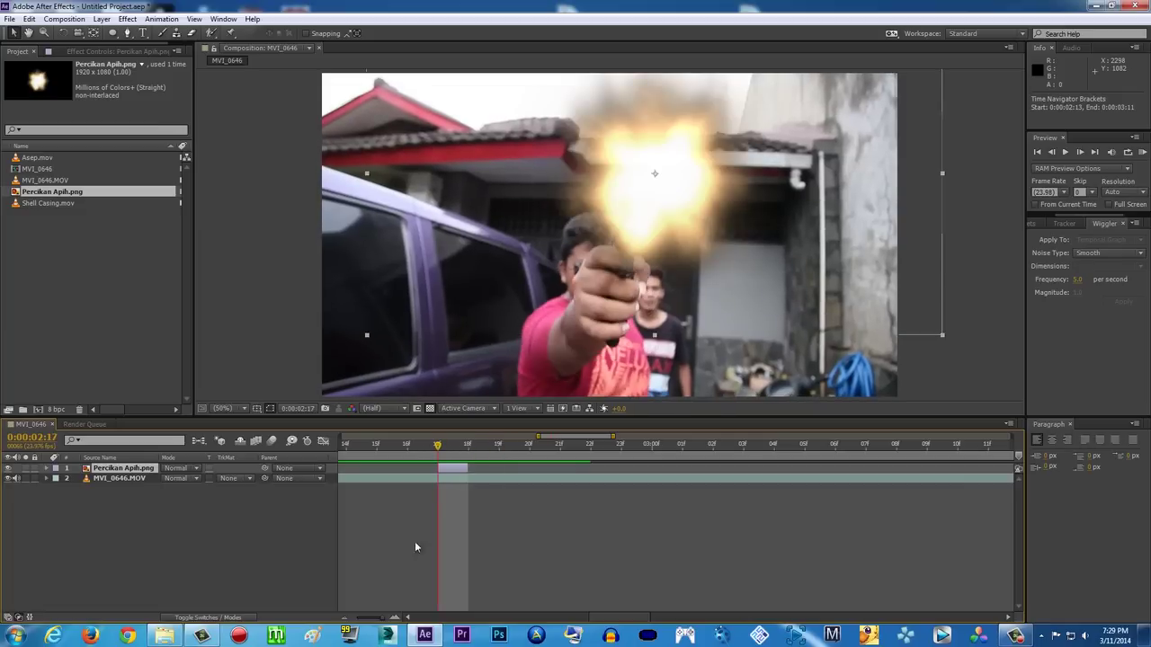
{"action": "left_click_drag", "start_coordinate": [367, 620], "coordinate": [334, 618]}
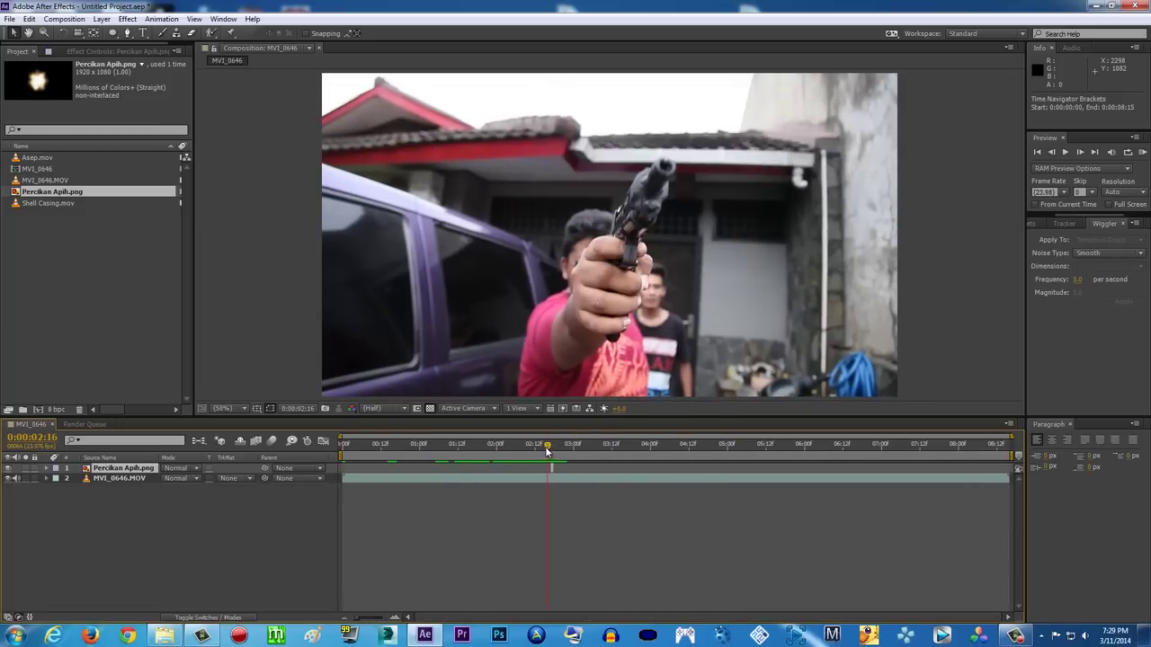
Play back the footage from just before the firing moment to check the one-frame flash.
{"action": "left_click", "coordinate": [1065, 152]}
{"action": "left_click", "coordinate": [1065, 152]}
{"action": "left_click", "coordinate": [544, 445]}
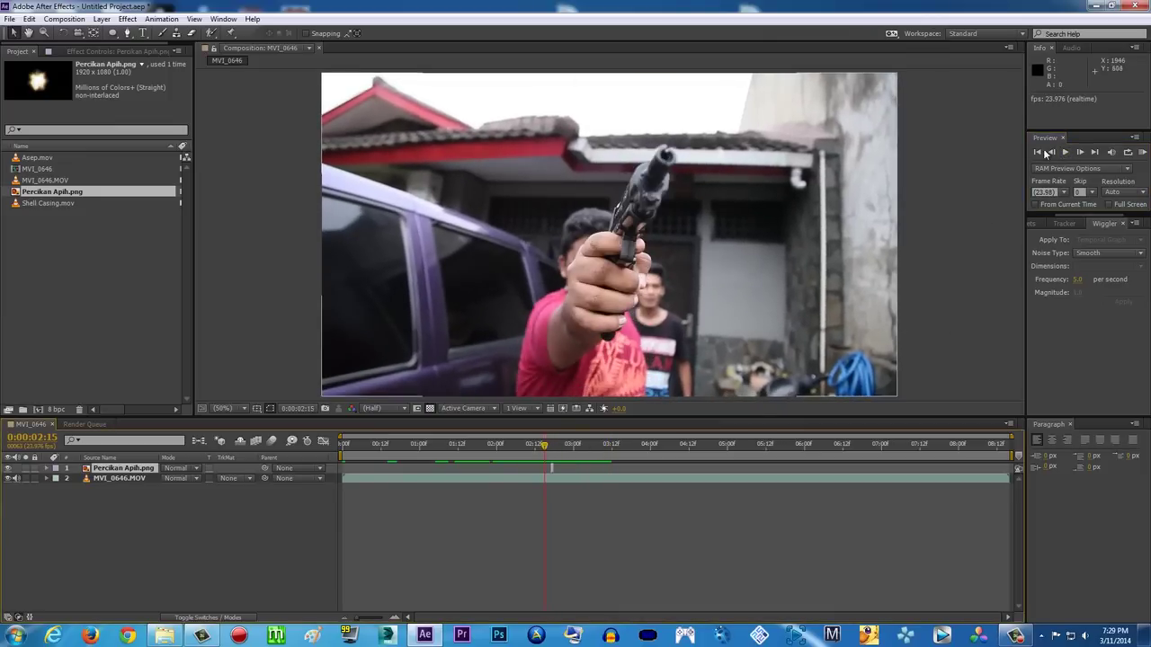
{"action": "left_click", "coordinate": [1068, 151]}
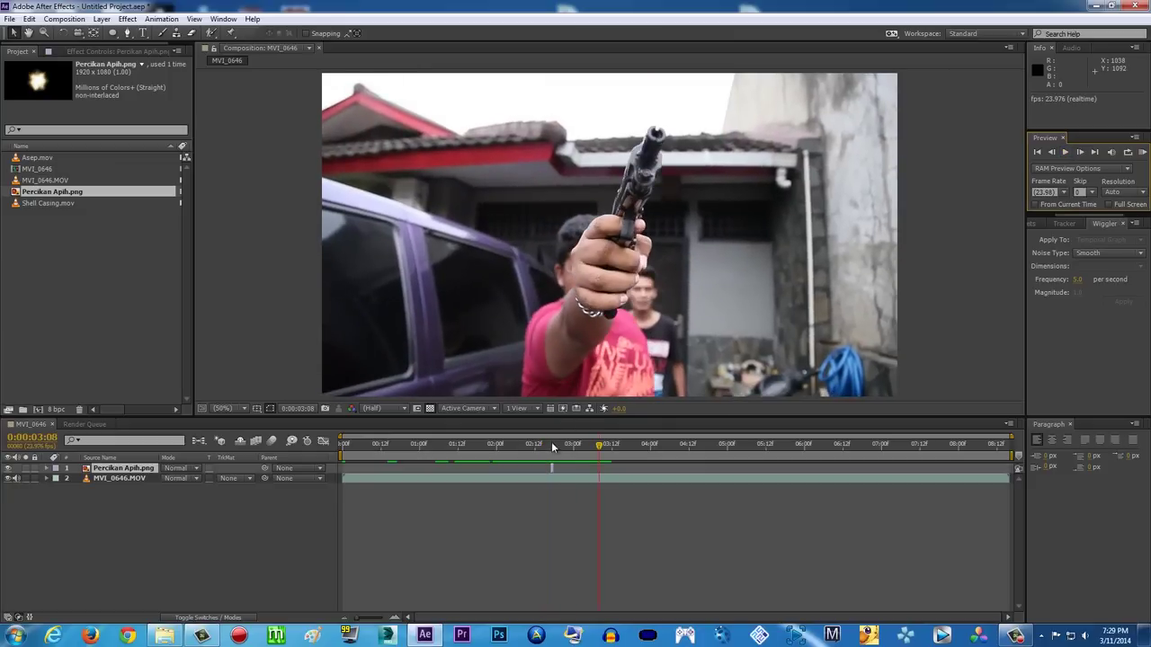
Limit the work area to 0:00:02:11 through about 0:00:02:23 and run a RAM preview of the flash.
{"action": "left_click", "coordinate": [533, 444]}
{"action": "left_click_drag", "start_coordinate": [342, 455], "coordinate": [528, 460]}
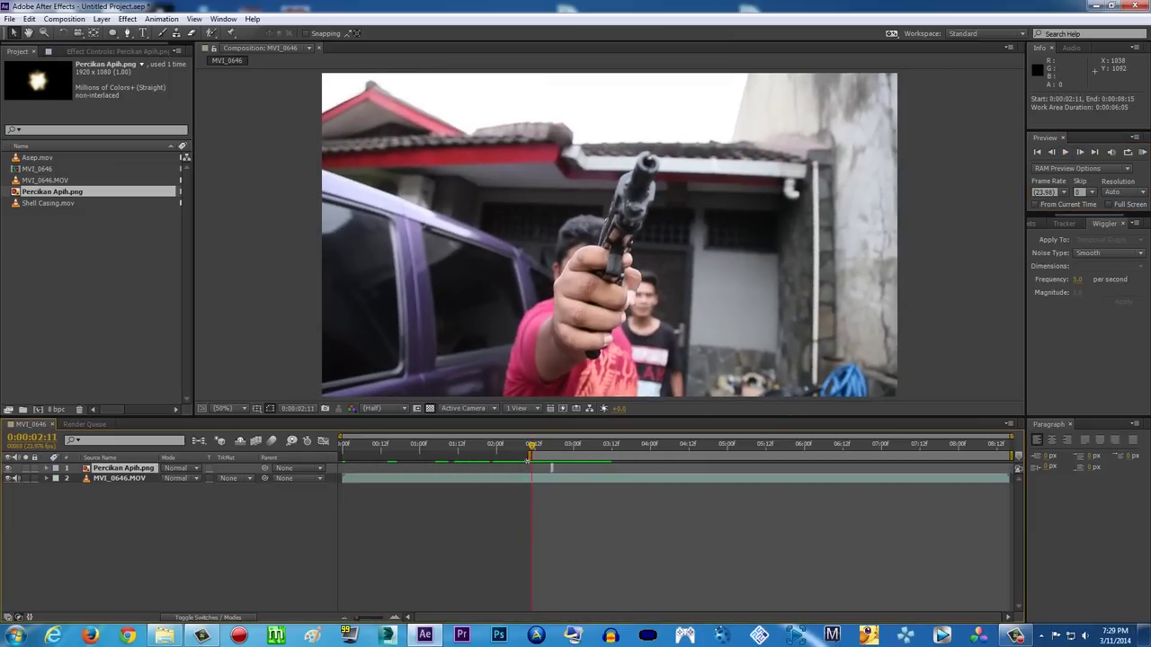
{"action": "key", "text": "space"}
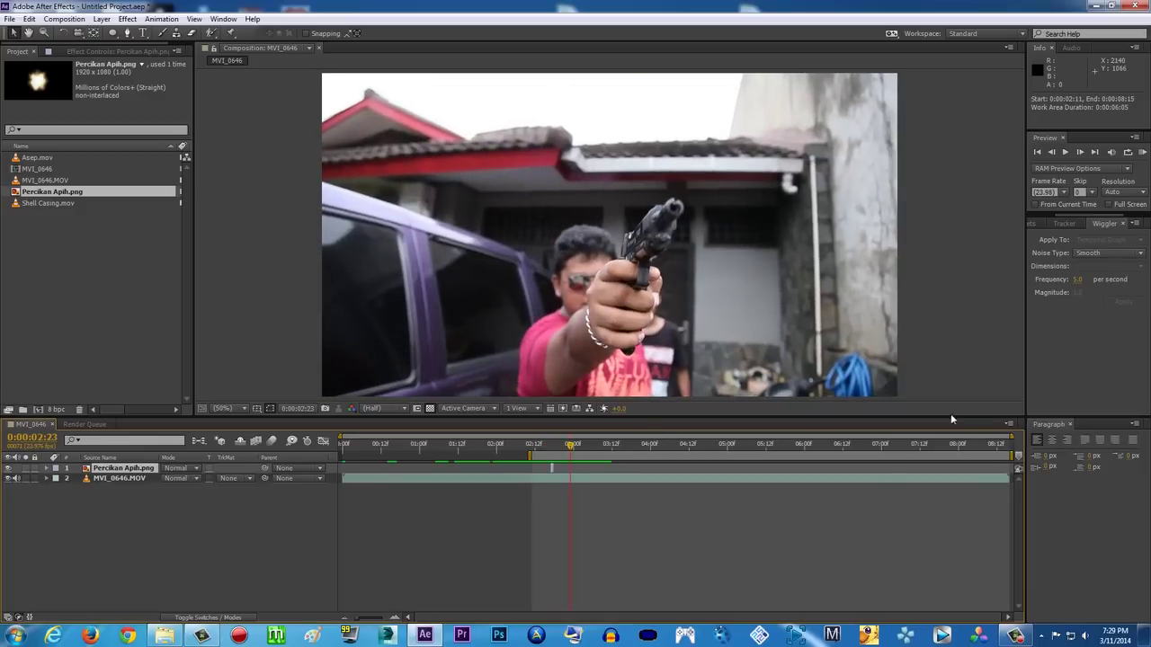
{"action": "left_click_drag", "start_coordinate": [1012, 457], "coordinate": [574, 456]}
{"action": "left_click", "coordinate": [1143, 152]}
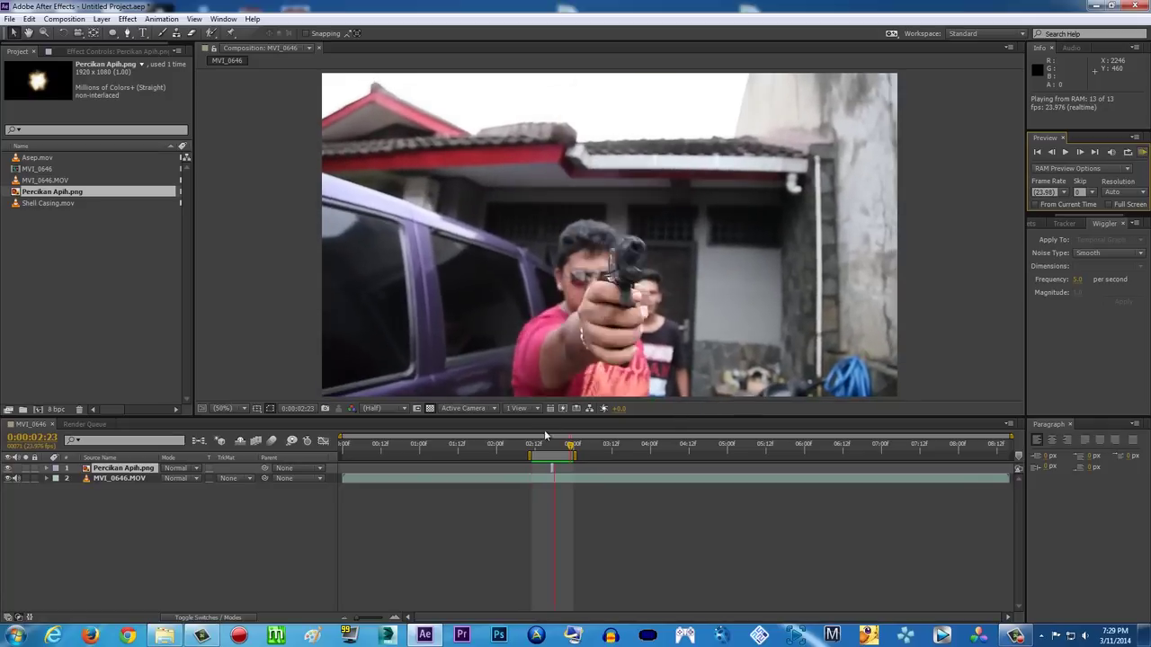
Extend the work area back to the full composition and start a RAM preview.
{"action": "left_click_drag", "start_coordinate": [528, 456], "coordinate": [343, 458]}
{"action": "left_click_drag", "start_coordinate": [572, 455], "coordinate": [1045, 469]}
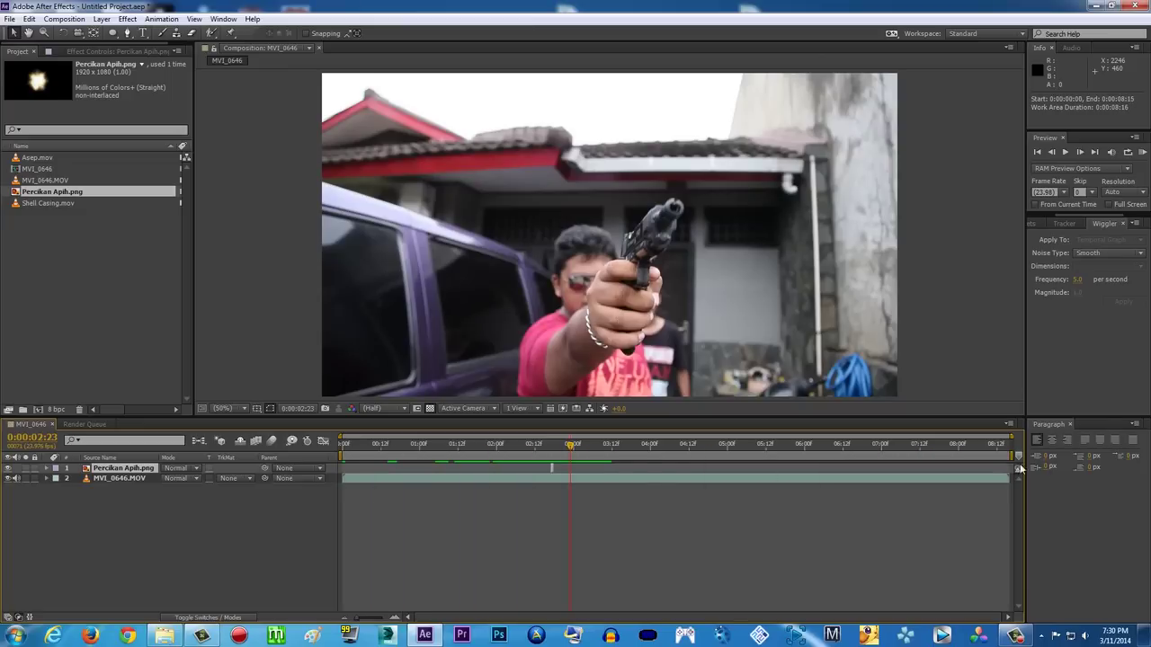
{"action": "left_click", "coordinate": [1142, 153]}
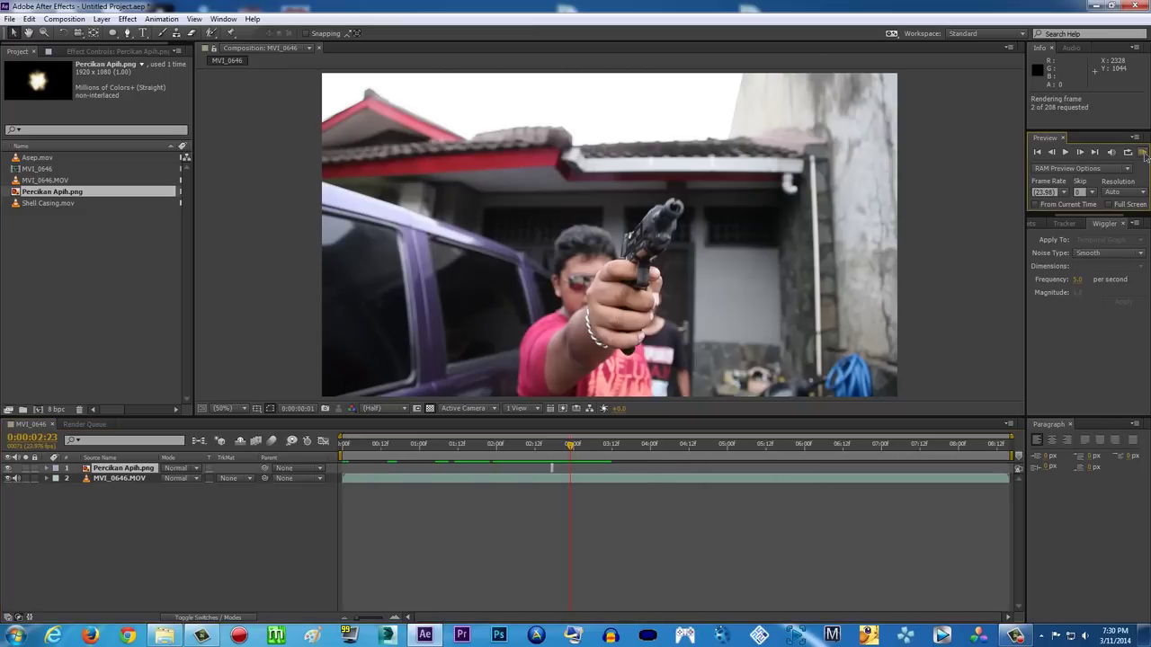
Set the work area to a ten-frame range starting at 0:00:02:12 and run a RAM preview of the shot.
{"action": "left_click_drag", "start_coordinate": [573, 447], "coordinate": [533, 454]}
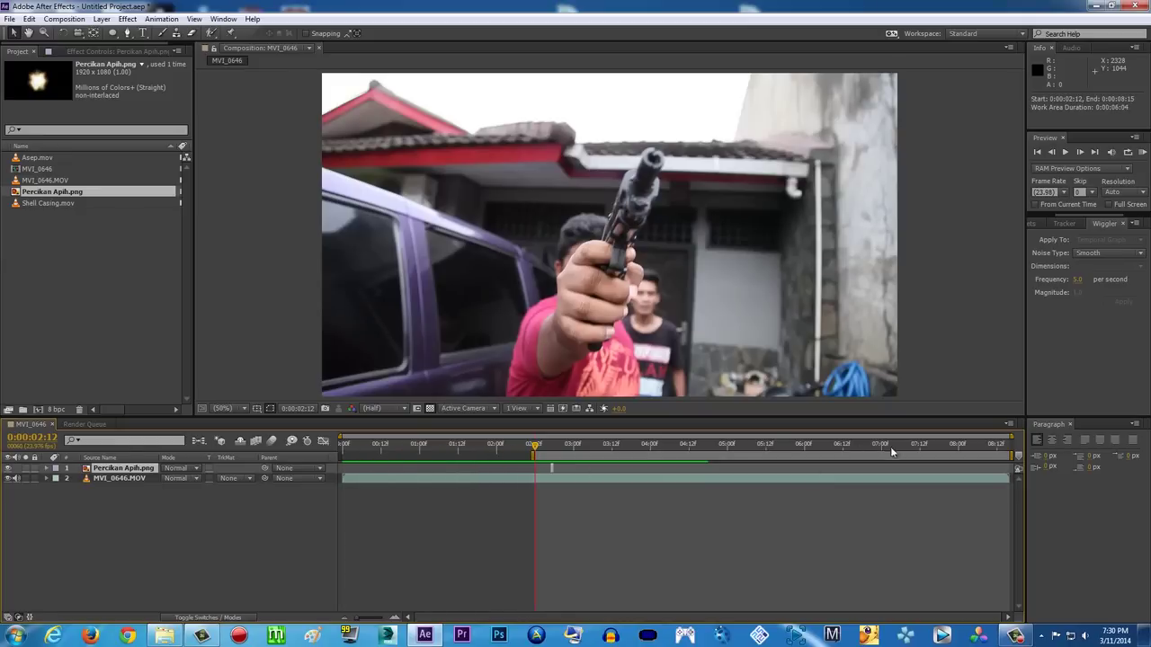
{"action": "left_click_drag", "start_coordinate": [1015, 455], "coordinate": [568, 454]}
{"action": "left_click", "coordinate": [1142, 153]}
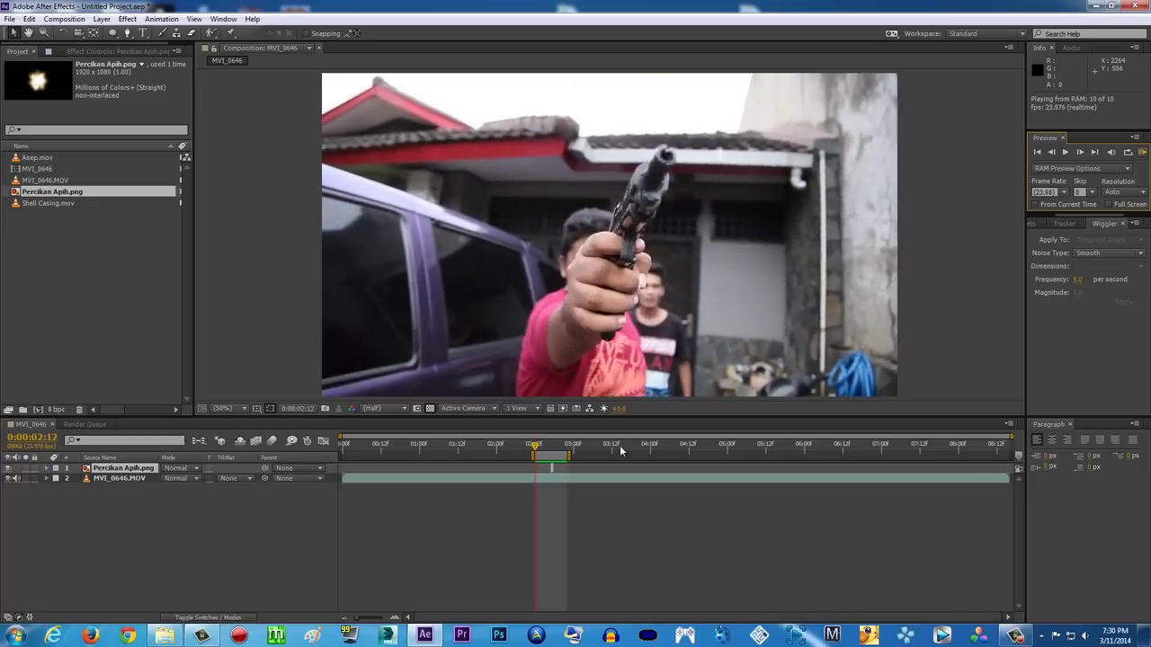
Go back to 0:00:02:17 and try the Add blending mode on the Percikan Apih.png layer.
{"action": "left_click", "coordinate": [553, 447]}
{"action": "left_click_drag", "start_coordinate": [553, 446], "coordinate": [550, 447]}
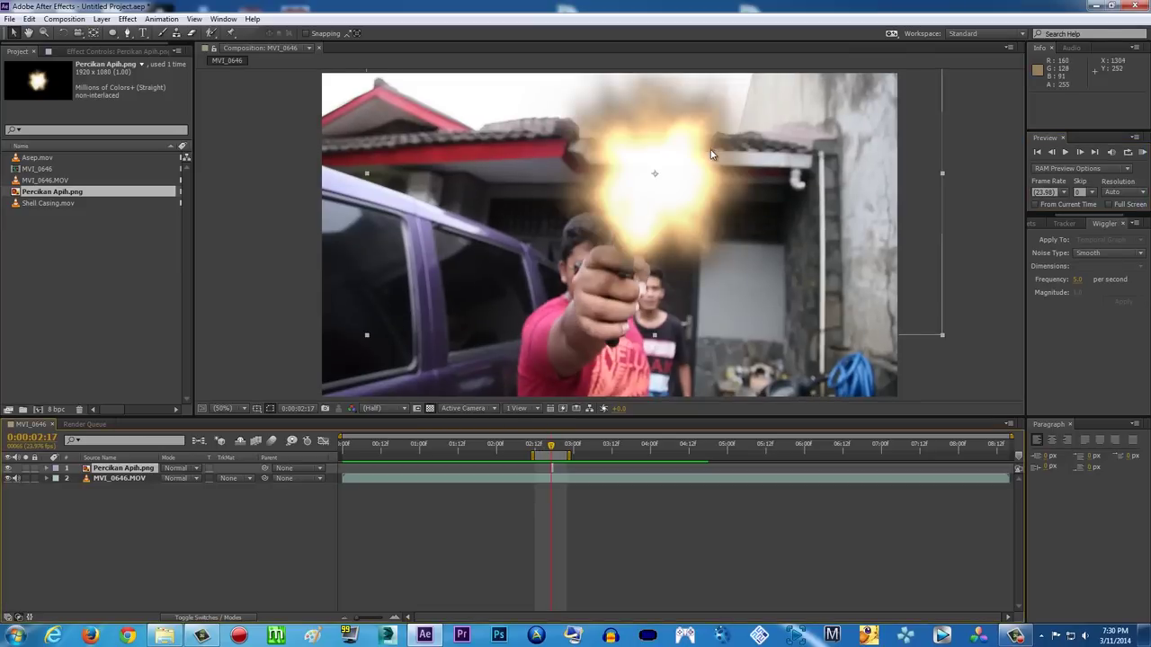
{"action": "left_click", "coordinate": [197, 469]}
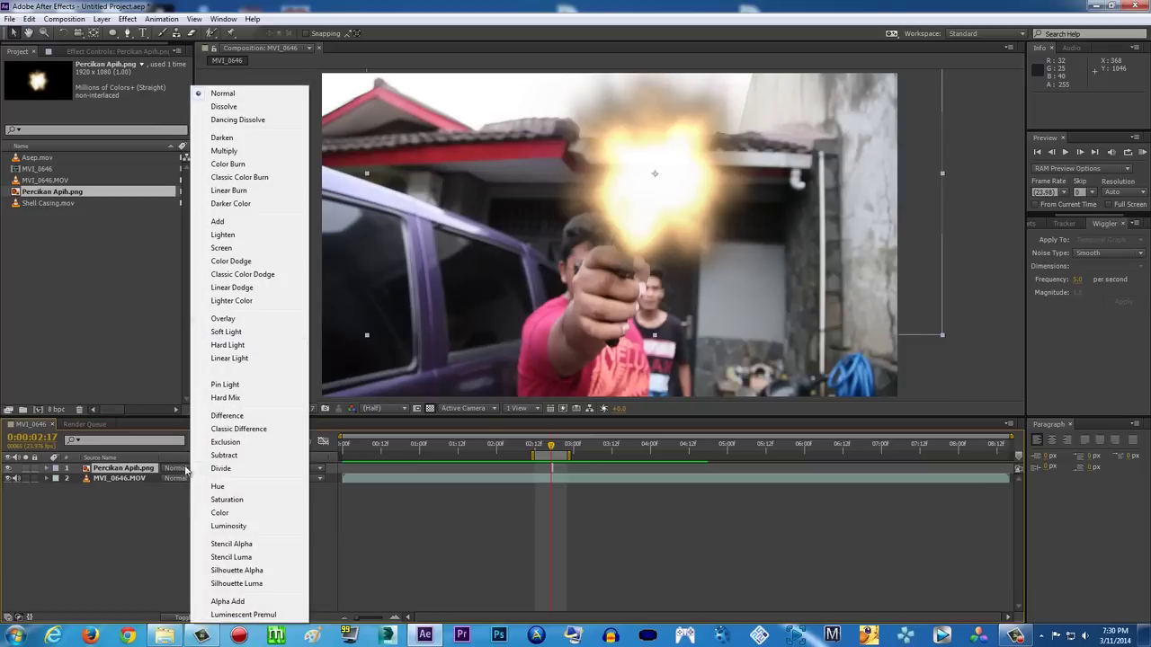
{"action": "left_click", "coordinate": [178, 472]}
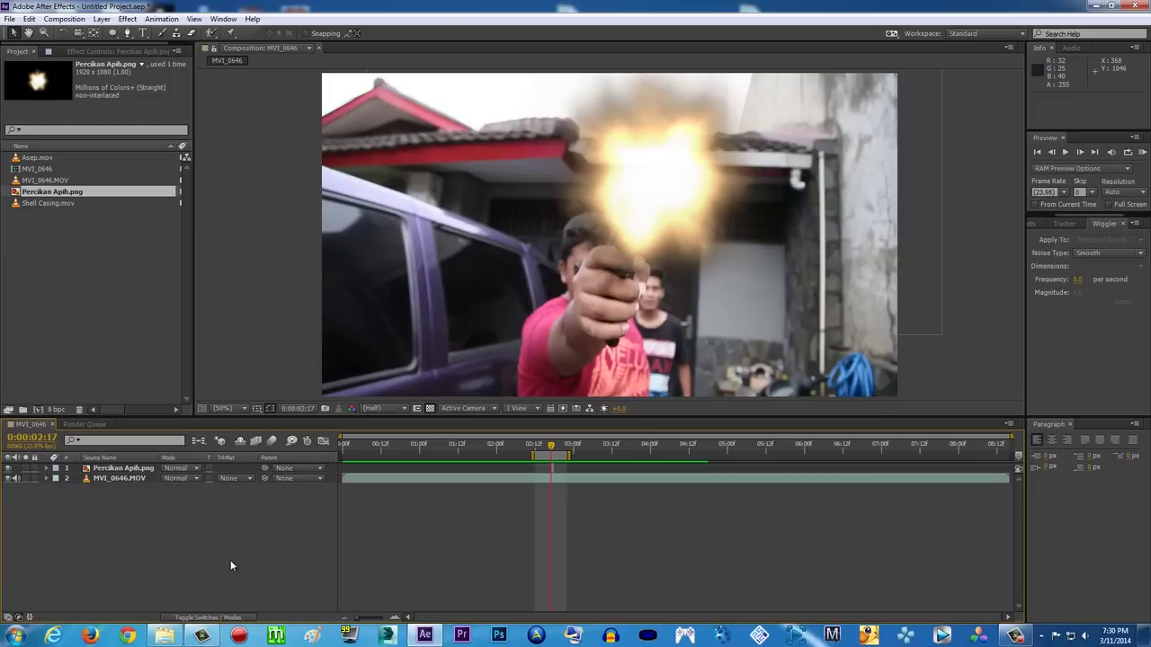
{"action": "left_click", "coordinate": [151, 468]}
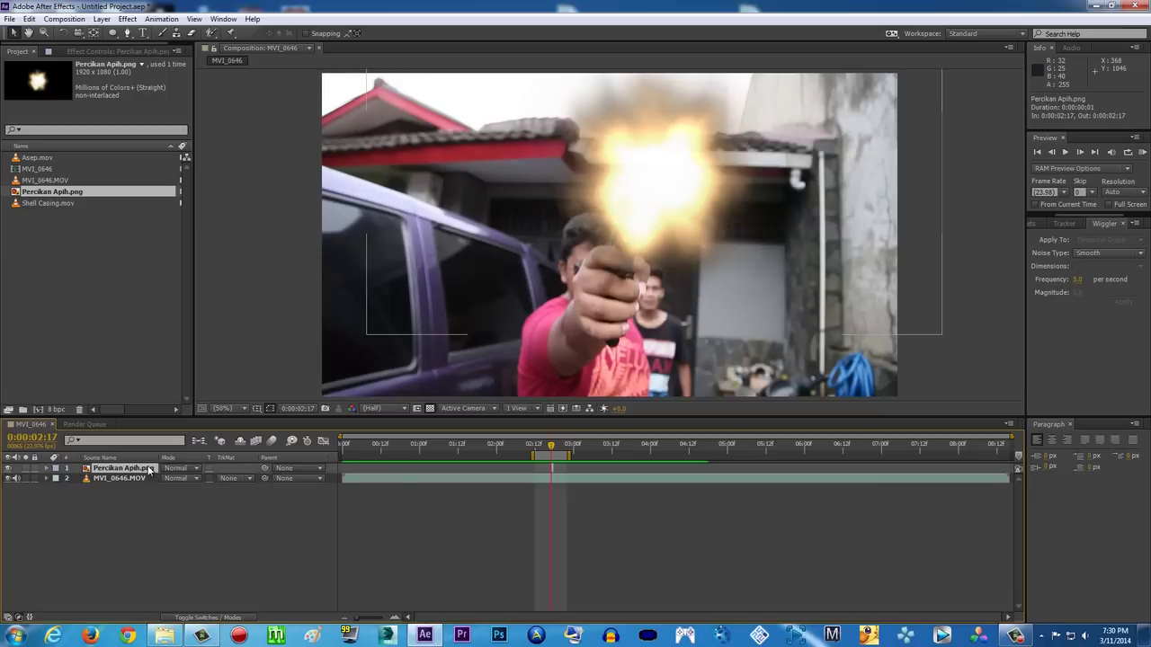
{"action": "left_click", "coordinate": [188, 618]}
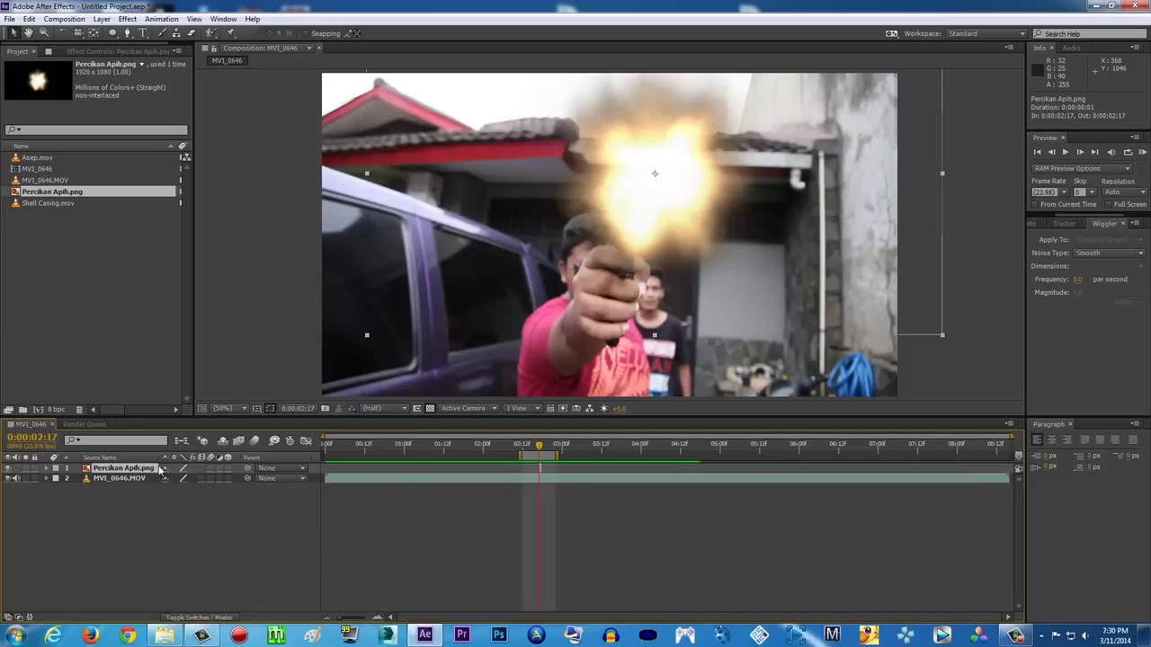
{"action": "left_click", "coordinate": [216, 618]}
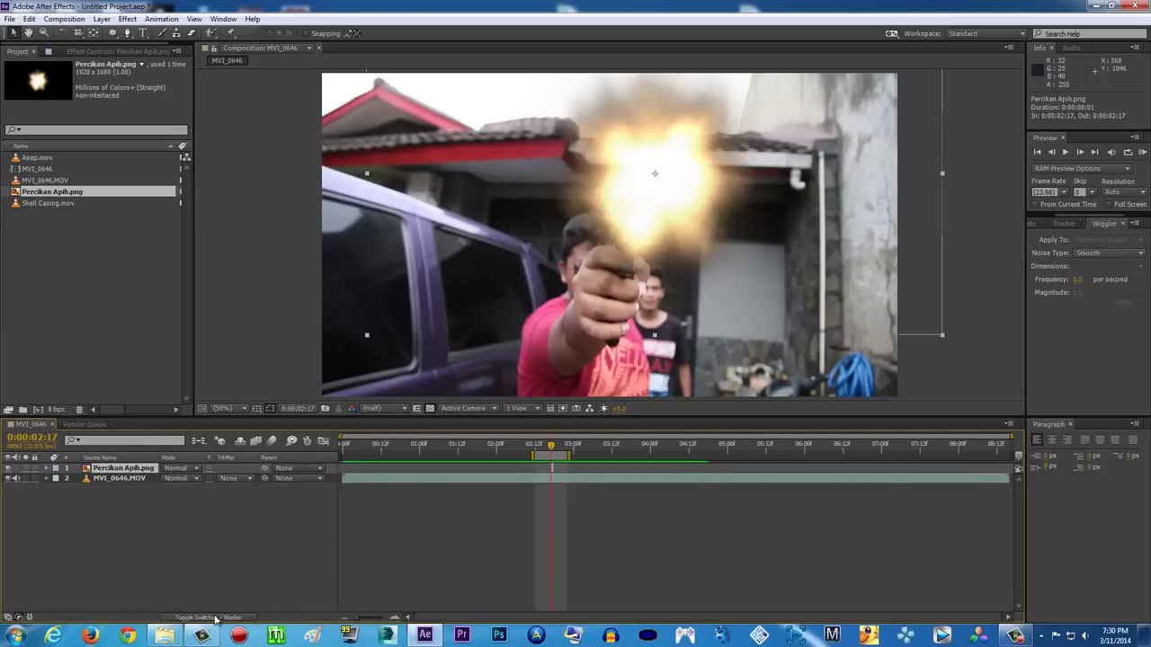
{"action": "left_click", "coordinate": [195, 469]}
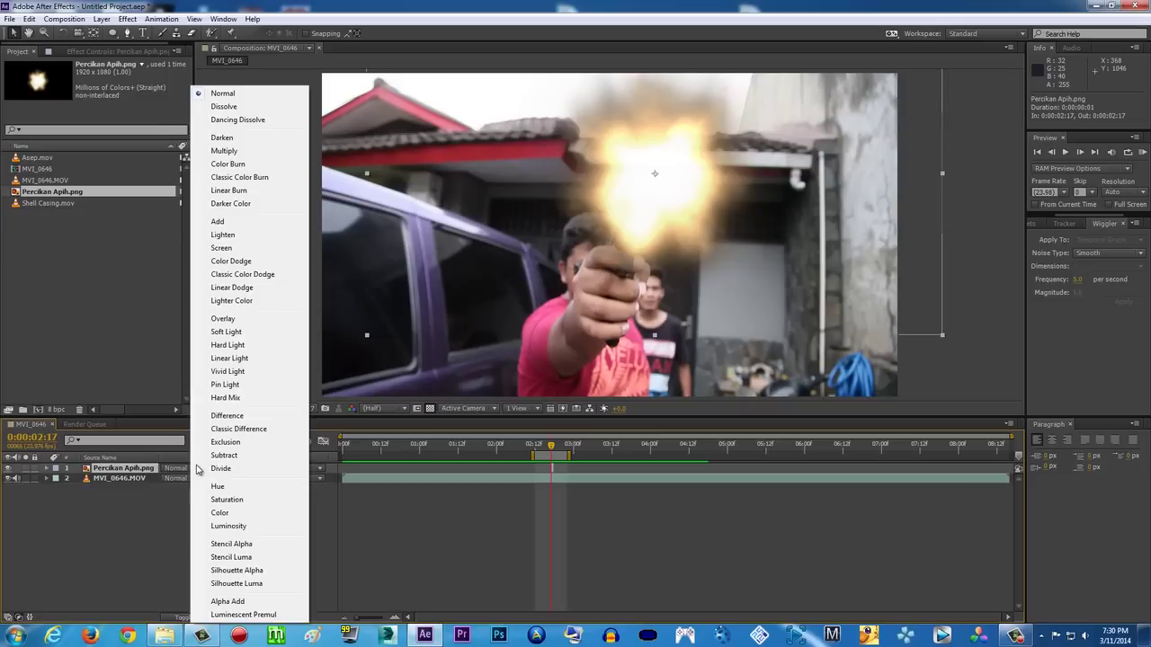
{"action": "left_click", "coordinate": [252, 223]}
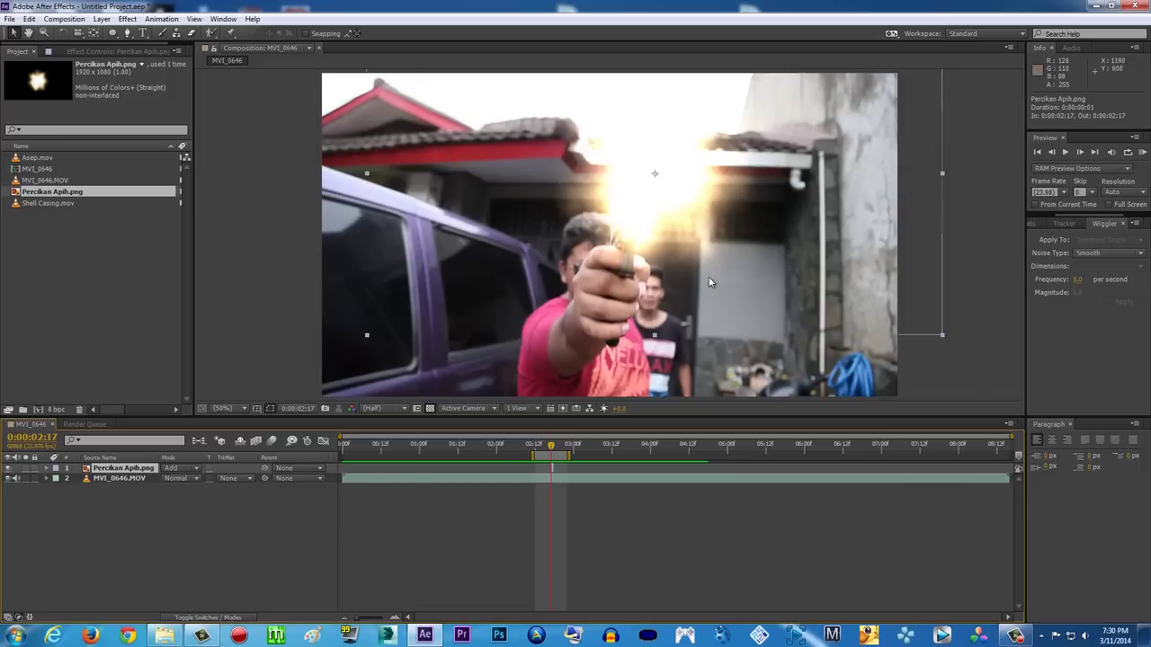
Try the Divide and Lighten blending modes on the Percikan Apih.png layer.
{"action": "left_click", "coordinate": [195, 468]}
{"action": "left_click", "coordinate": [211, 427]}
{"action": "left_click", "coordinate": [180, 468]}
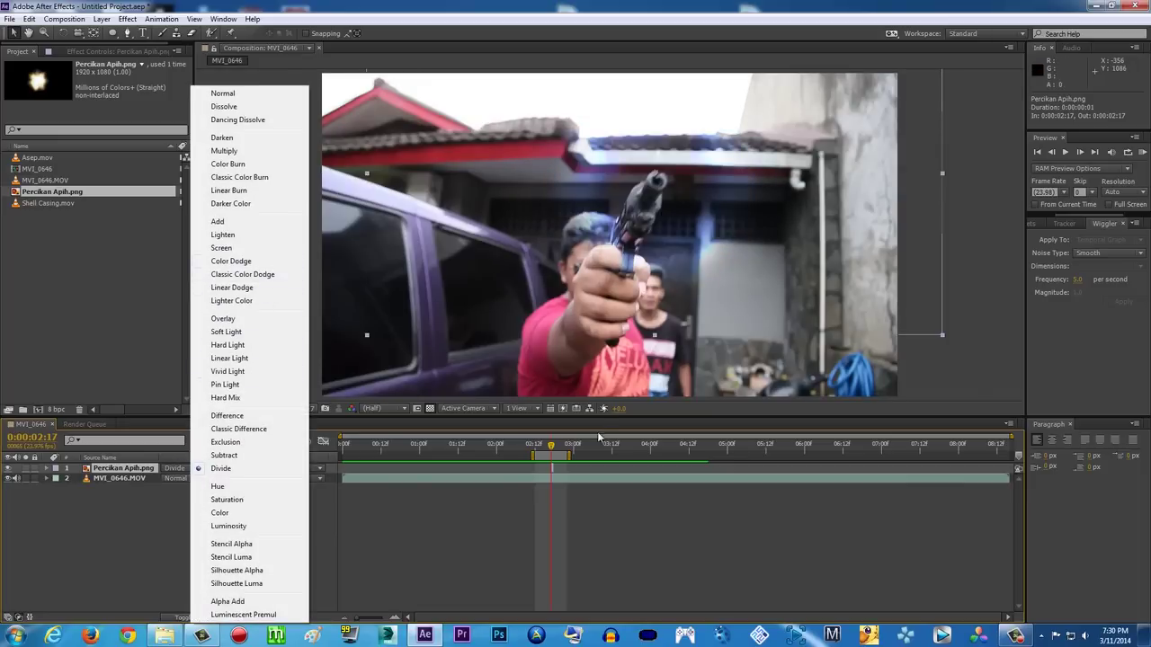
{"action": "left_click_drag", "start_coordinate": [552, 445], "coordinate": [551, 445]}
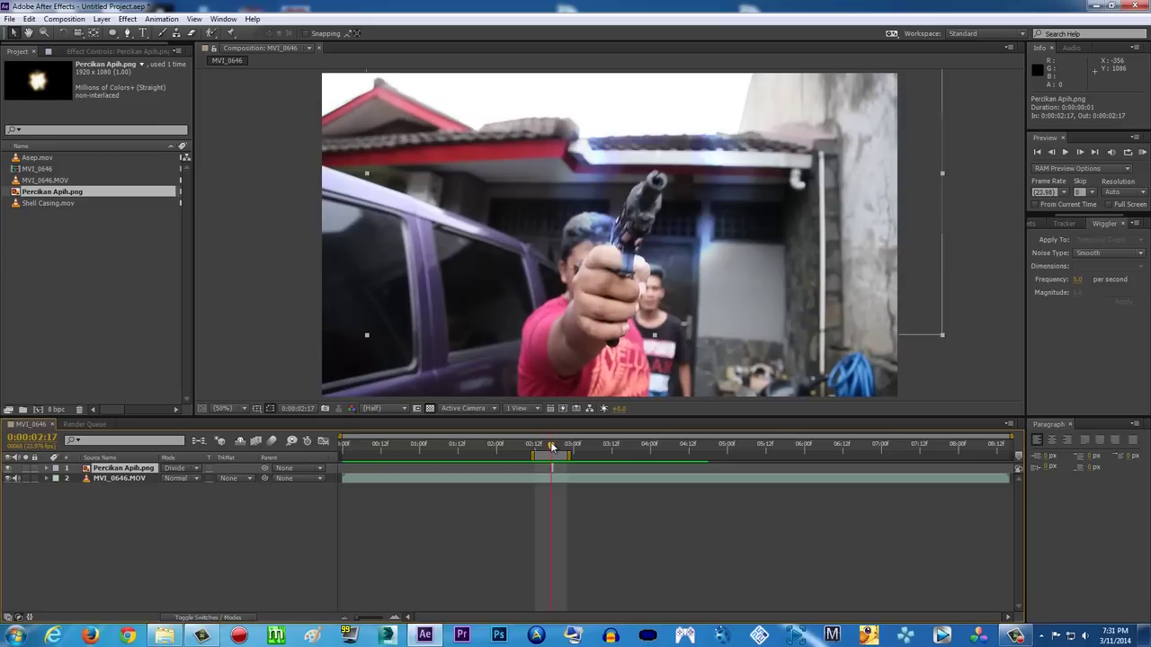
{"action": "left_click", "coordinate": [196, 468]}
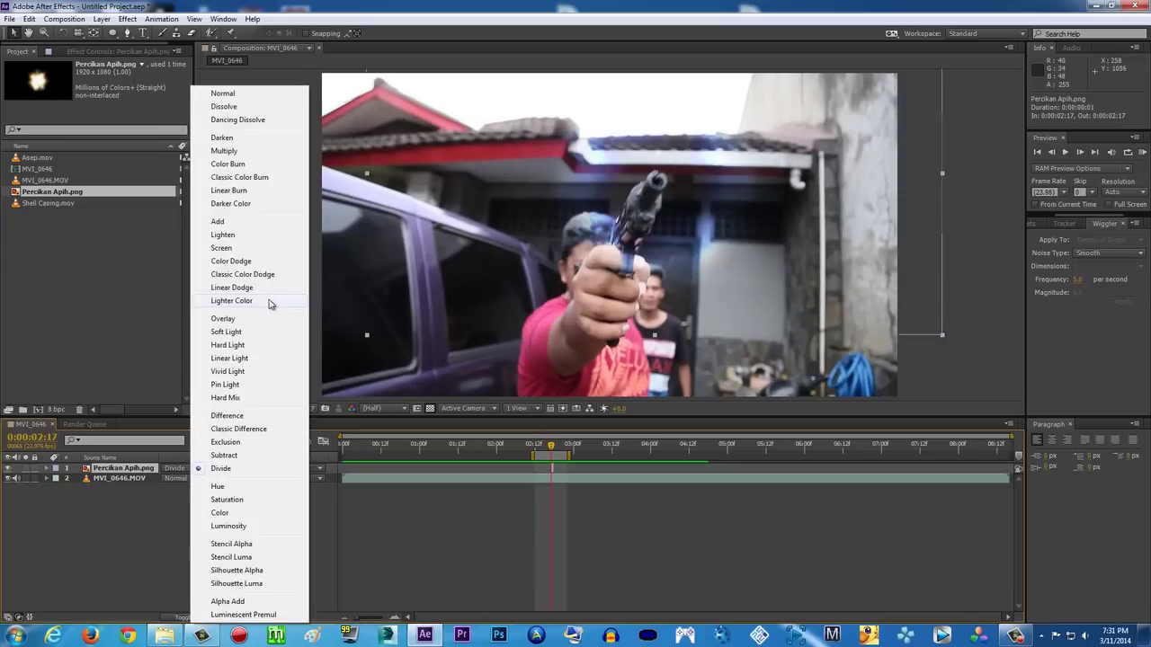
{"action": "left_click", "coordinate": [236, 235]}
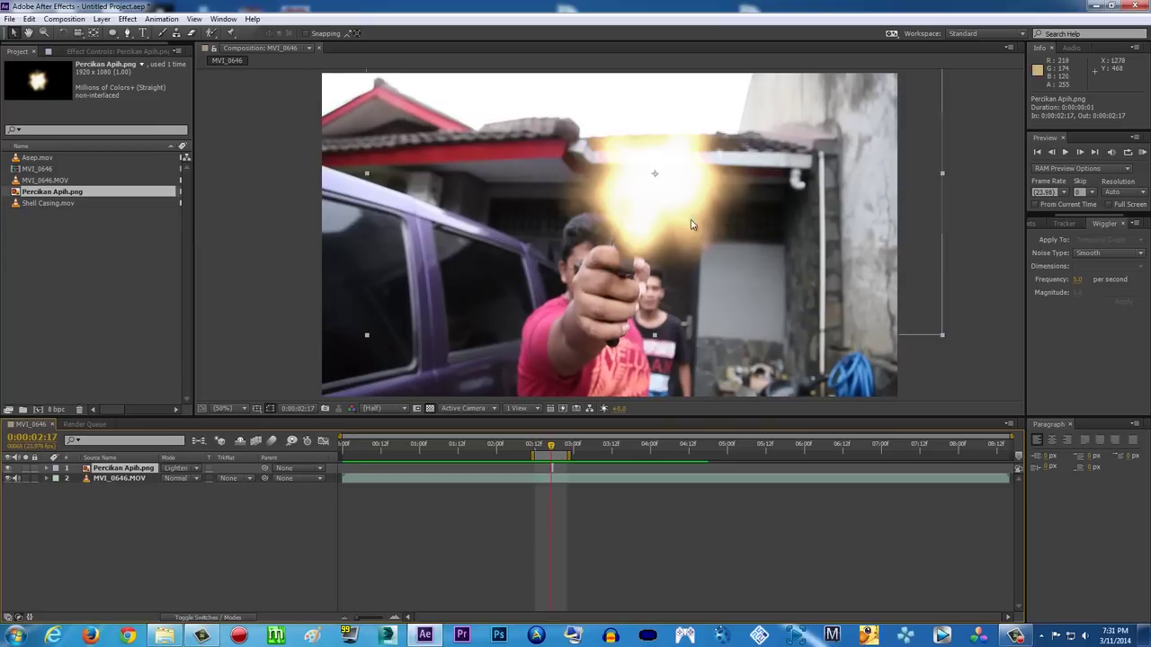
Set the Percikan Apih.png layer's blending mode to Screen and run a RAM preview.
{"action": "left_click", "coordinate": [180, 469]}
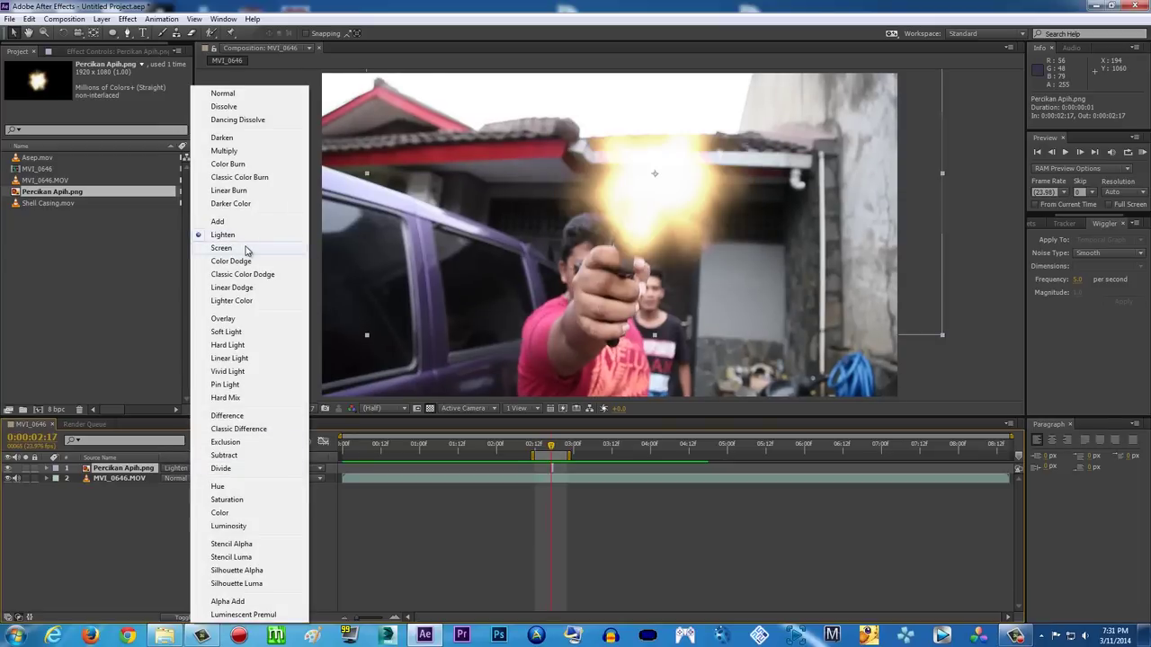
{"action": "left_click", "coordinate": [246, 249]}
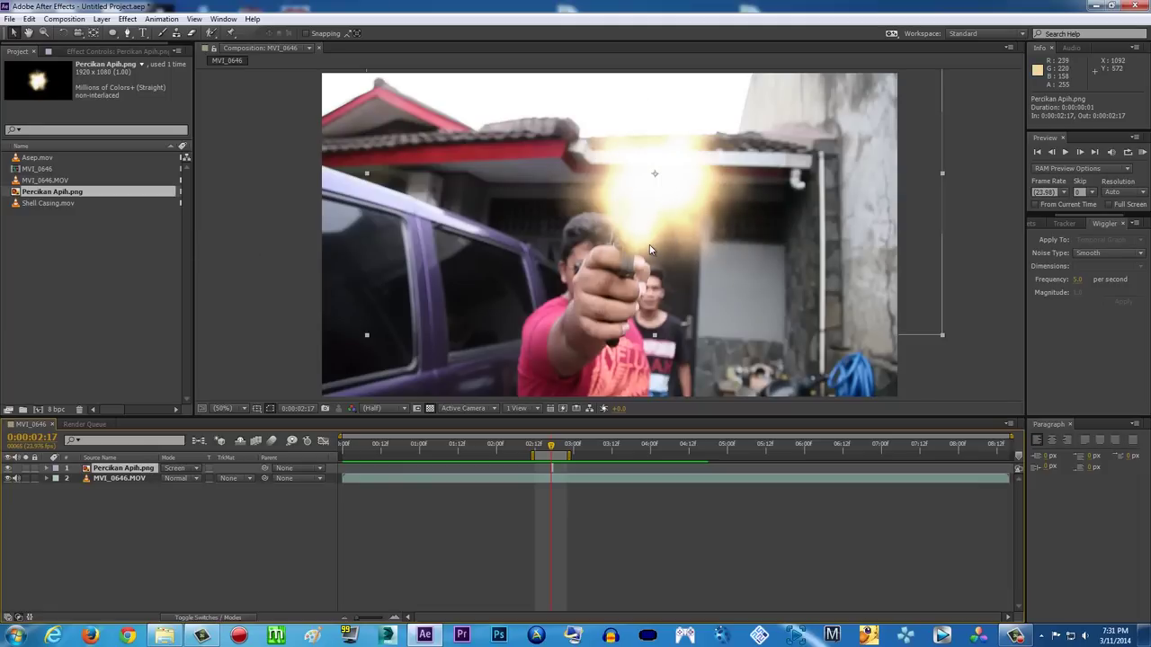
{"action": "left_click", "coordinate": [1144, 153]}
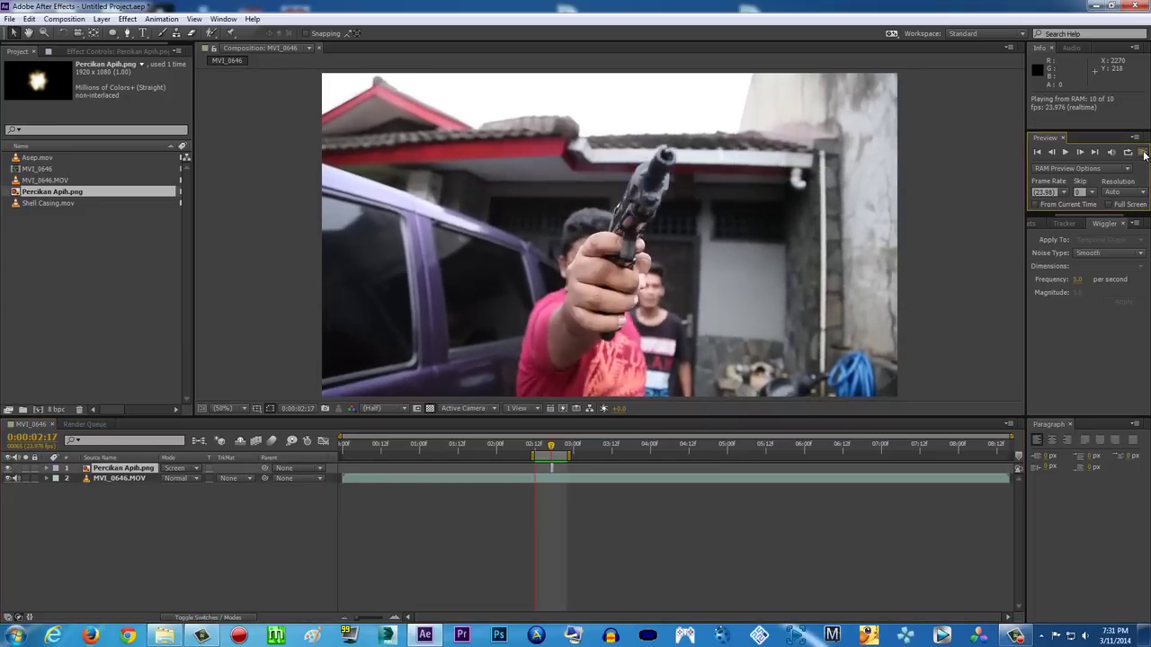
Apply the Stylize Glow effect to the Percikan Apih.png layer at 0:00:02:17.
{"action": "left_click", "coordinate": [550, 447]}
{"action": "left_click_drag", "start_coordinate": [554, 448], "coordinate": [552, 447]}
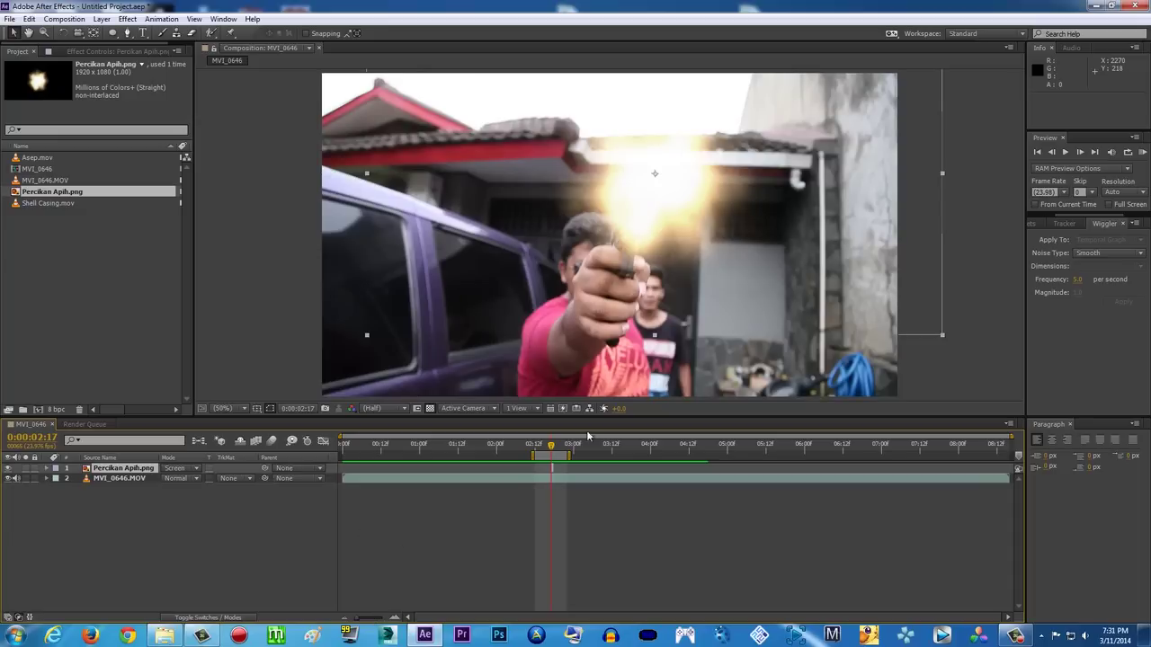
{"action": "left_click", "coordinate": [135, 469]}
{"action": "left_click", "coordinate": [127, 18]}
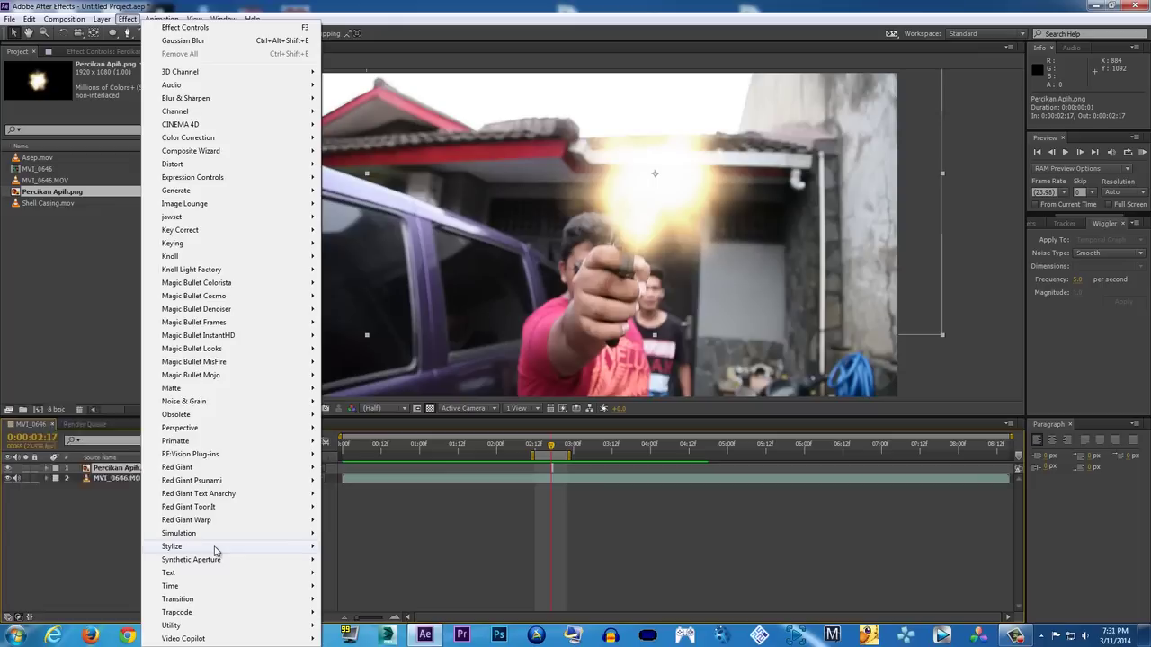
{"action": "mouse_move", "coordinate": [215, 547]}
{"action": "left_click", "coordinate": [60, 440]}
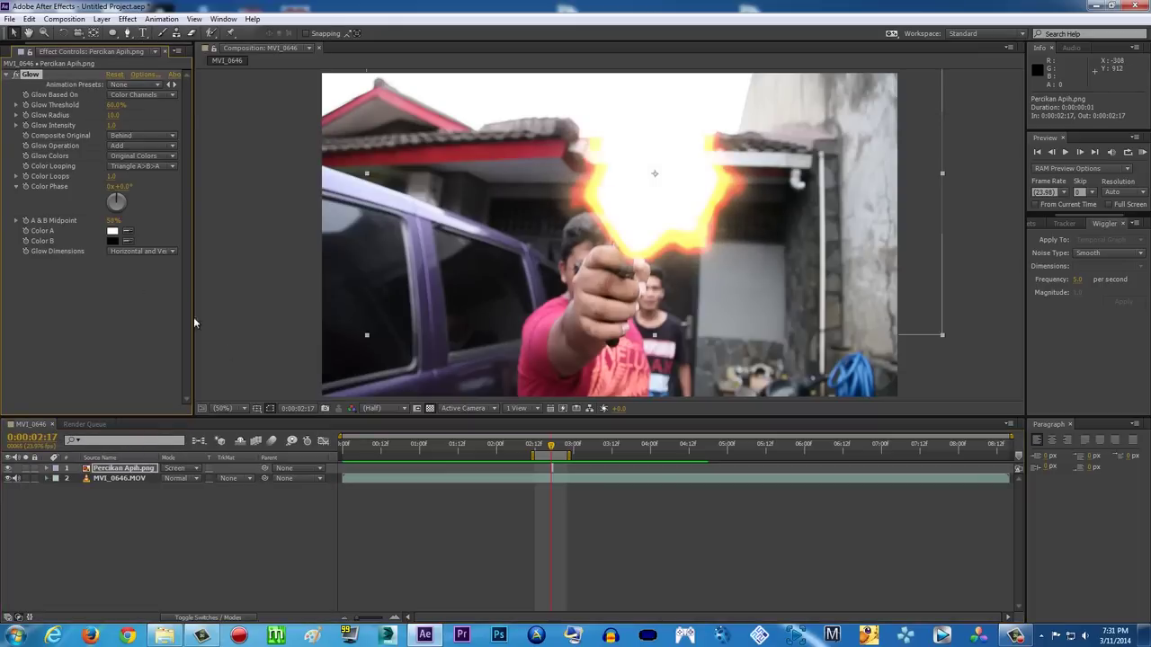
Set the flash's Glow Threshold to 0%, Glow Radius to 999 and Glow Intensity to 0.2, and preview the result.
{"action": "left_click_drag", "start_coordinate": [114, 105], "coordinate": [2, 104]}
{"action": "left_click_drag", "start_coordinate": [113, 115], "coordinate": [722, 146]}
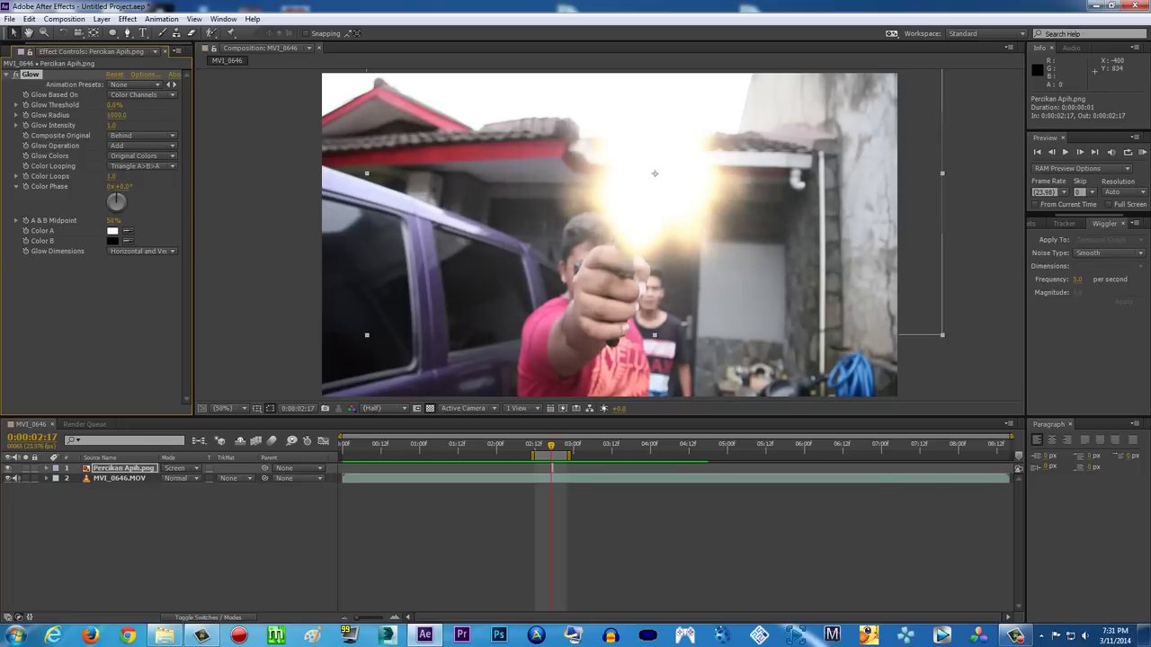
{"action": "left_click_drag", "start_coordinate": [144, 126], "coordinate": [67, 127]}
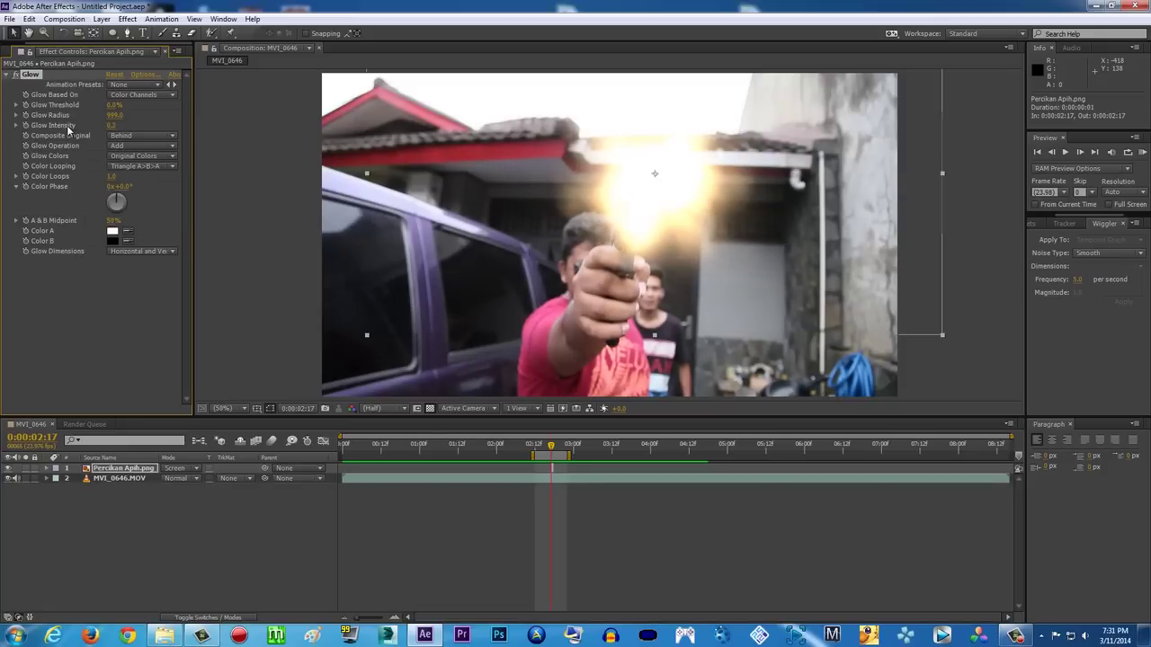
{"action": "left_click", "coordinate": [1142, 153]}
{"action": "left_click", "coordinate": [1143, 155]}
{"action": "left_click", "coordinate": [32, 75]}
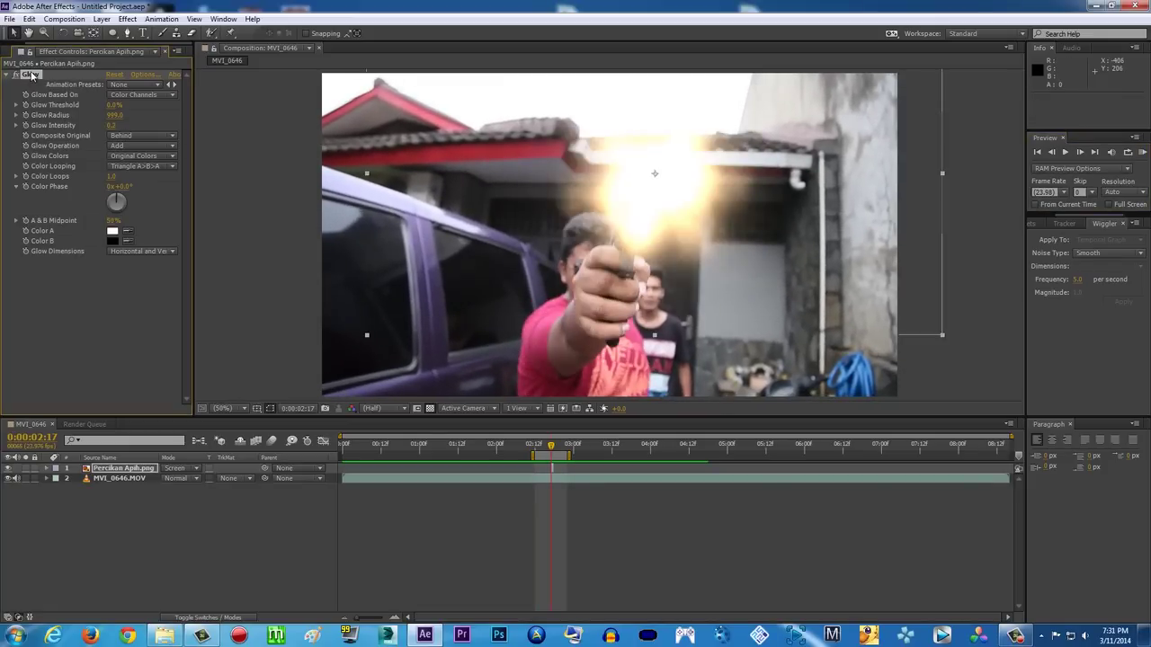
Remove the Glow effect from the Percikan Apih.png layer and duplicate the layer.
{"action": "key", "text": "Delete"}
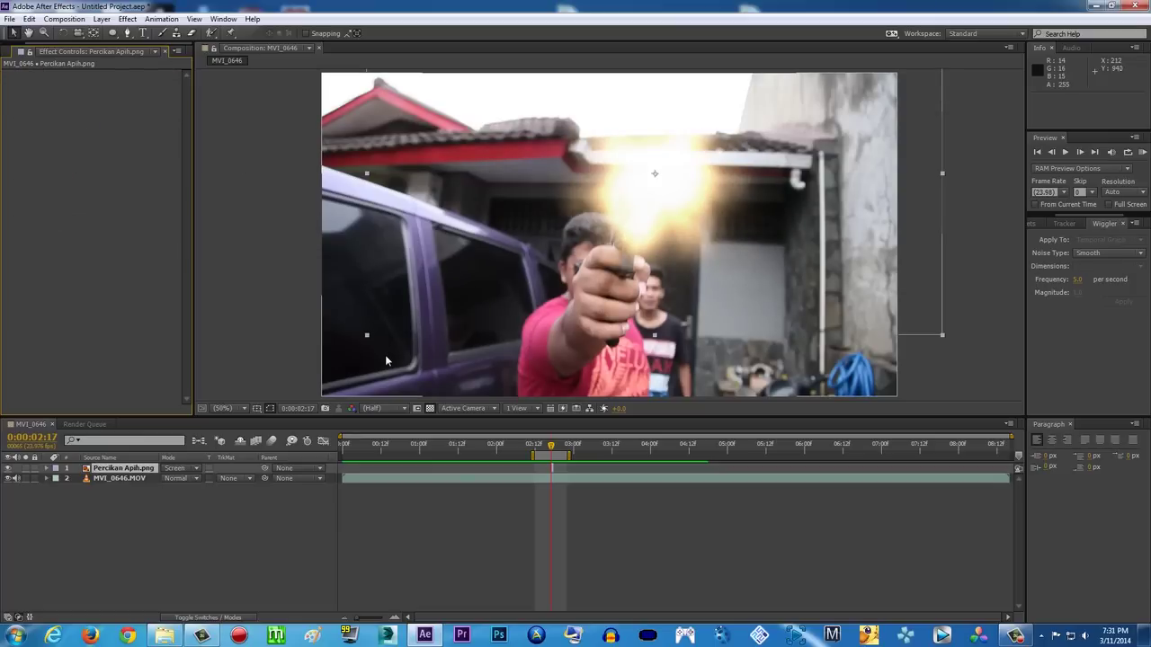
{"action": "left_click", "coordinate": [132, 472]}
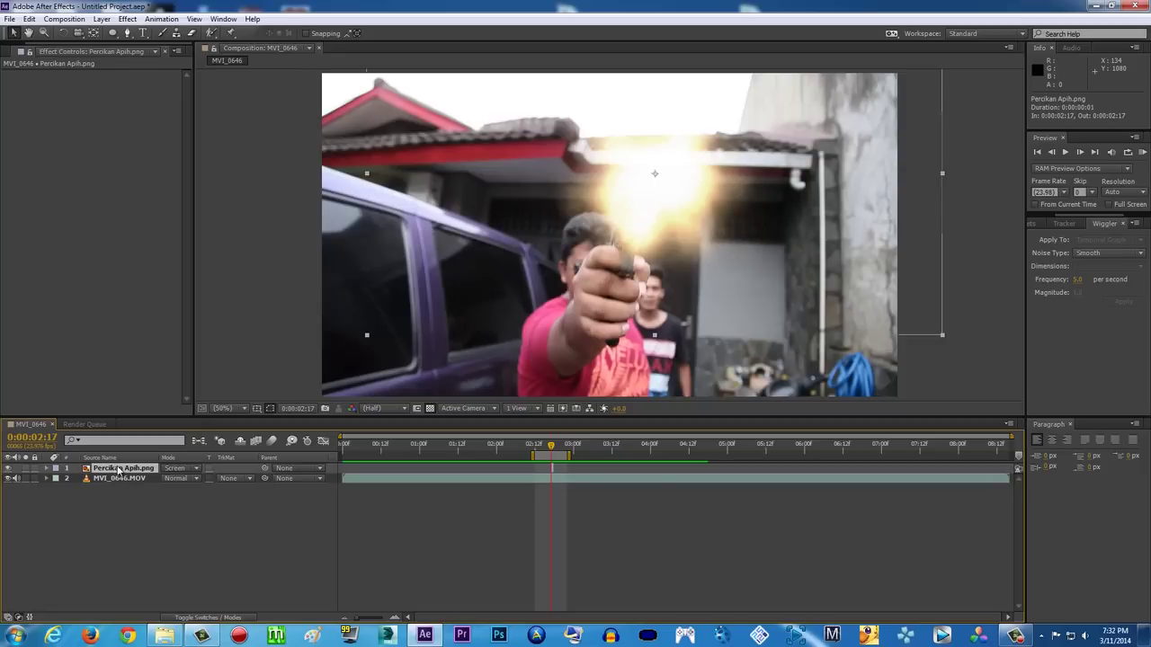
{"action": "left_click", "coordinate": [32, 19]}
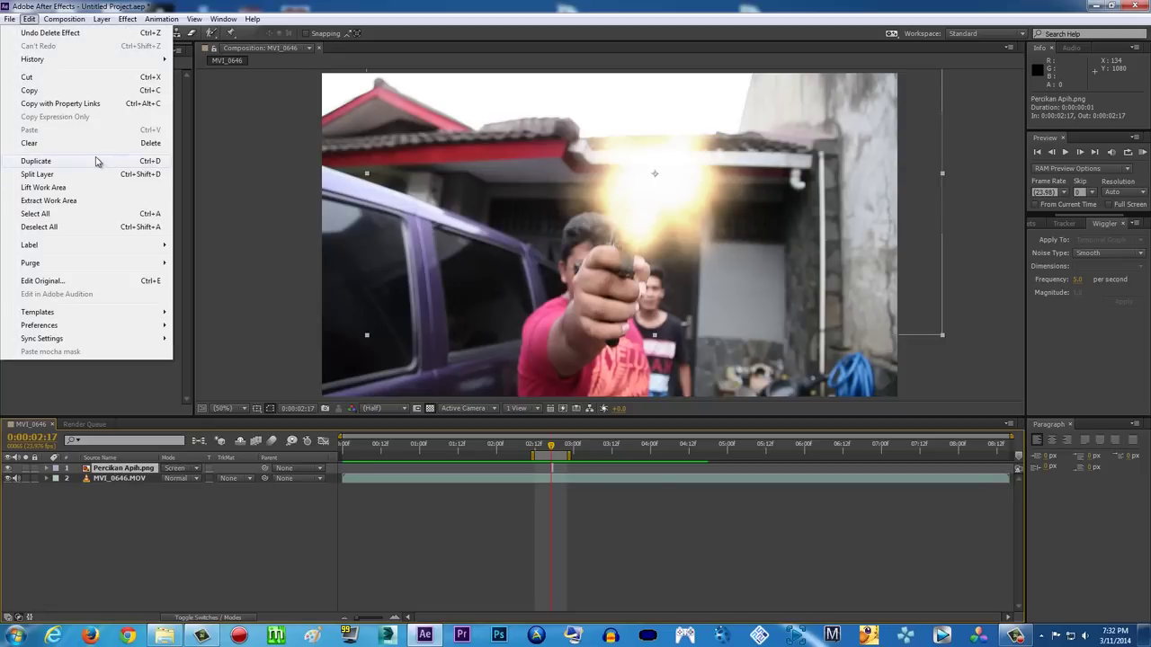
{"action": "left_click", "coordinate": [144, 163]}
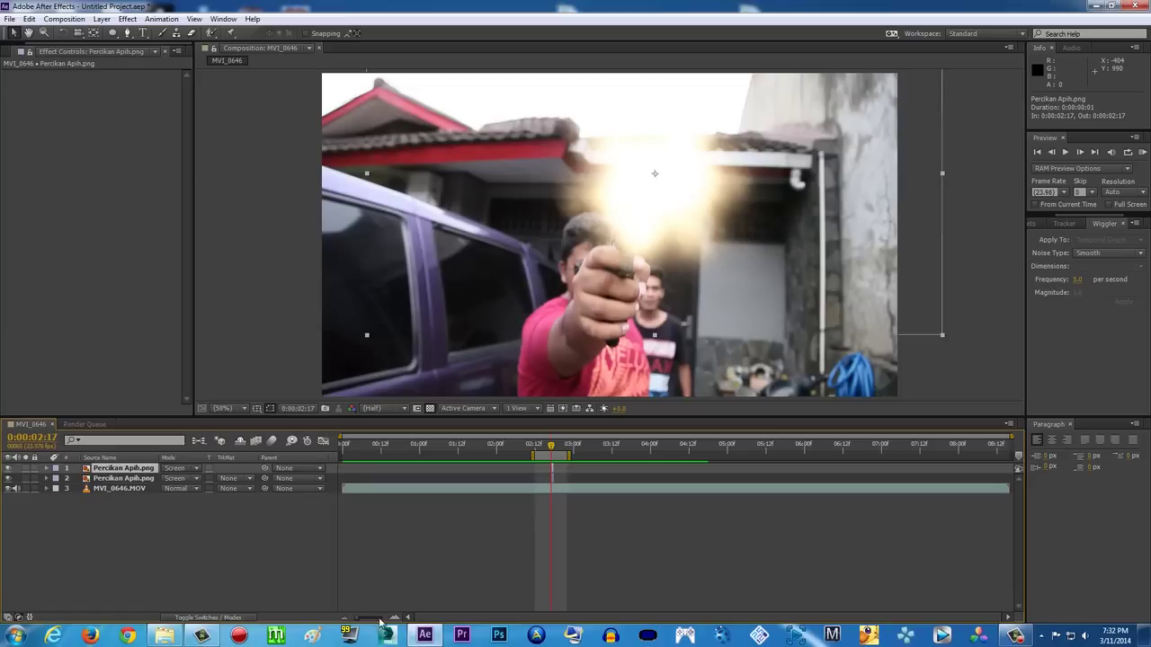
Apply the Gaussian Blur effect to the lower of the two Percikan Apih.png layers.
{"action": "left_click_drag", "start_coordinate": [379, 620], "coordinate": [401, 620]}
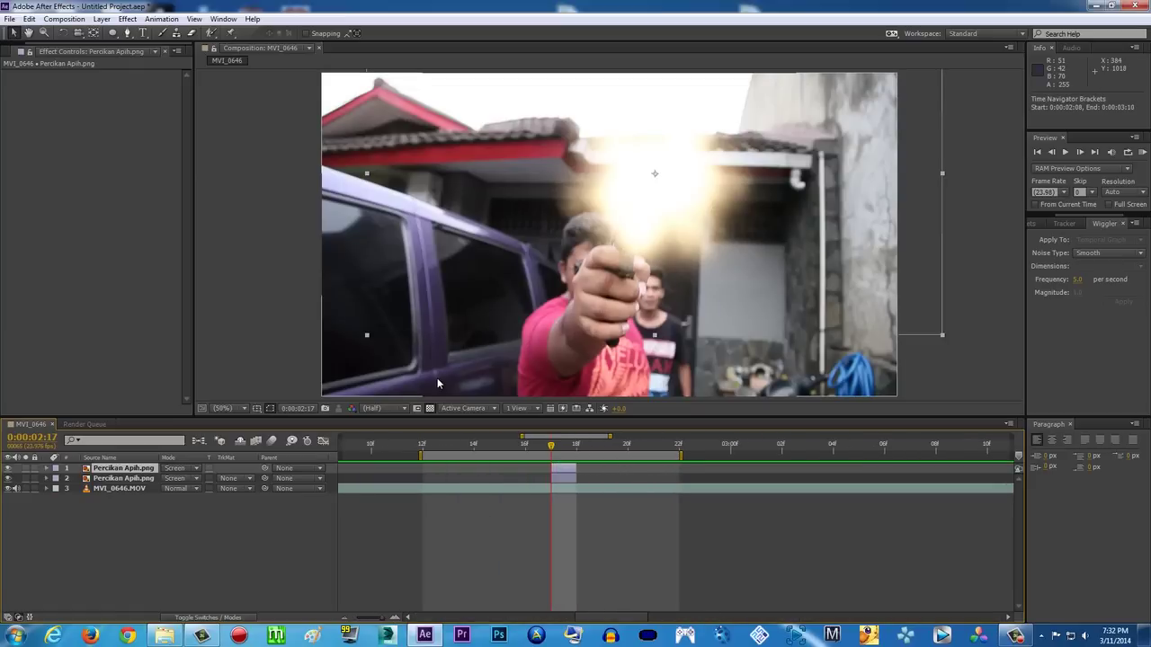
{"action": "left_click", "coordinate": [136, 479]}
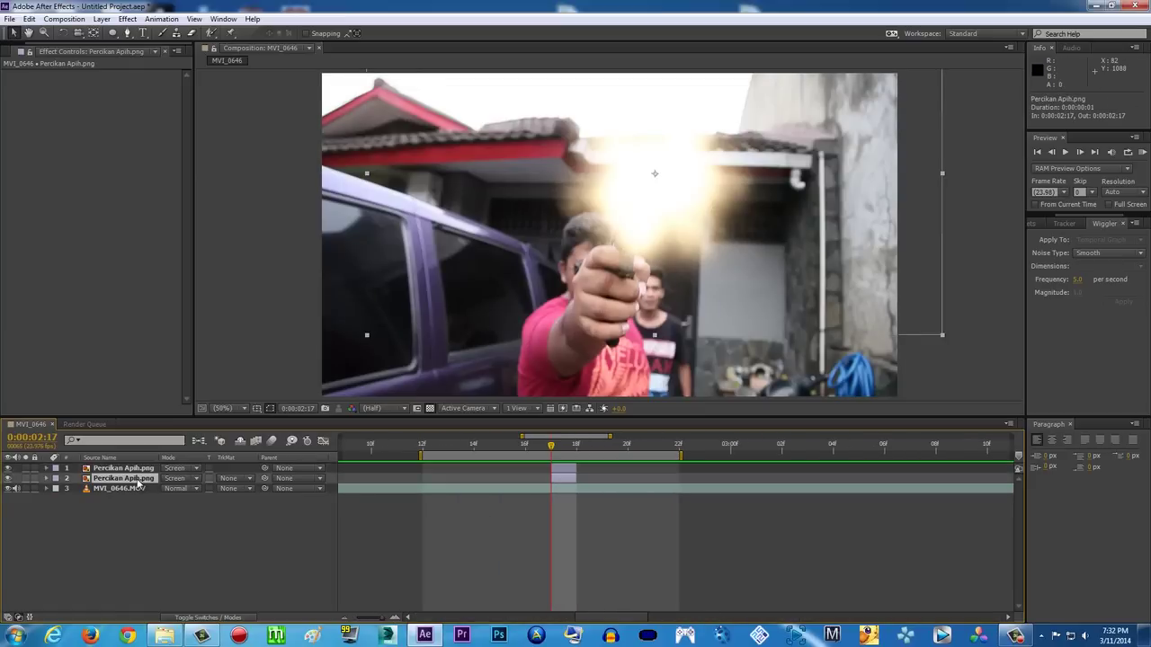
{"action": "left_click", "coordinate": [127, 19]}
{"action": "mouse_move", "coordinate": [196, 101]}
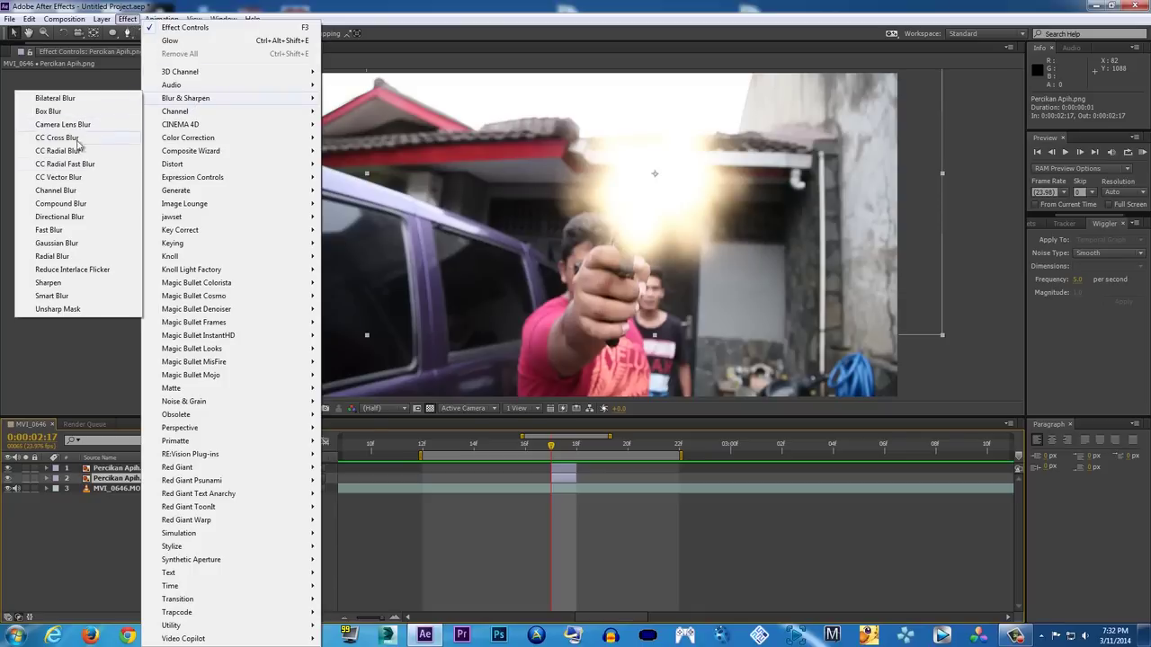
{"action": "left_click", "coordinate": [72, 245]}
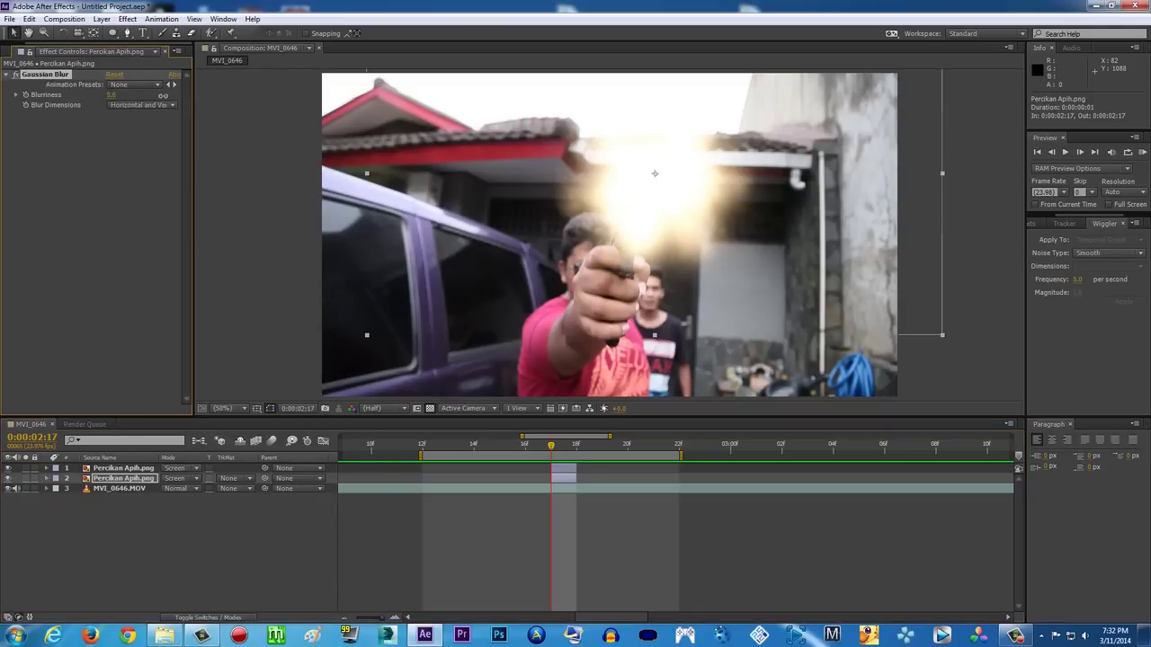
Set the Gaussian Blur's Blurriness to about 329 and run a RAM preview of the softened flash.
{"action": "left_click_drag", "start_coordinate": [709, 96], "coordinate": [24, 85]}
{"action": "left_click_drag", "start_coordinate": [587, 86], "coordinate": [905, 76]}
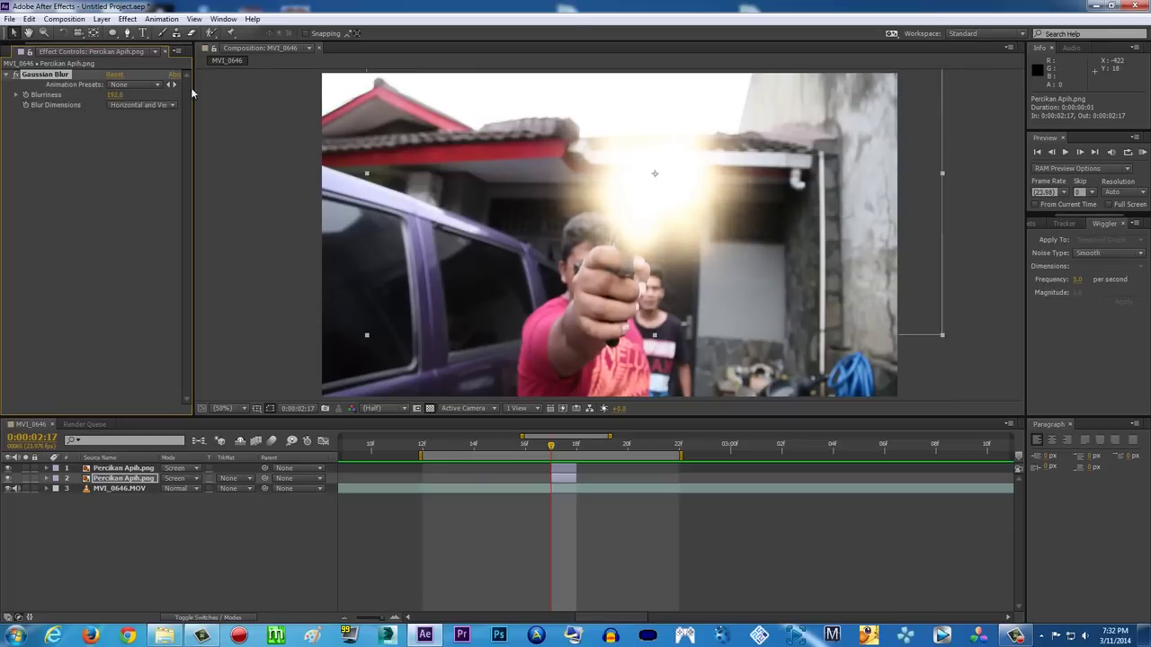
{"action": "left_click_drag", "start_coordinate": [500, 97], "coordinate": [887, 97]}
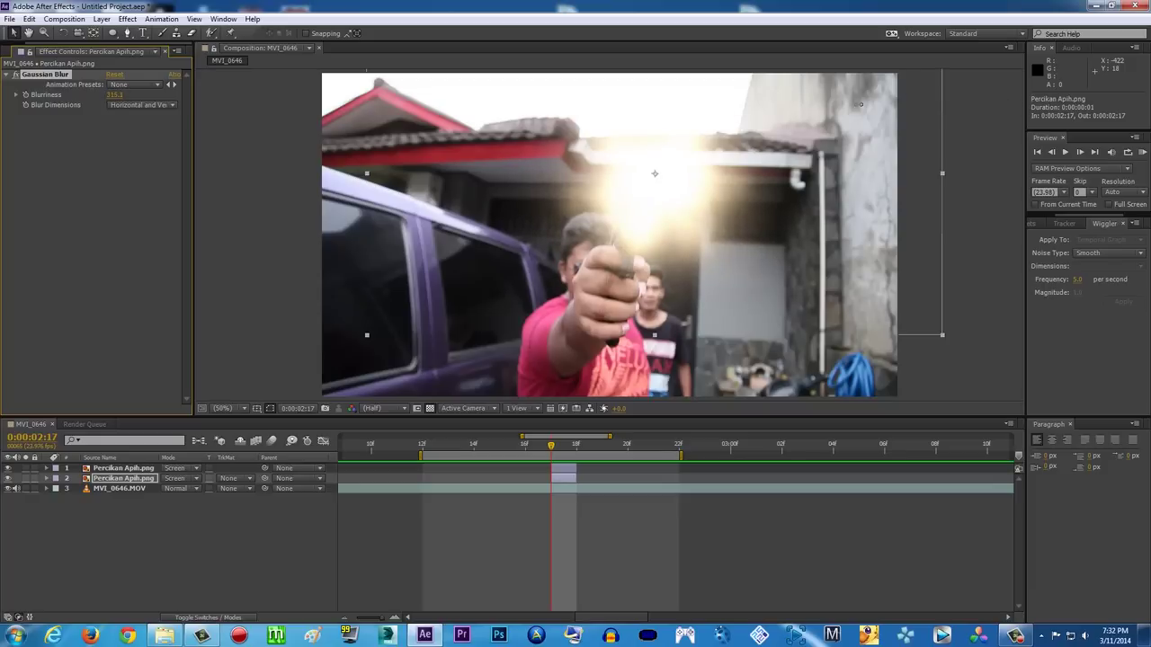
{"action": "left_click", "coordinate": [943, 244]}
{"action": "left_click", "coordinate": [1143, 153]}
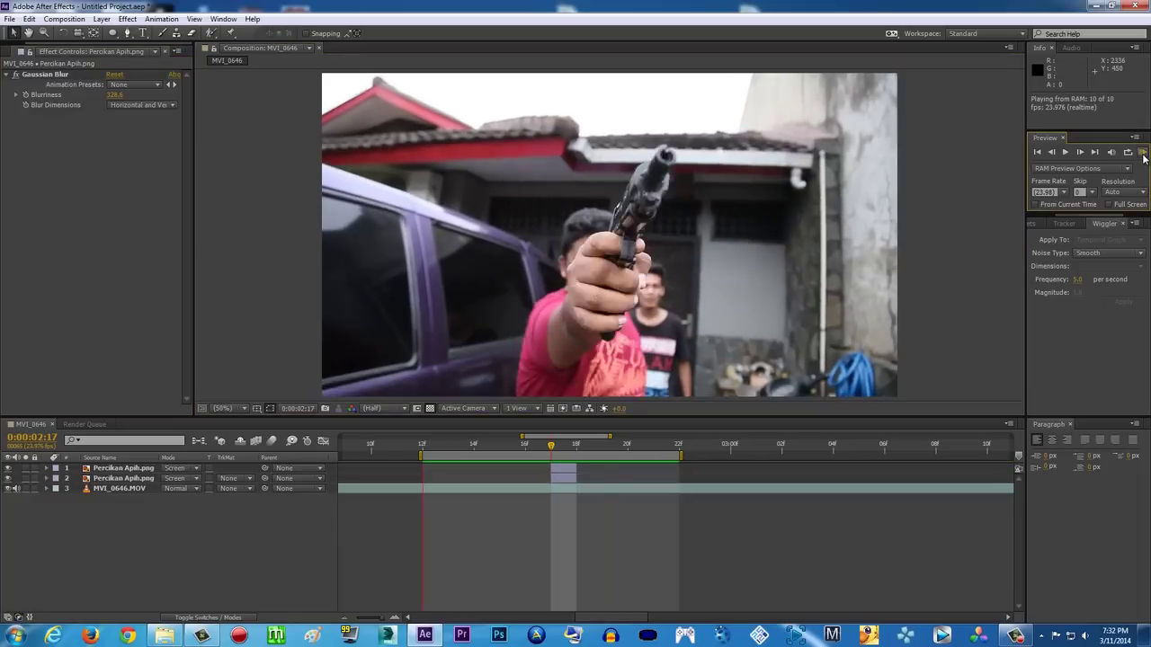
{"action": "left_click", "coordinate": [1143, 156]}
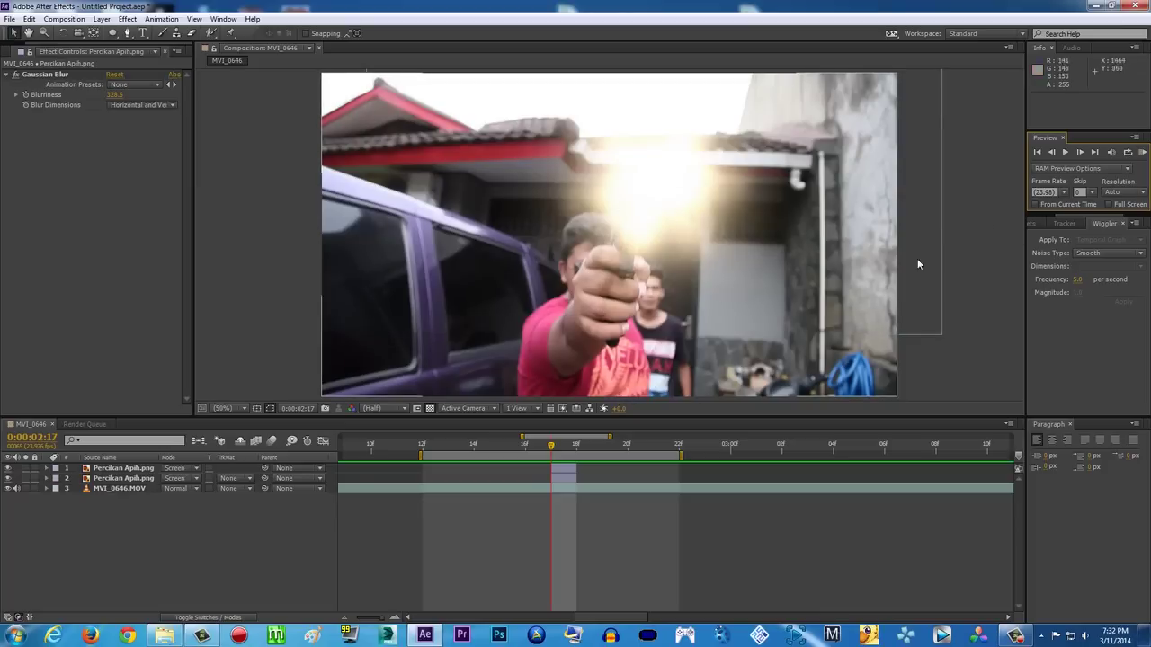
{"action": "left_click", "coordinate": [1142, 155]}
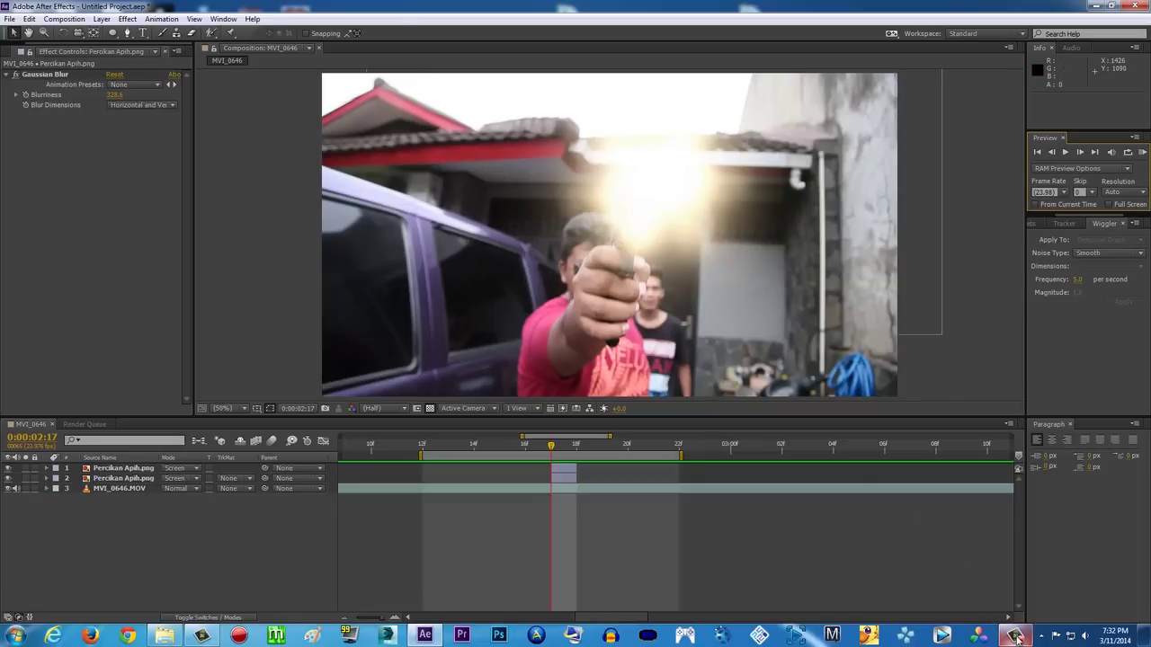
{"action": "mouse_move", "coordinate": [1014, 637]}
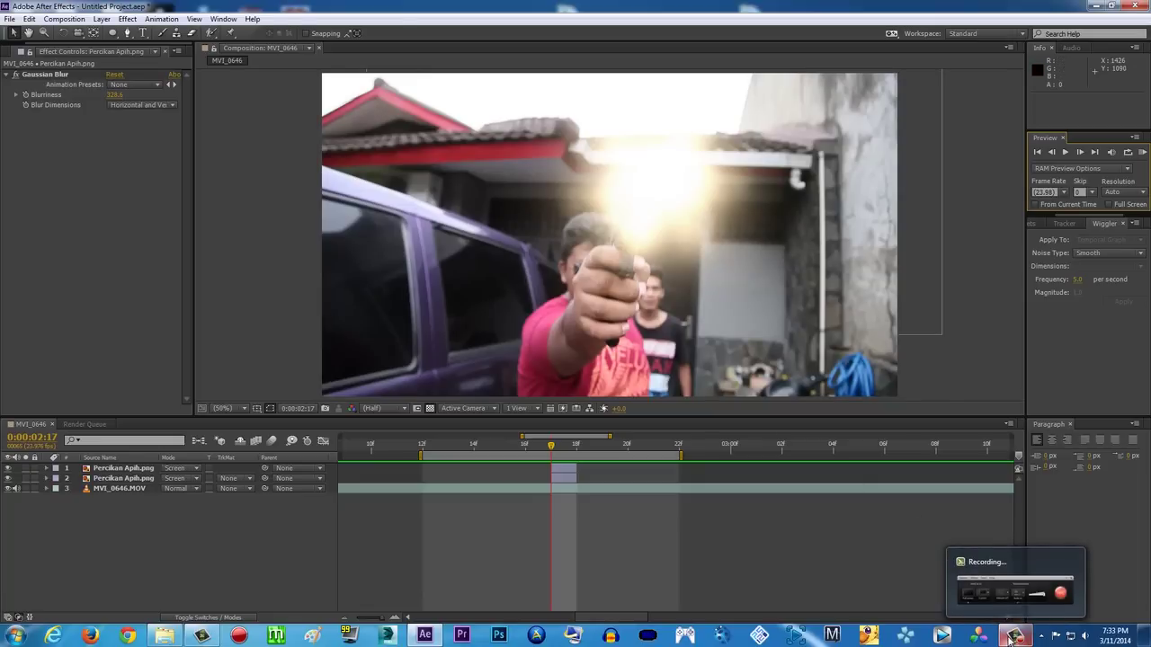
{"action": "left_click", "coordinate": [1012, 635]}
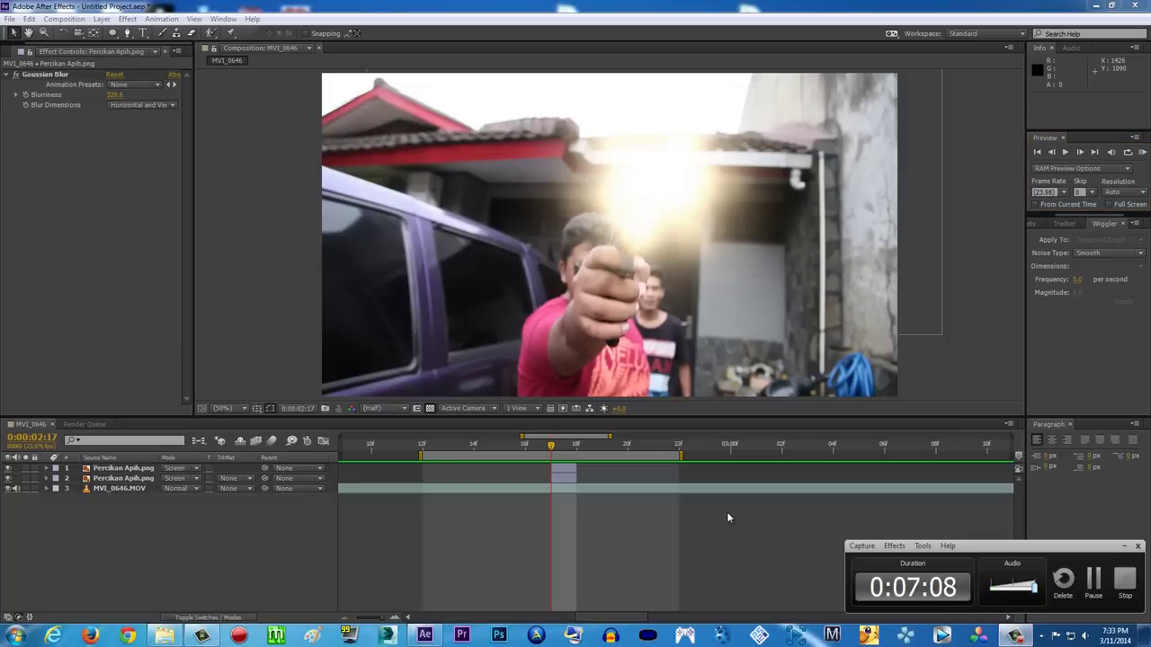
{"action": "left_click", "coordinate": [1072, 520]}
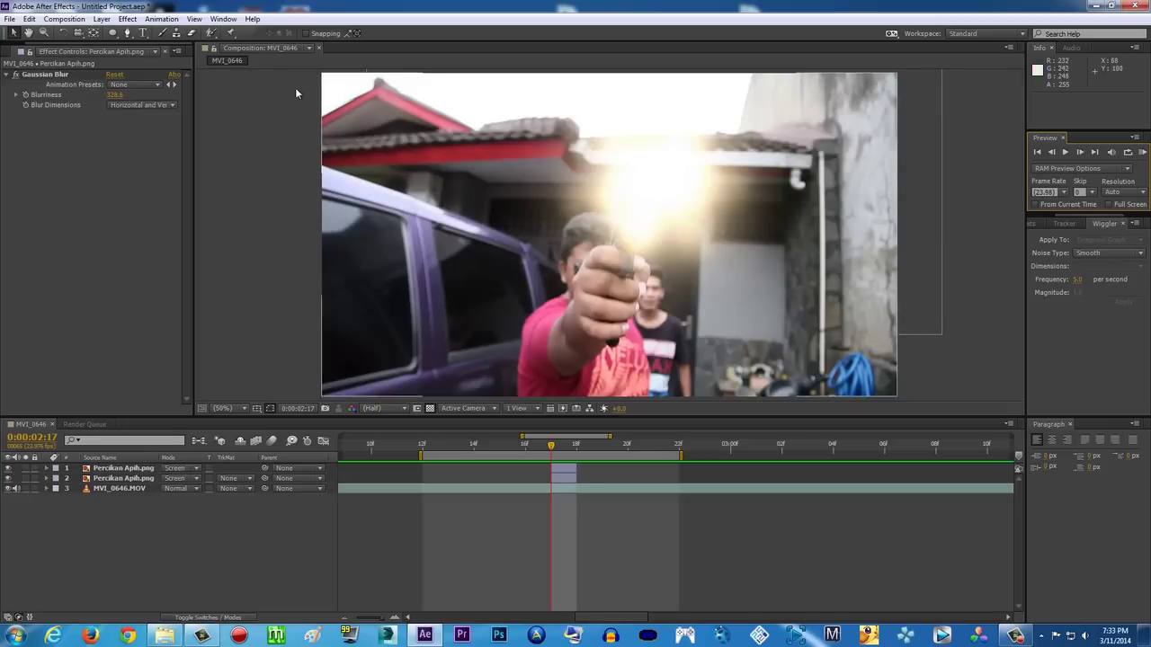
Create a 1920 x 1080 px solid layer named Cahaya with the orange colour FFB35A.
{"action": "left_click", "coordinate": [110, 23]}
{"action": "mouse_move", "coordinate": [135, 33]}
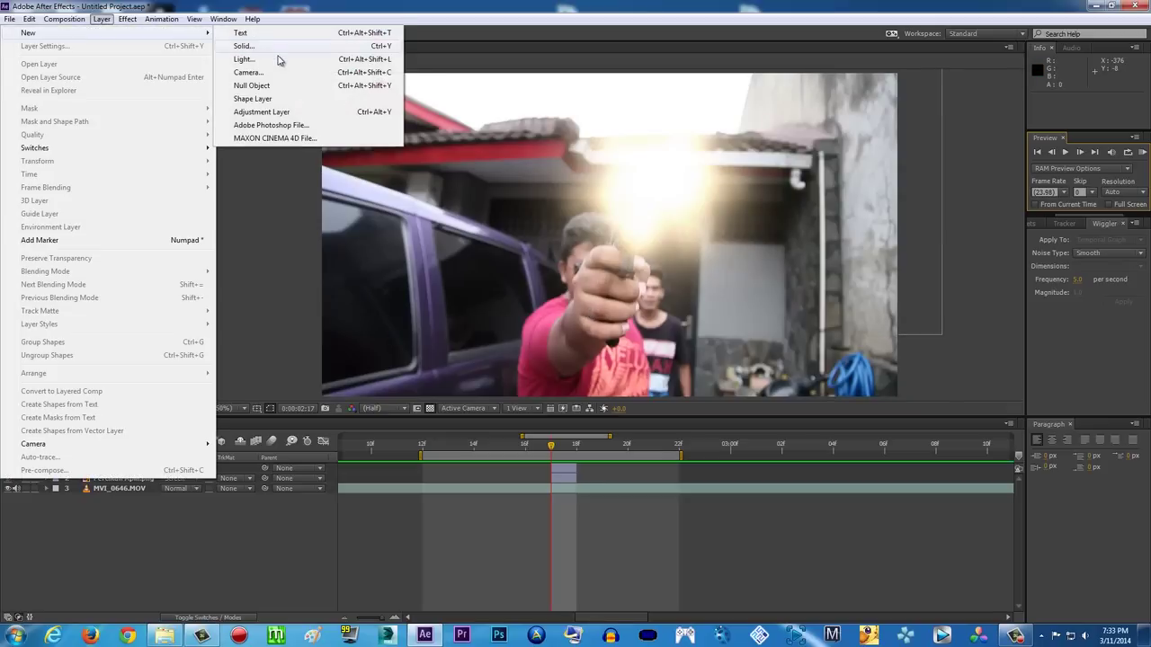
{"action": "left_click", "coordinate": [278, 48]}
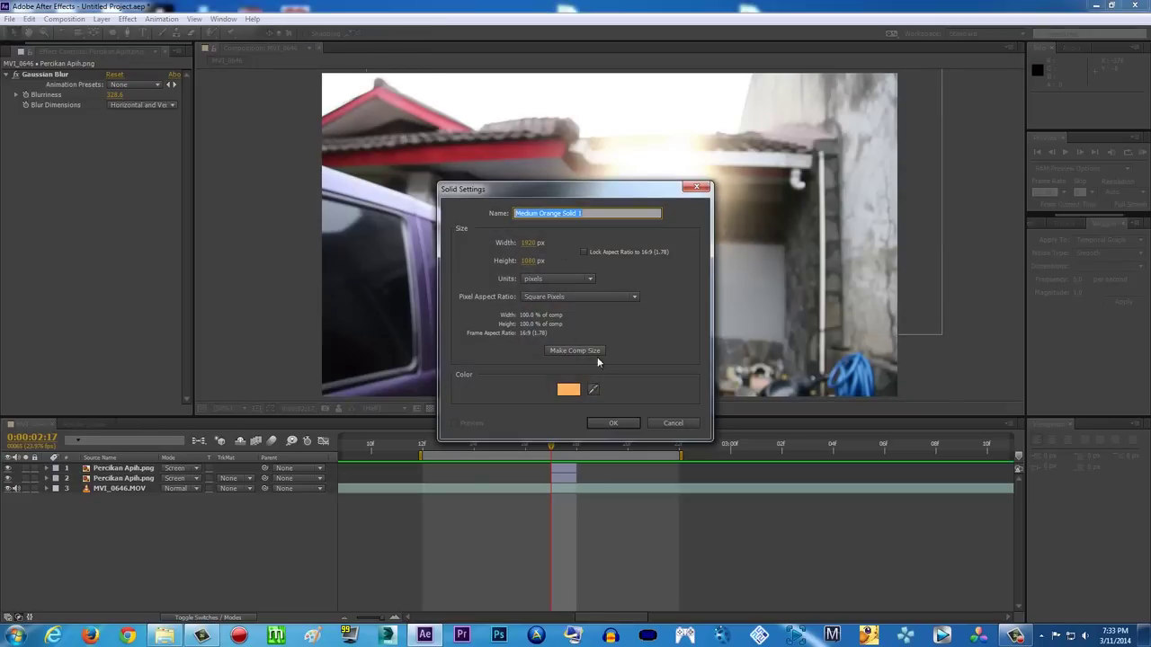
{"action": "left_click", "coordinate": [572, 391]}
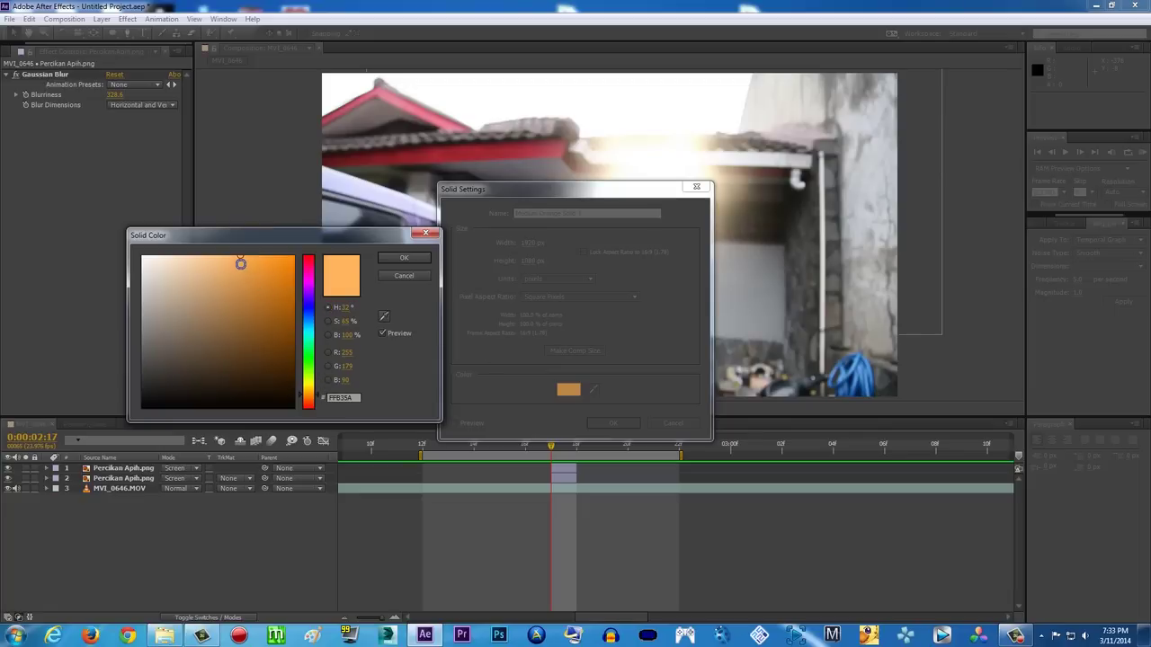
{"action": "left_click", "coordinate": [420, 262]}
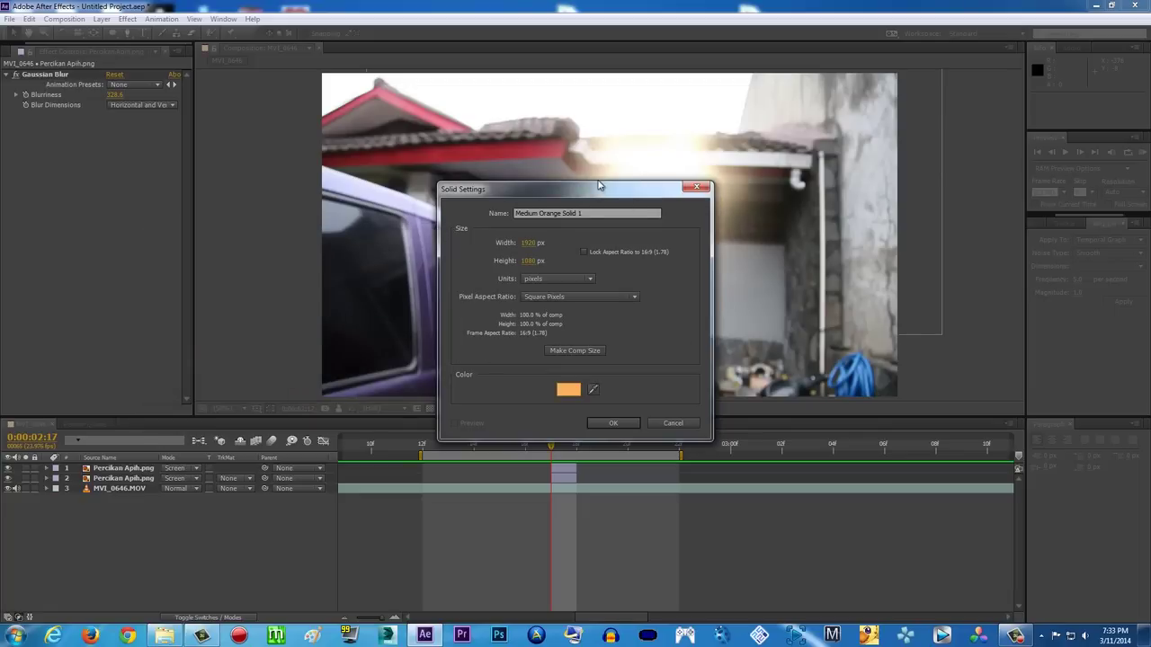
{"action": "type", "text": "Cahaya"}
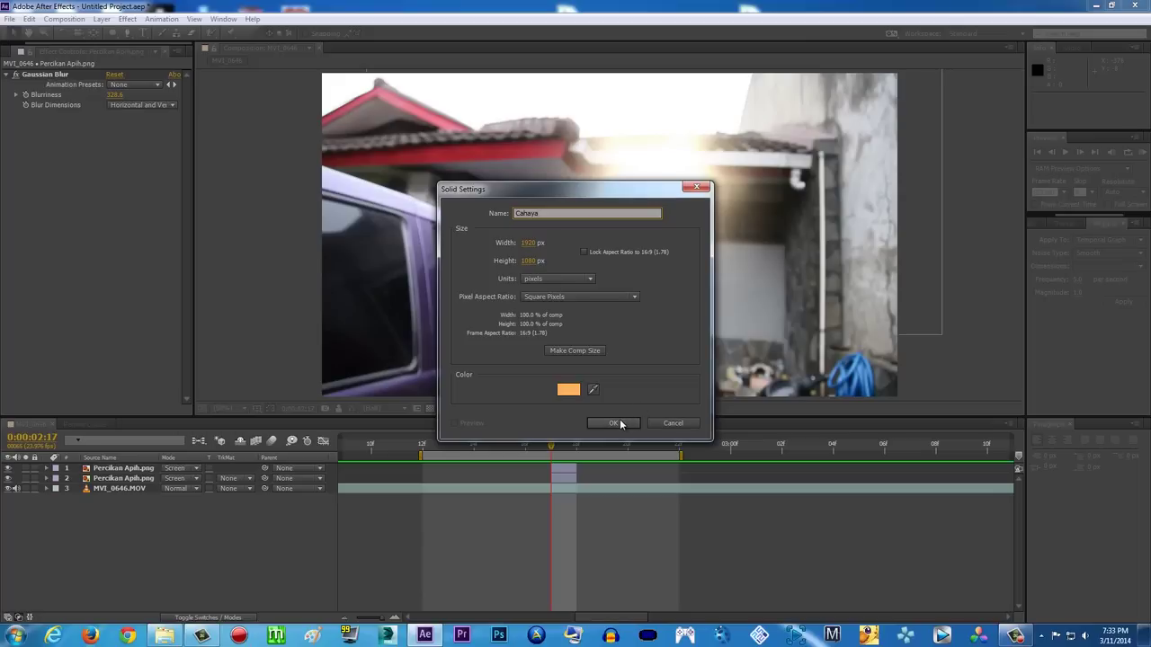
{"action": "left_click", "coordinate": [614, 424]}
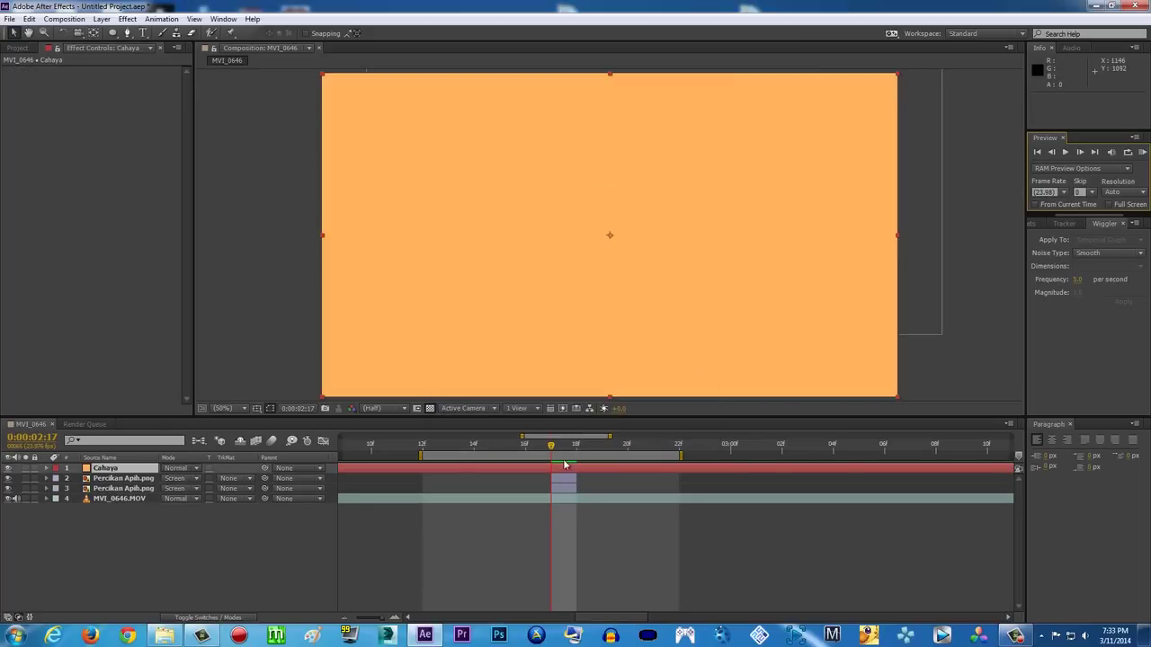
Trim the Cahaya layer to a single frame at 0:00:02:17, matching the Percikan Apih.png layers.
{"action": "left_click_drag", "start_coordinate": [380, 619], "coordinate": [357, 621]}
{"action": "left_click_drag", "start_coordinate": [342, 469], "coordinate": [552, 471]}
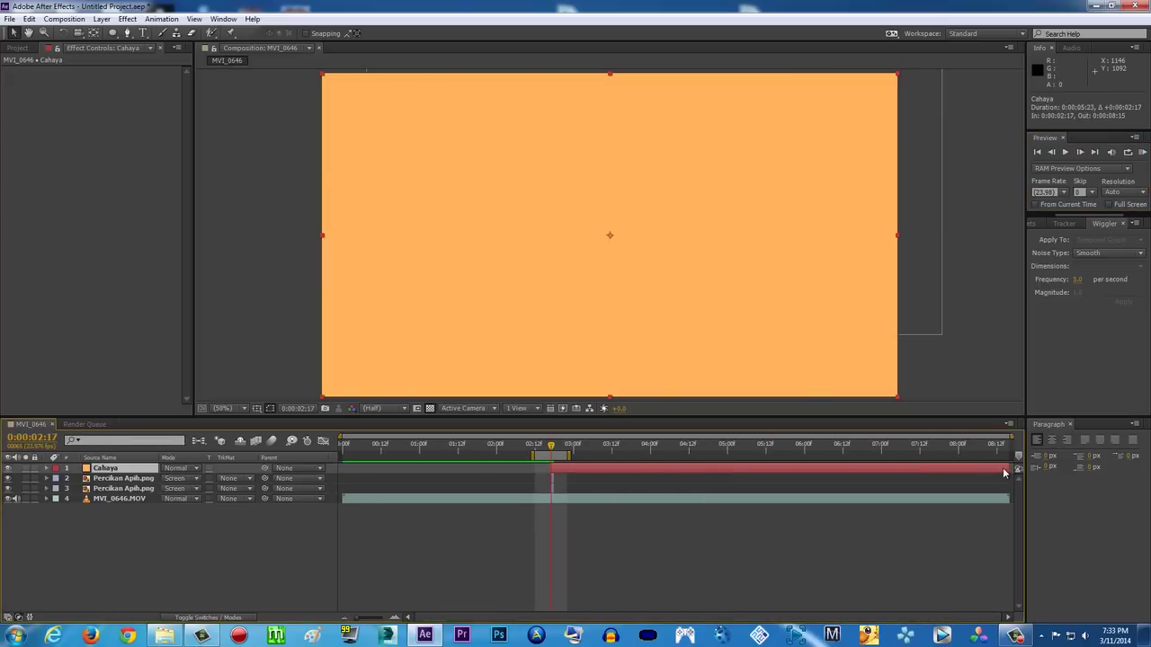
{"action": "left_click_drag", "start_coordinate": [1001, 472], "coordinate": [552, 471]}
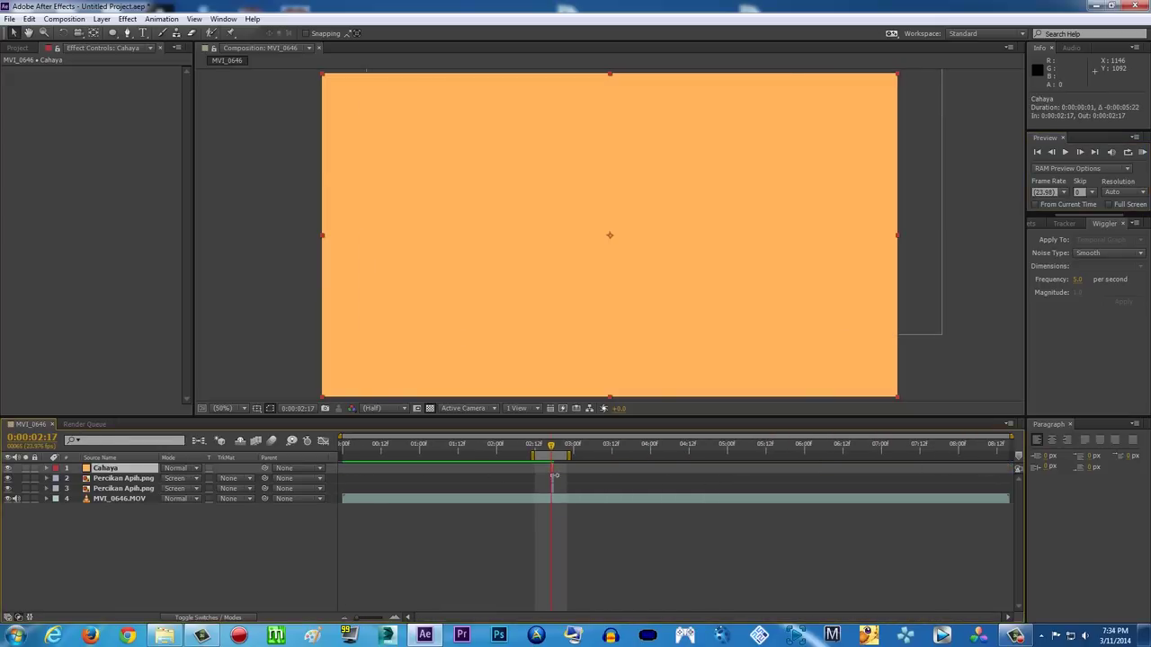
{"action": "left_click", "coordinate": [395, 619]}
{"action": "left_click", "coordinate": [396, 618]}
{"action": "left_click", "coordinate": [395, 618]}
{"action": "left_click", "coordinate": [395, 618]}
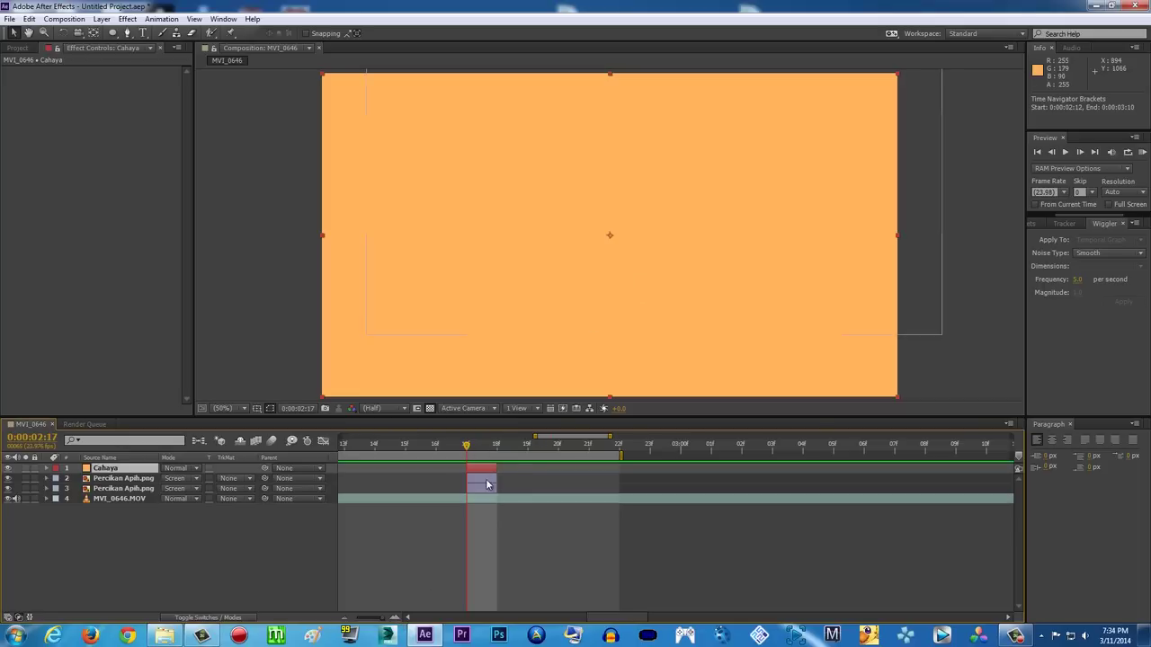
Add an elliptical mask filling the Cahaya layer with the Ellipse Tool.
{"action": "left_click", "coordinate": [113, 35]}
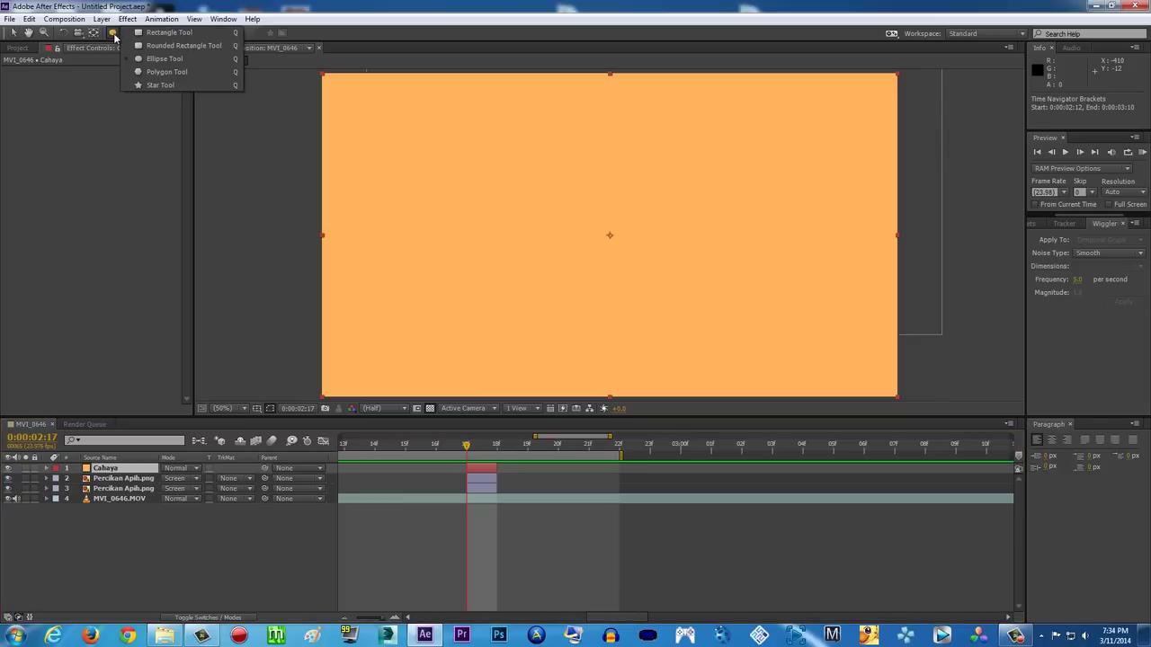
{"action": "left_click", "coordinate": [164, 59]}
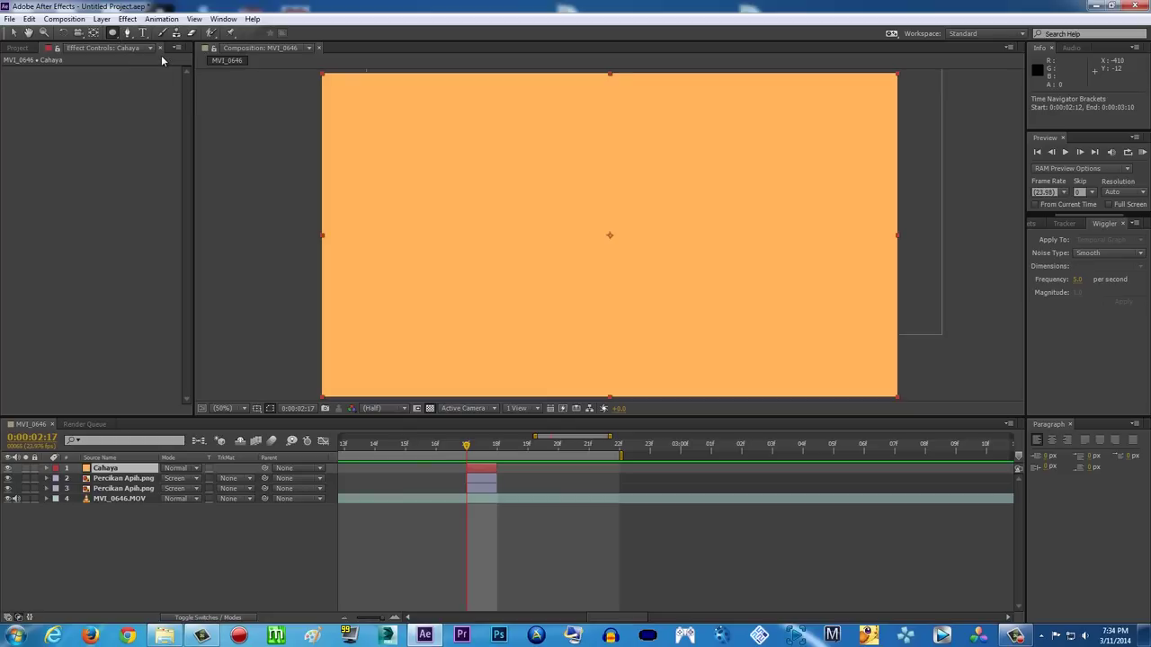
{"action": "double_click", "coordinate": [113, 33]}
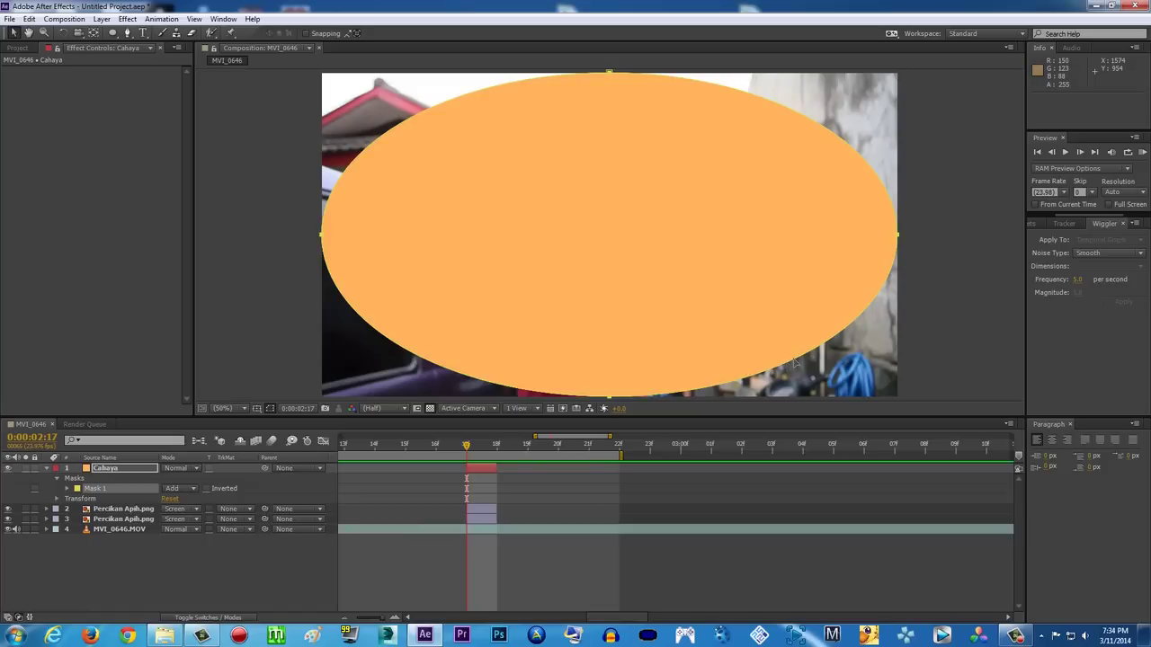
Shrink the Cahaya mask to a roughly circular shape and move it over the muzzle flash.
{"action": "double_click", "coordinate": [897, 235]}
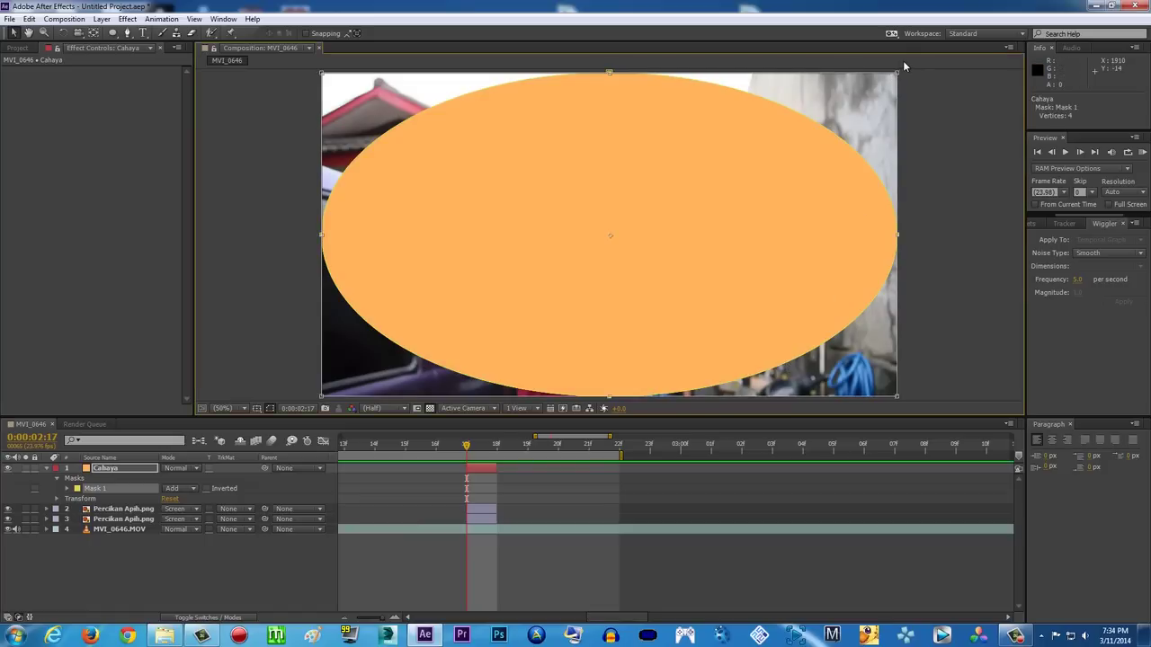
{"action": "left_click_drag", "start_coordinate": [898, 71], "coordinate": [560, 150]}
{"action": "left_click_drag", "start_coordinate": [513, 304], "coordinate": [725, 218]}
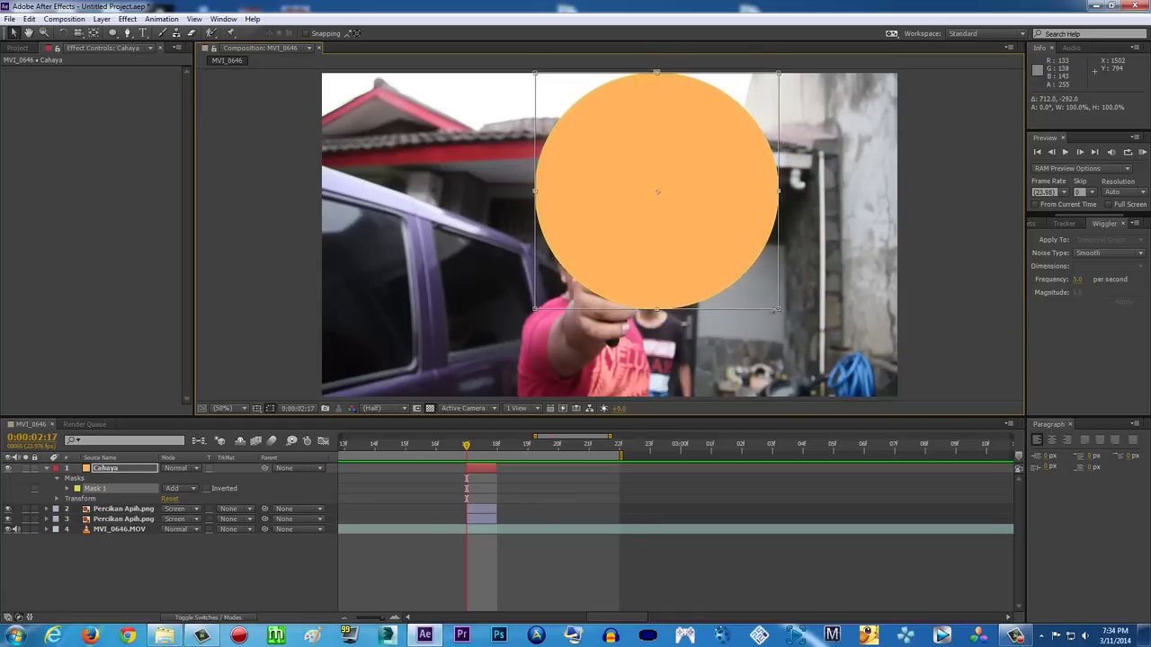
{"action": "mouse_move", "coordinate": [755, 258]}
{"action": "left_mouse_down"}
{"action": "mouse_move", "coordinate": [948, 300]}
{"action": "mouse_move", "coordinate": [768, 280]}
{"action": "mouse_move", "coordinate": [752, 259]}
{"action": "left_mouse_up"}
{"action": "left_click_drag", "start_coordinate": [777, 308], "coordinate": [800, 325]}
{"action": "left_click_drag", "start_coordinate": [738, 244], "coordinate": [556, 237]}
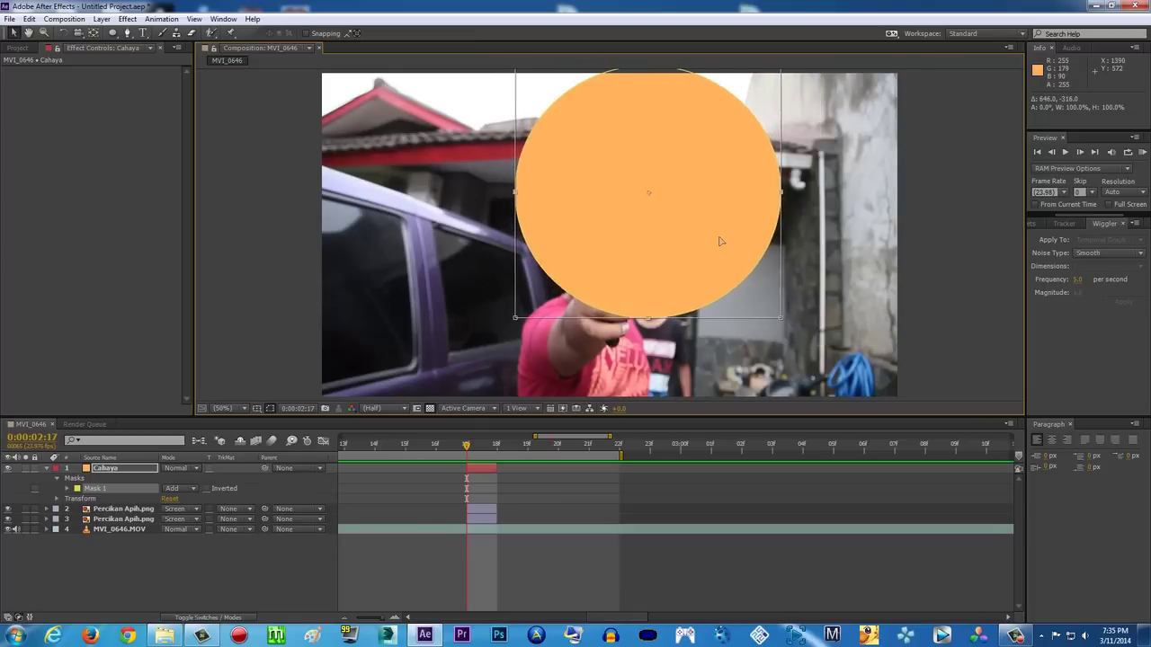
Set Mask 1's Mask Feather on the Cahaya layer to about 640 pixels.
{"action": "left_click", "coordinate": [67, 489]}
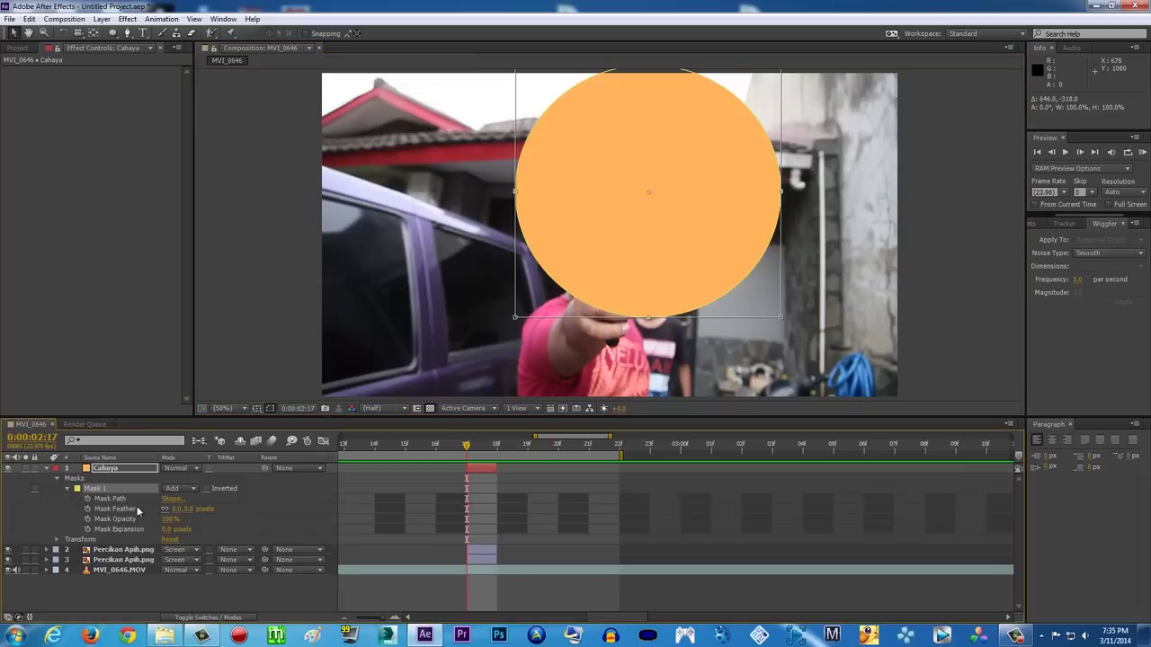
{"action": "left_click_drag", "start_coordinate": [190, 510], "coordinate": [191, 510]}
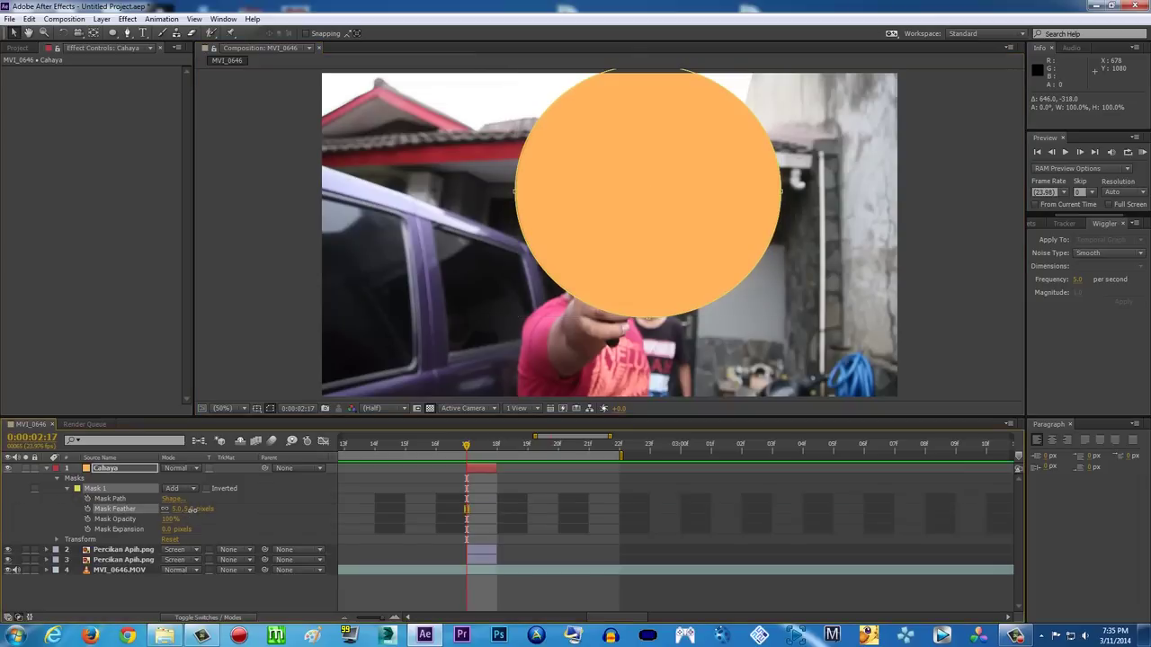
{"action": "left_click_drag", "start_coordinate": [191, 510], "coordinate": [371, 504]}
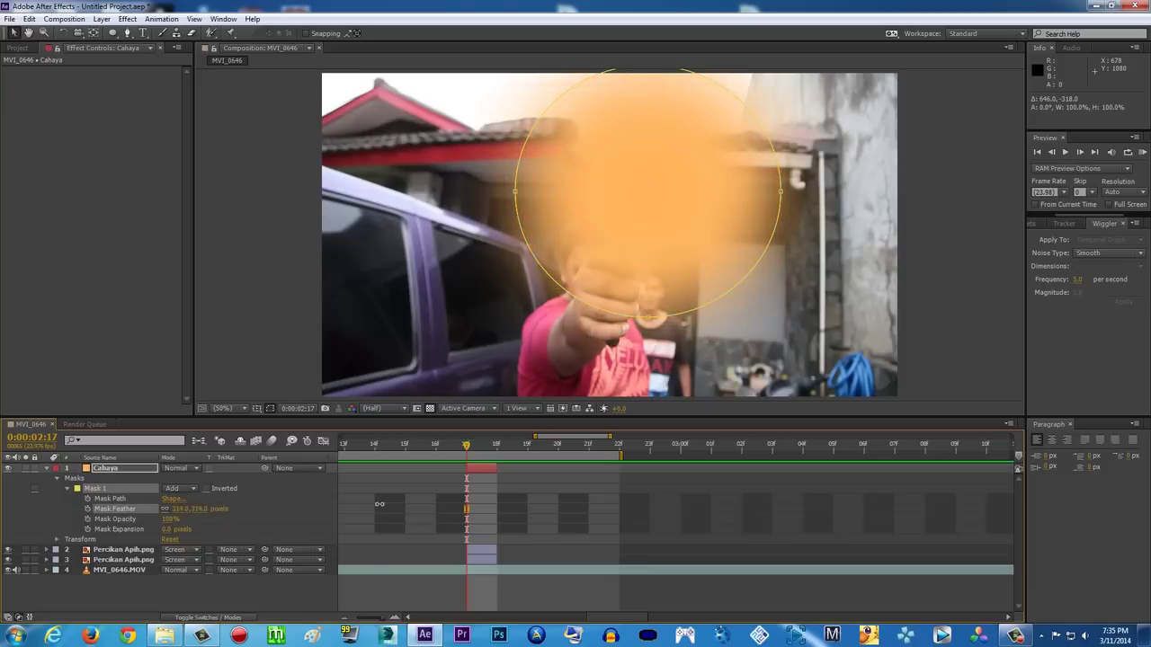
{"action": "left_click_drag", "start_coordinate": [535, 490], "coordinate": [576, 489]}
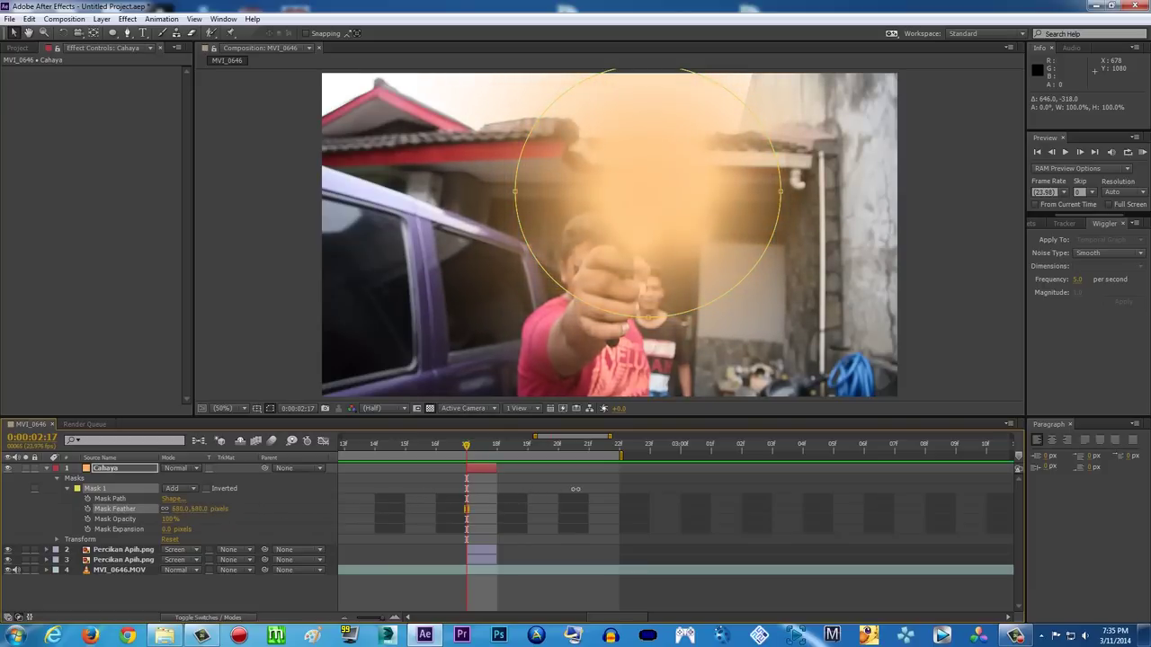
Move the Cahaya layer below both Percikan Apih.png layers and set its blending mode to Screen.
{"action": "left_click", "coordinate": [107, 469]}
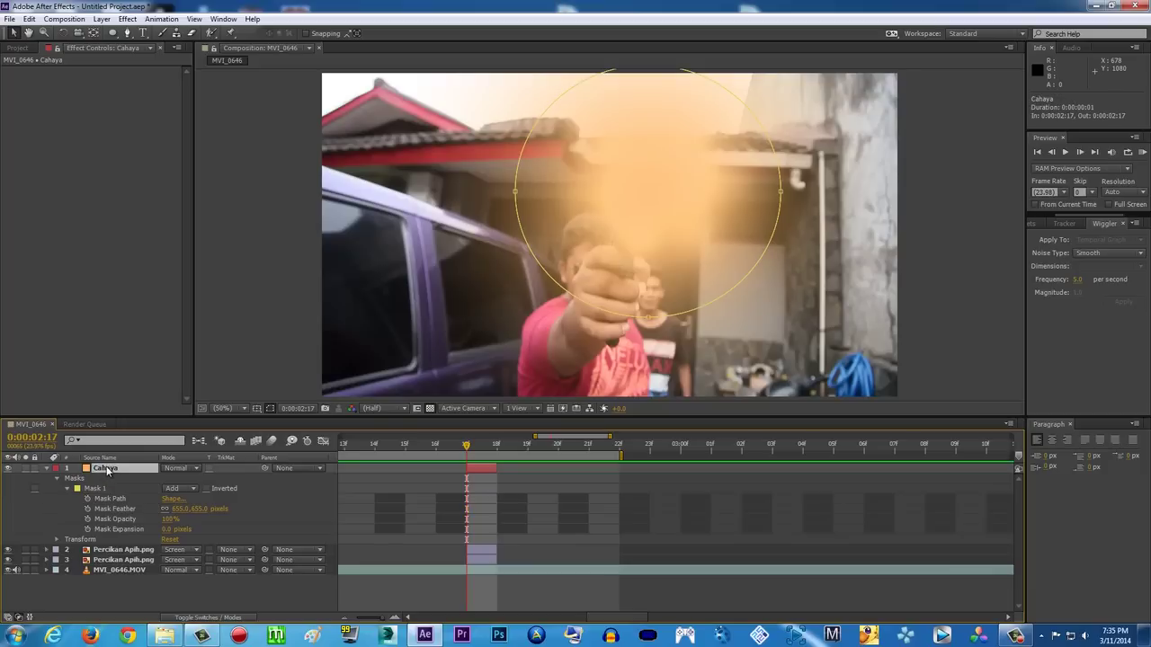
{"action": "left_click_drag", "start_coordinate": [107, 469], "coordinate": [113, 564]}
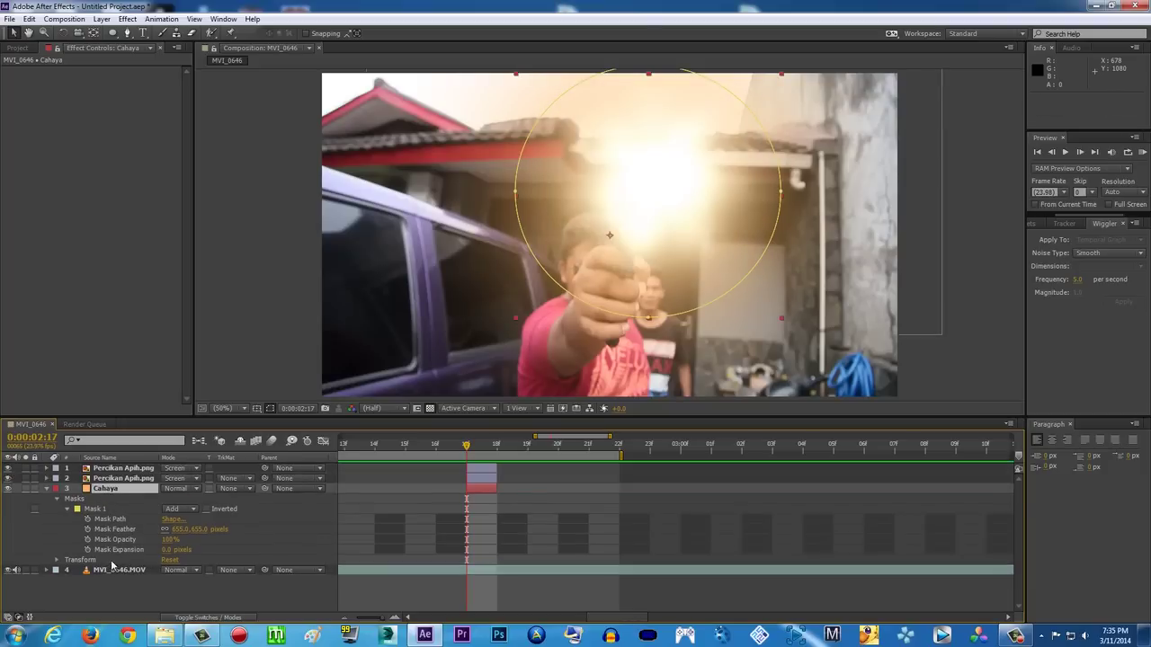
{"action": "left_click", "coordinate": [8, 489]}
{"action": "left_click", "coordinate": [9, 489]}
{"action": "left_click", "coordinate": [194, 489]}
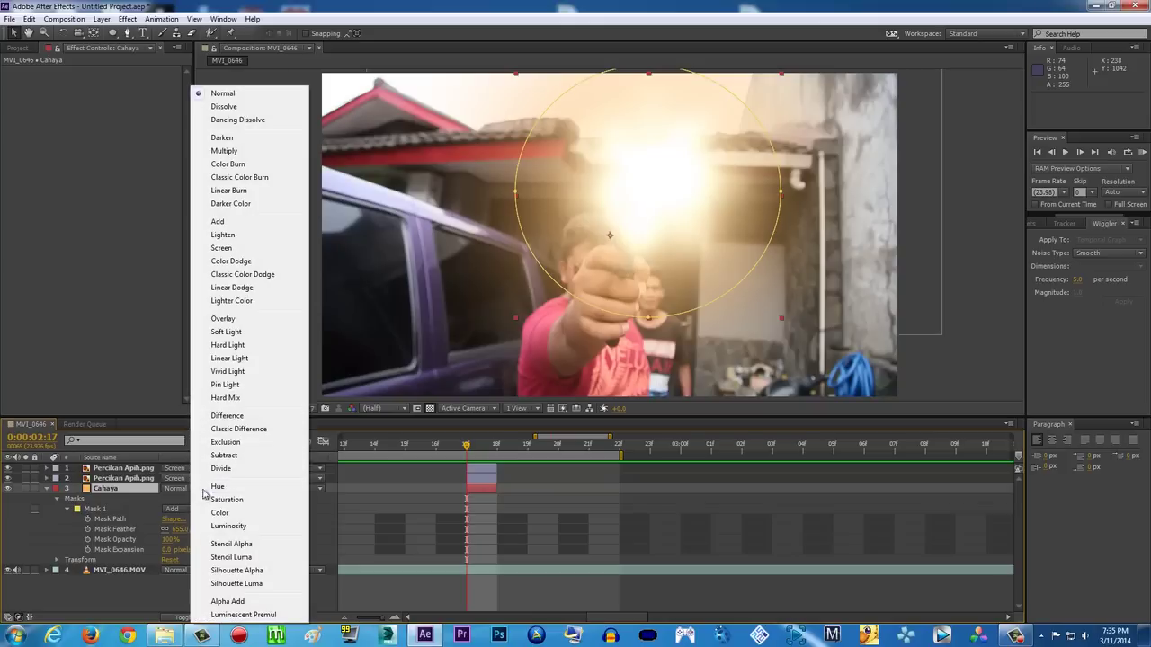
{"action": "left_click", "coordinate": [276, 251]}
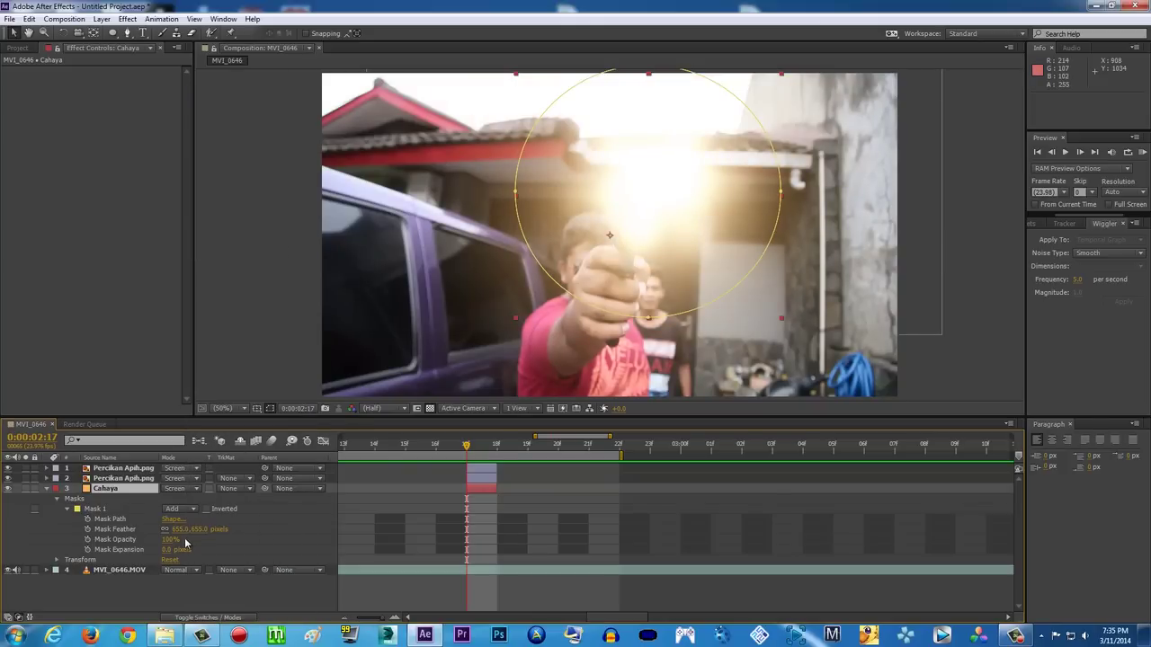
Set the Mask Feather of Mask 1 on the Cahaya layer to 1000 pixels.
{"action": "left_click_drag", "start_coordinate": [205, 530], "coordinate": [232, 528]}
{"action": "left_click_drag", "start_coordinate": [134, 524], "coordinate": [426, 516]}
{"action": "left_click", "coordinate": [960, 291]}
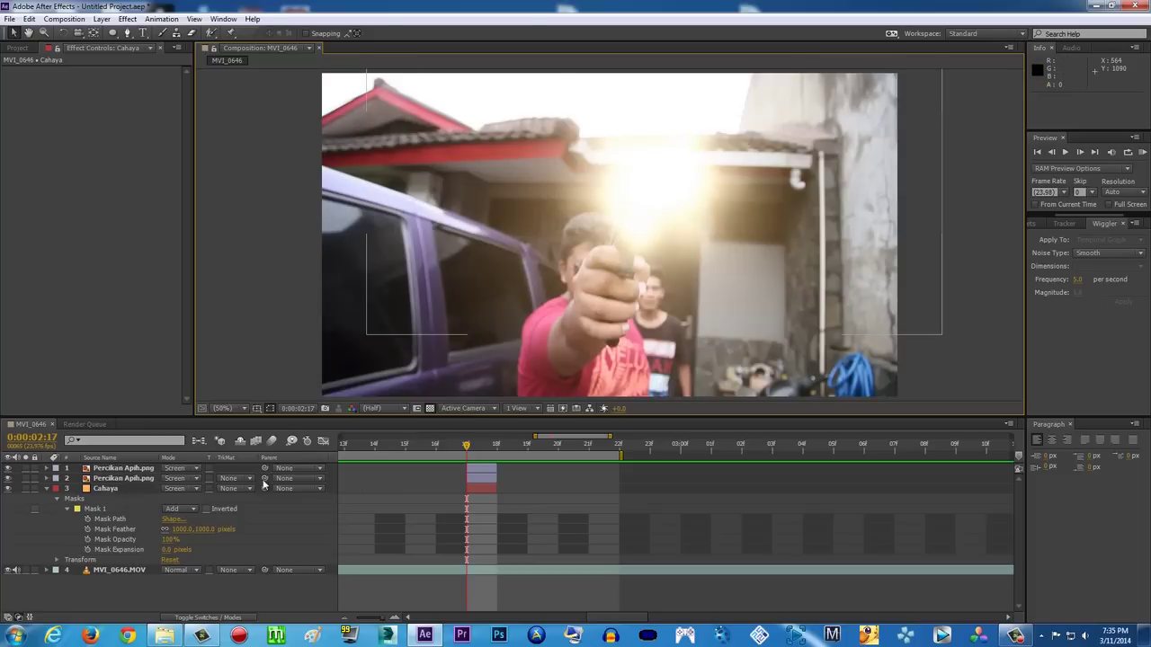
Compare the shot with and without the Cahaya light and play a RAM preview of the flash.
{"action": "left_click", "coordinate": [8, 488]}
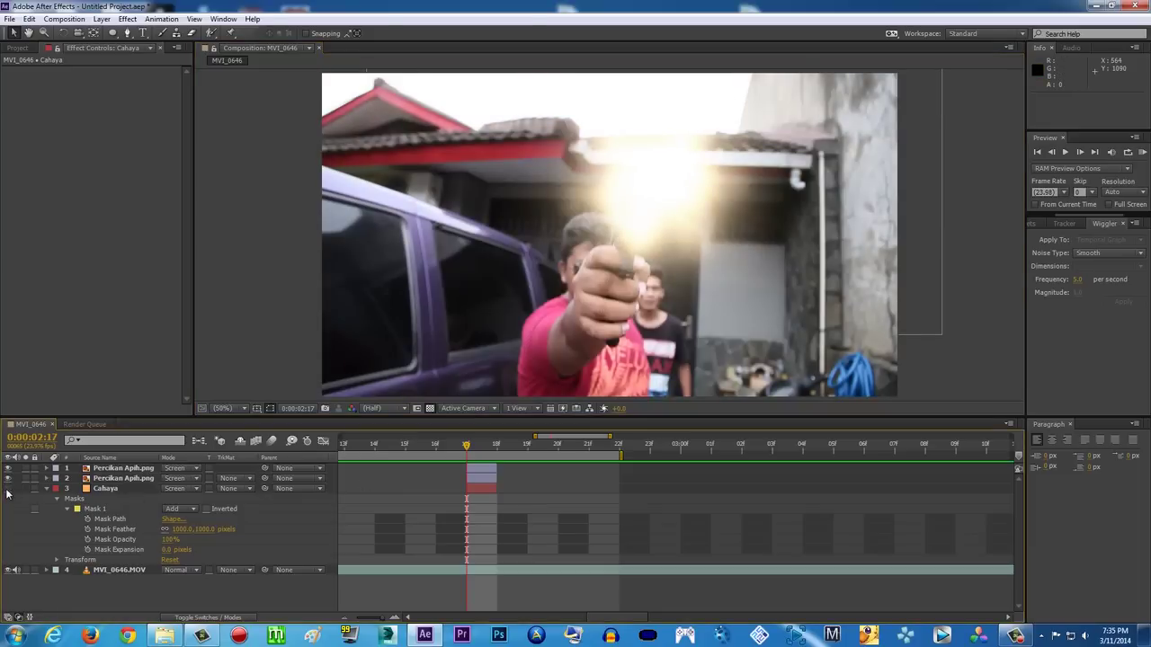
{"action": "left_click", "coordinate": [8, 488]}
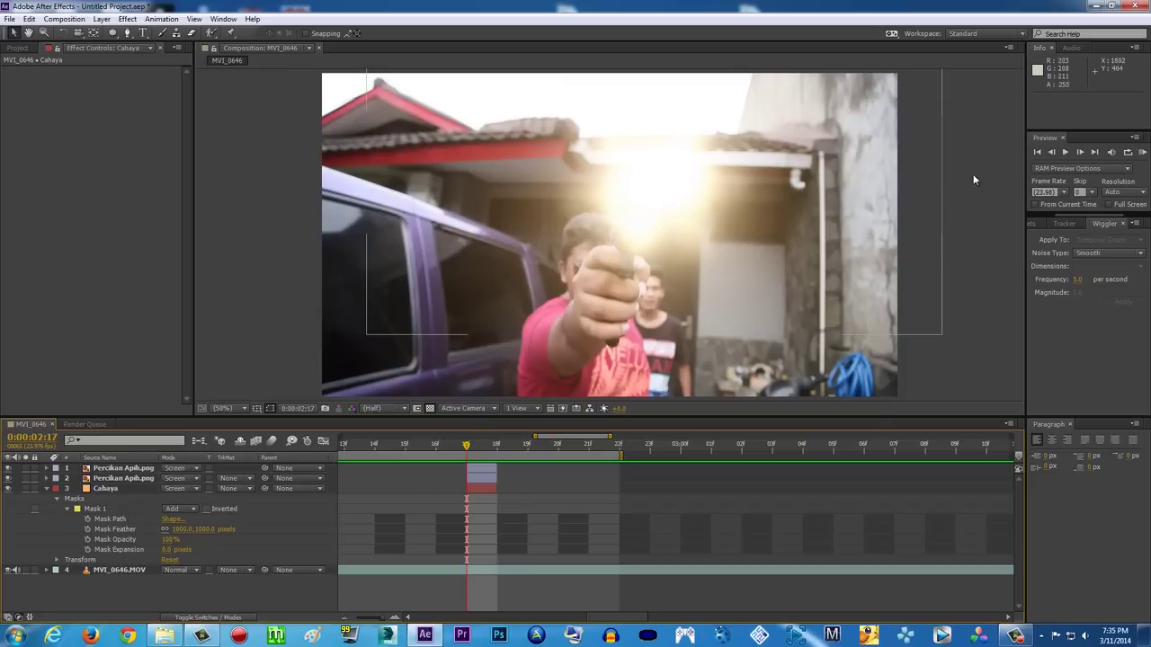
{"action": "left_click", "coordinate": [1143, 153]}
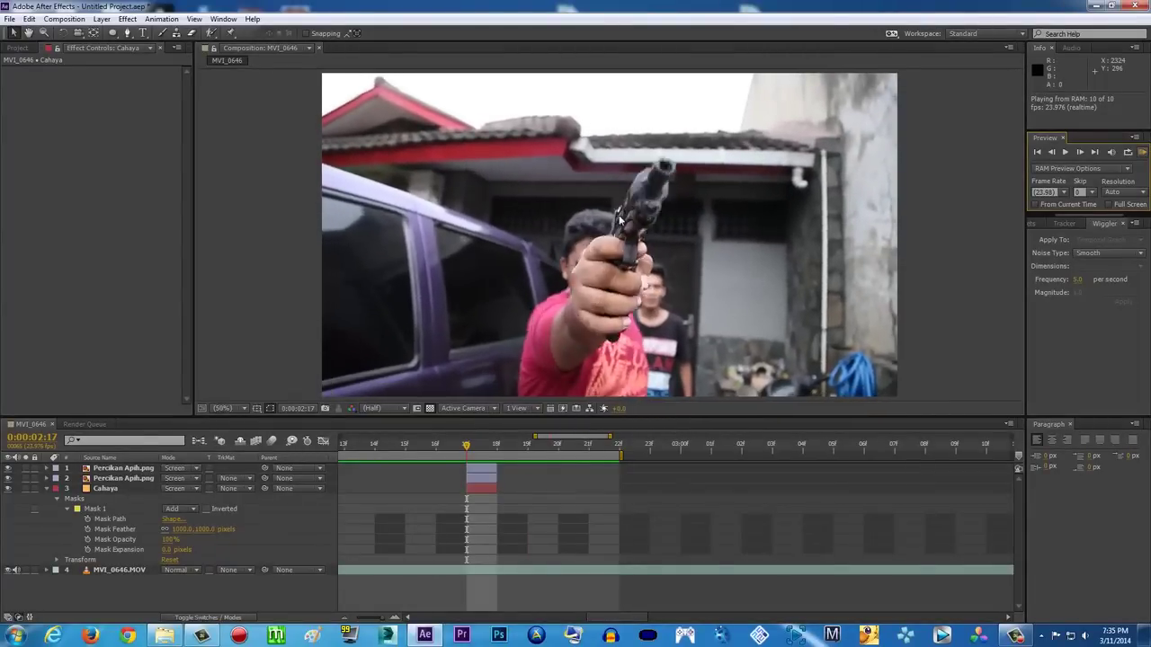
{"action": "left_click", "coordinate": [460, 450]}
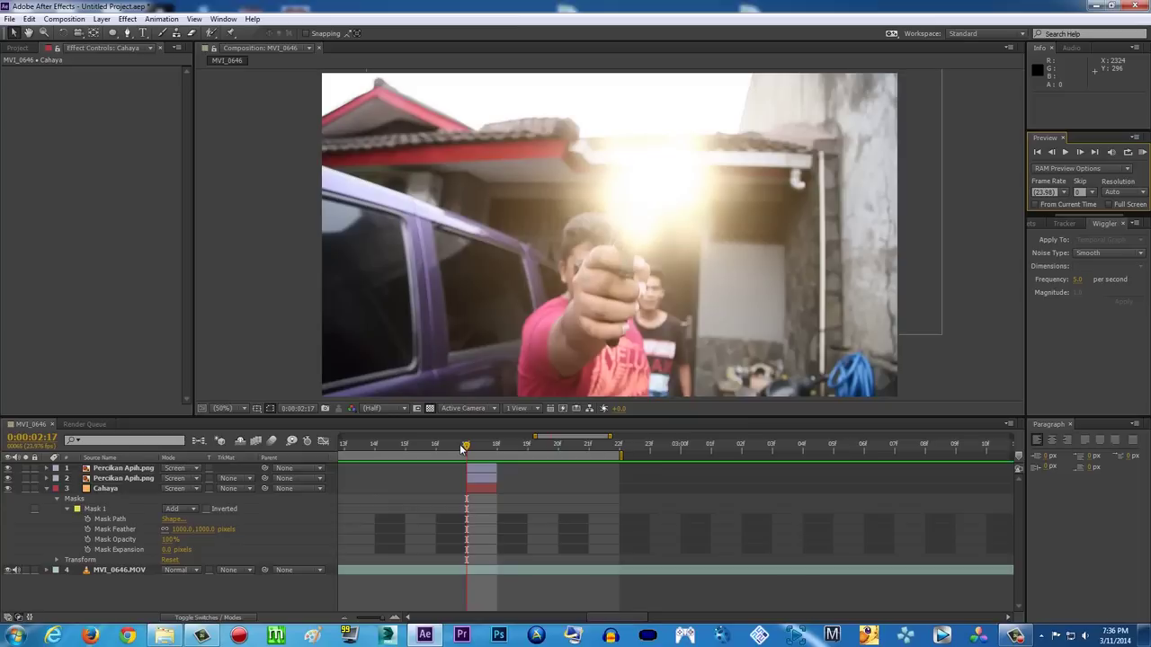
Hide the Percikan Apih.png and Cahaya layers and add Shell Casing.mov as the uppermost layer of the composition.
{"action": "left_click", "coordinate": [375, 619]}
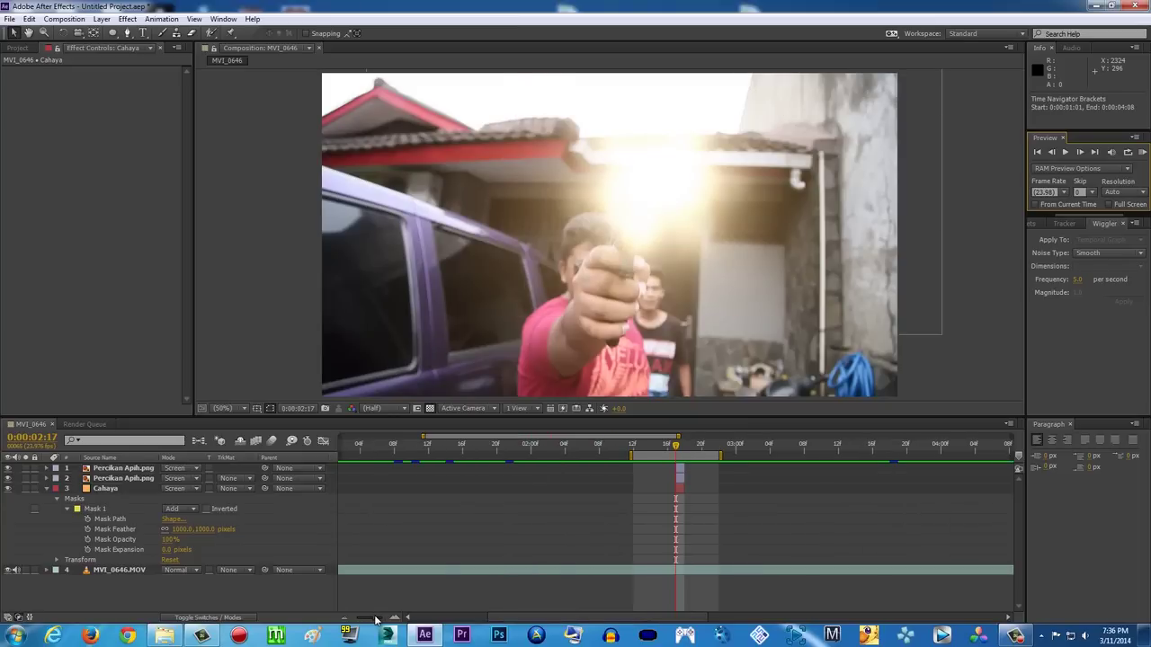
{"action": "left_click", "coordinate": [16, 48]}
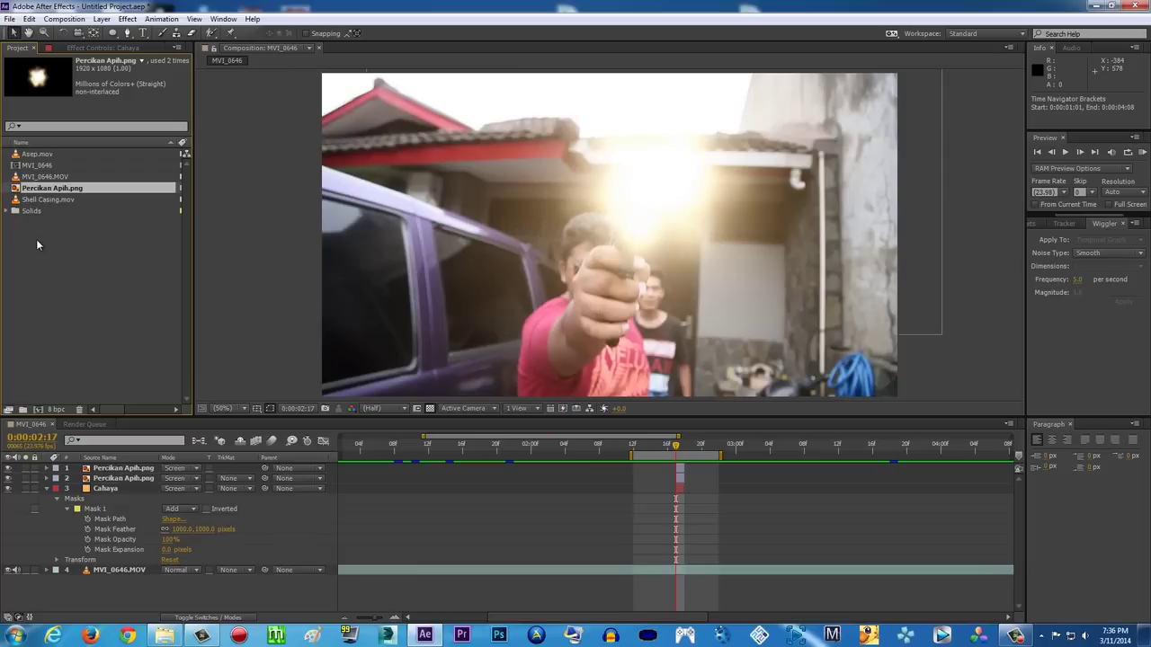
{"action": "left_click", "coordinate": [27, 201]}
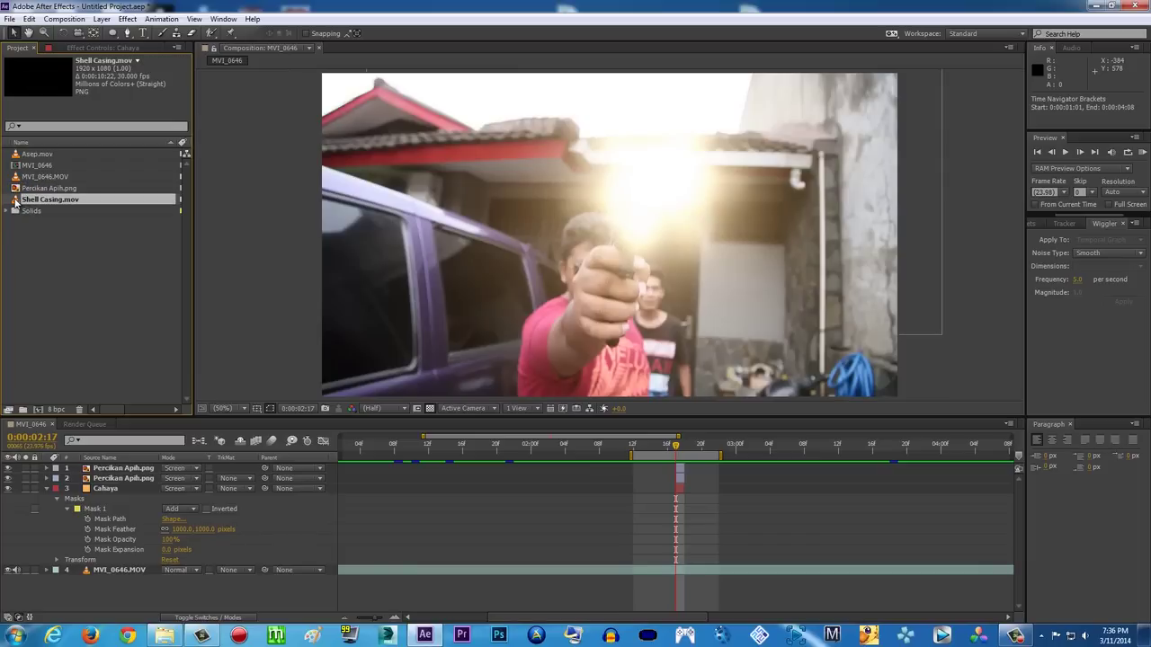
{"action": "left_click_drag", "start_coordinate": [8, 469], "coordinate": [8, 486]}
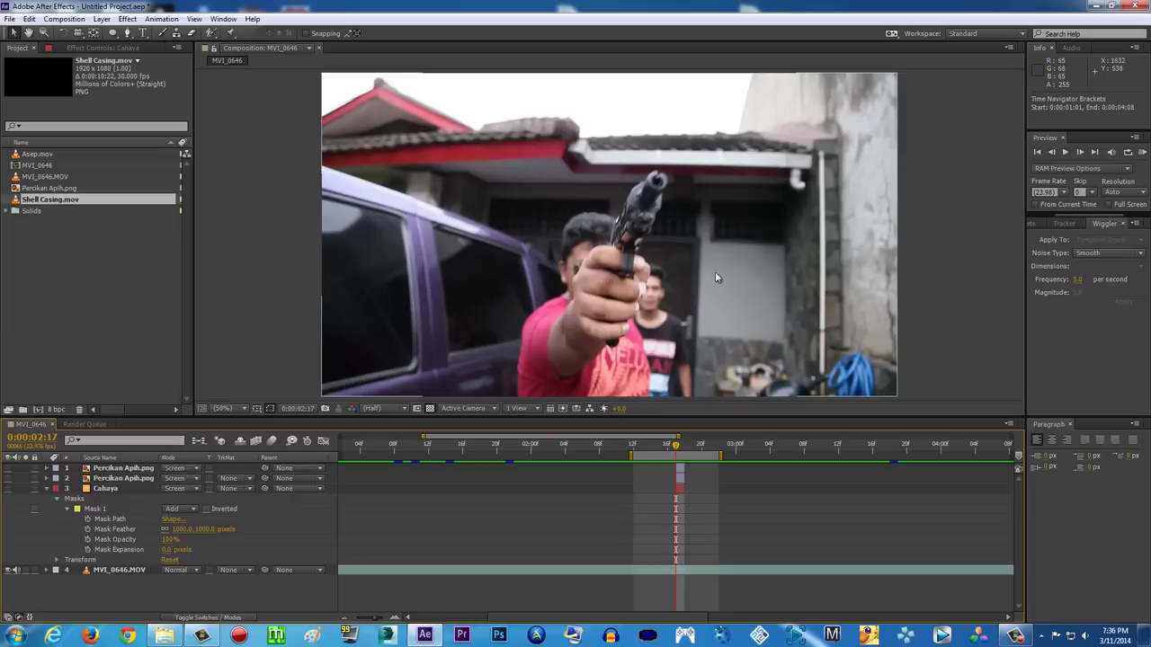
{"action": "left_click_drag", "start_coordinate": [15, 202], "coordinate": [607, 459]}
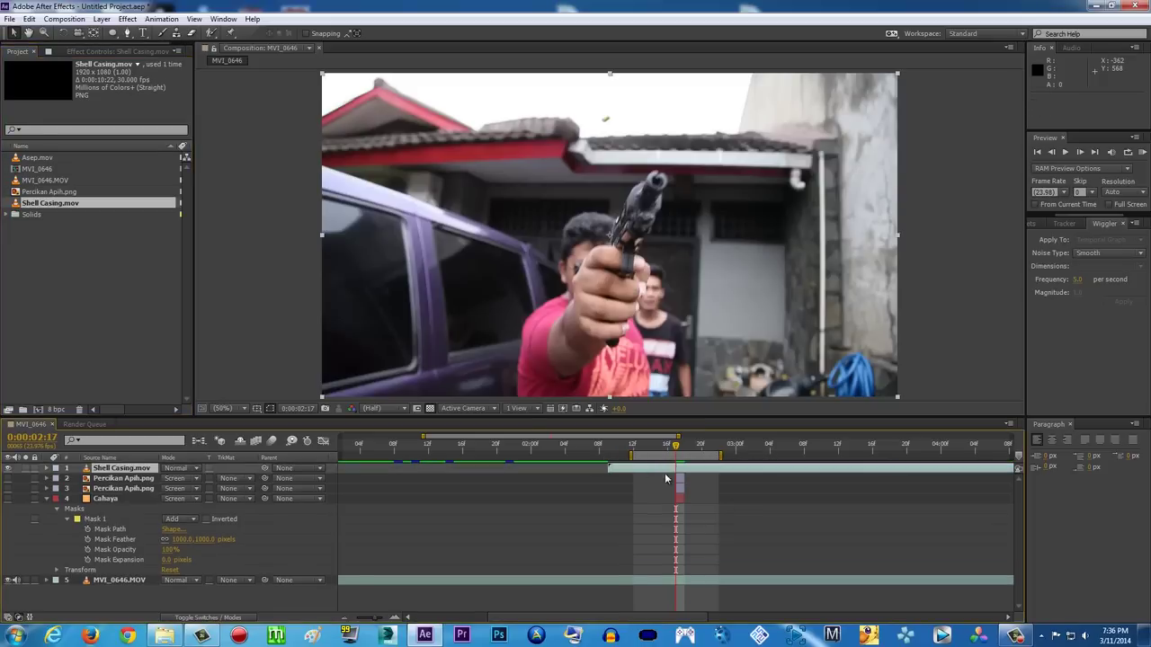
Shift the Shell Casing.mov layer earlier in time and trim its start to 0:00:02:17.
{"action": "left_click_drag", "start_coordinate": [739, 474], "coordinate": [679, 479]}
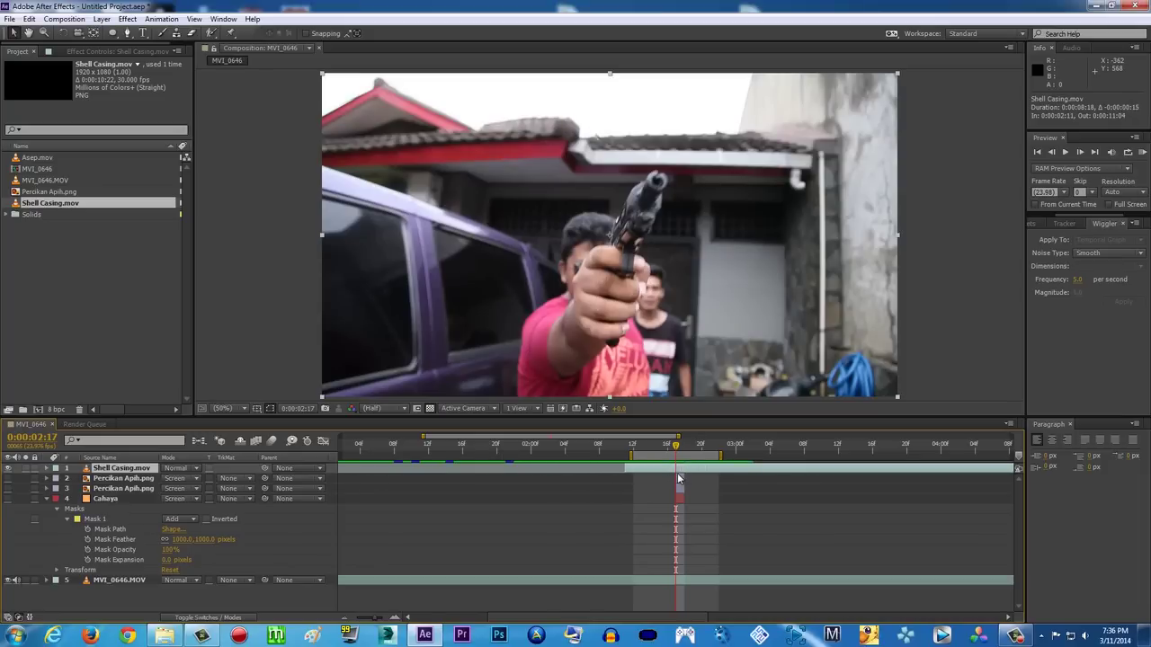
{"action": "left_click_drag", "start_coordinate": [643, 469], "coordinate": [676, 468]}
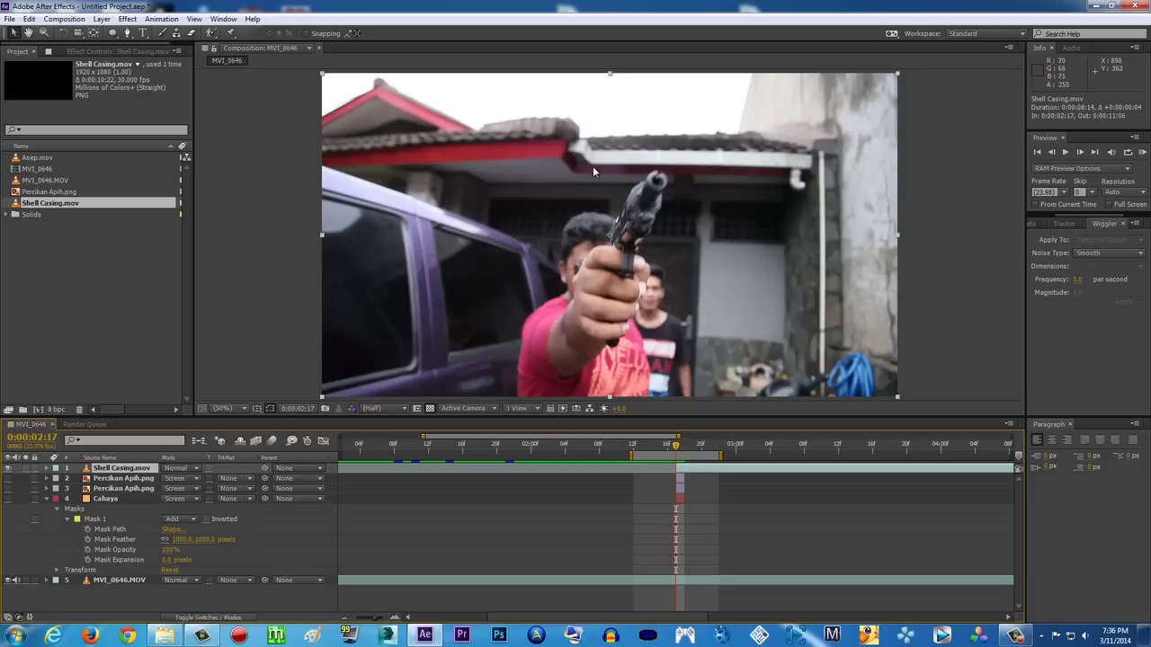
{"action": "left_click_drag", "start_coordinate": [733, 468], "coordinate": [527, 470]}
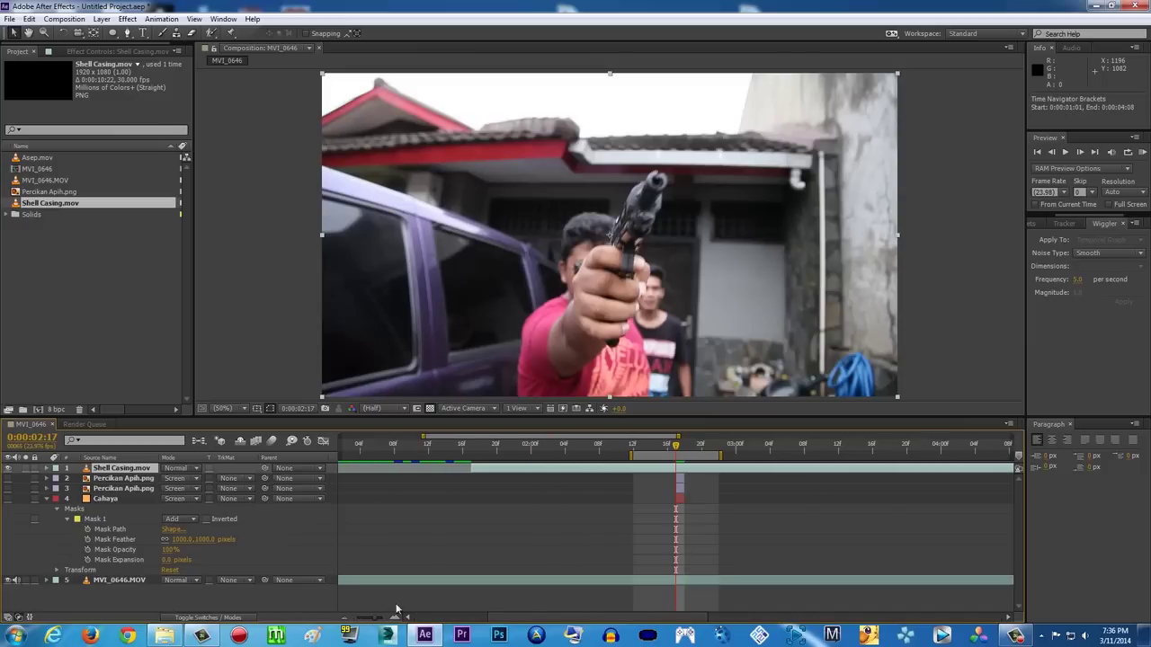
{"action": "left_click_drag", "start_coordinate": [382, 618], "coordinate": [308, 620]}
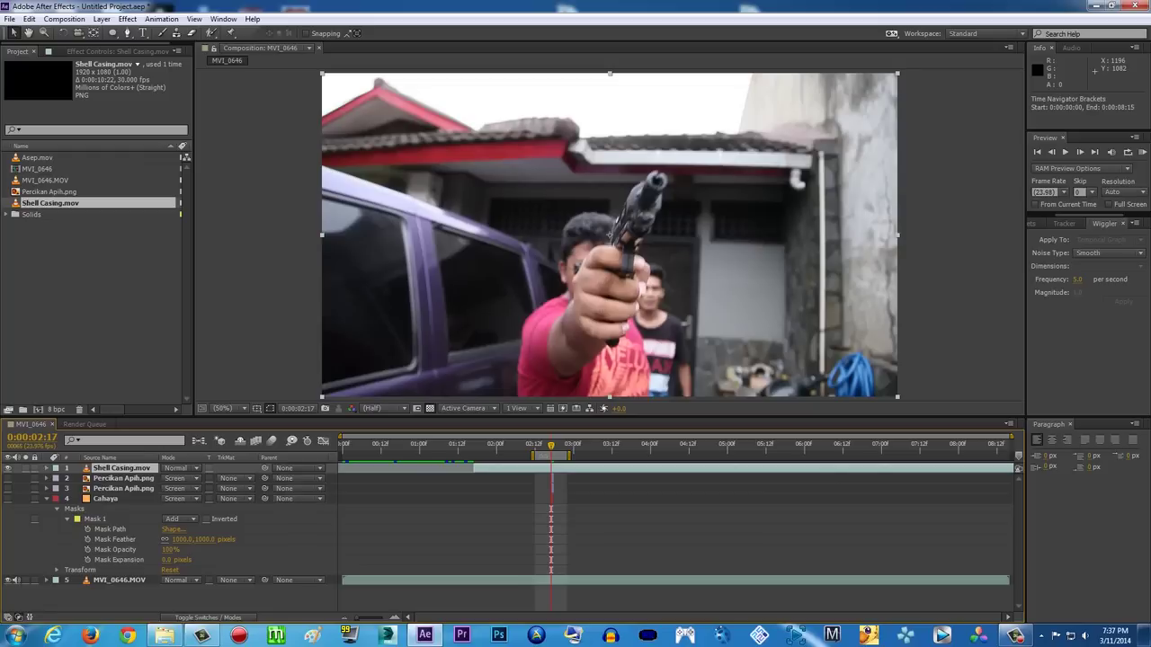
{"action": "left_click_drag", "start_coordinate": [468, 470], "coordinate": [358, 468]}
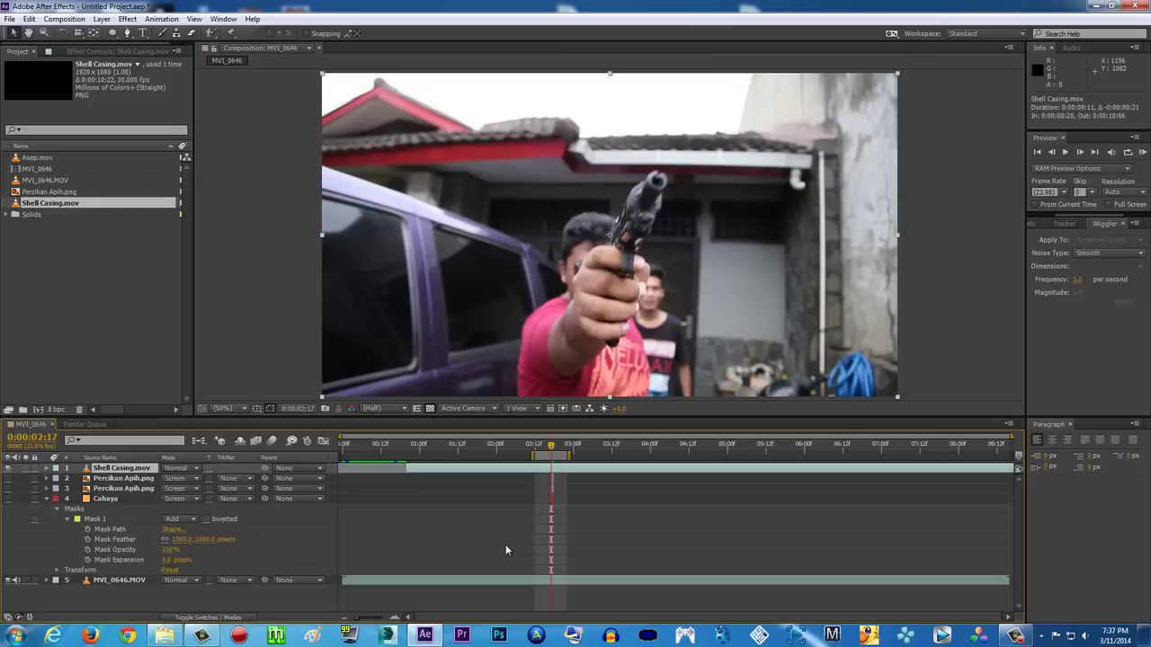
{"action": "key", "text": "alt+["}
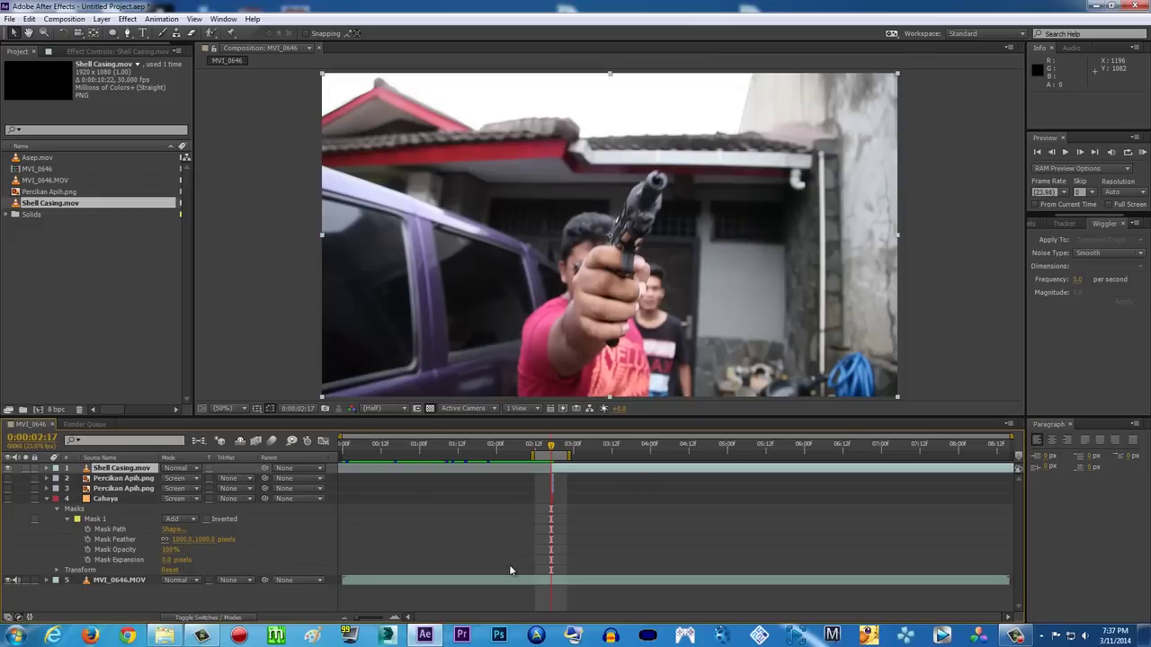
Trim the end of the Shell Casing.mov layer so it lasts a single frame at 0:00:02:17.
{"action": "left_click", "coordinate": [394, 619]}
{"action": "left_click", "coordinate": [394, 618]}
{"action": "left_click", "coordinate": [395, 619]}
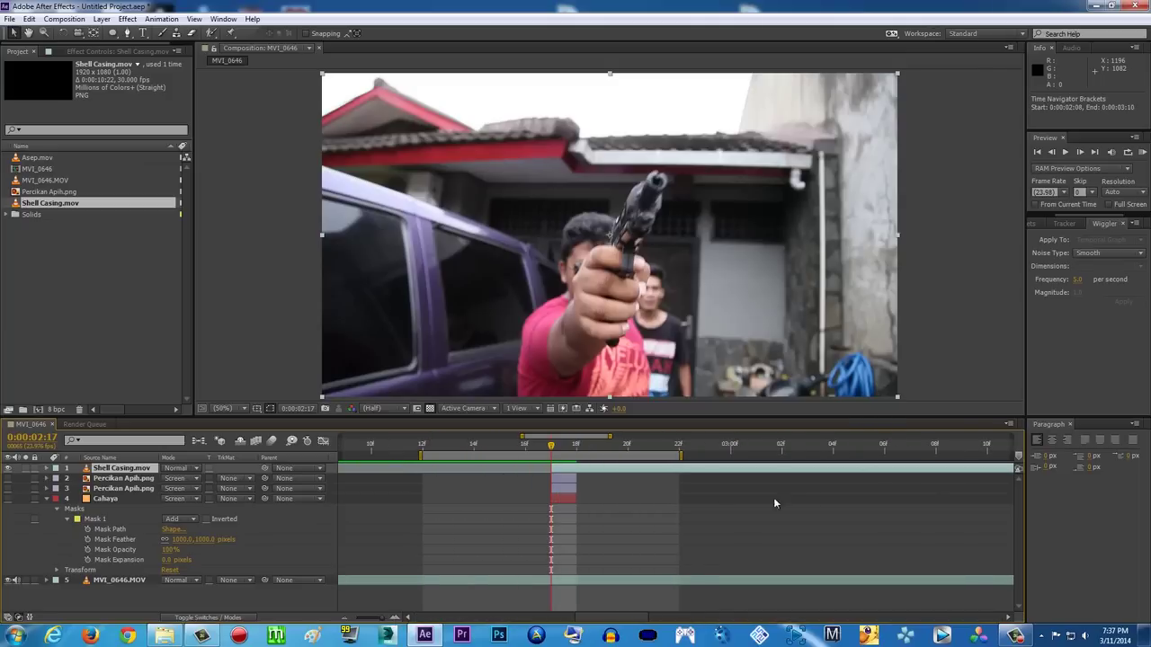
{"action": "left_click", "coordinate": [574, 448]}
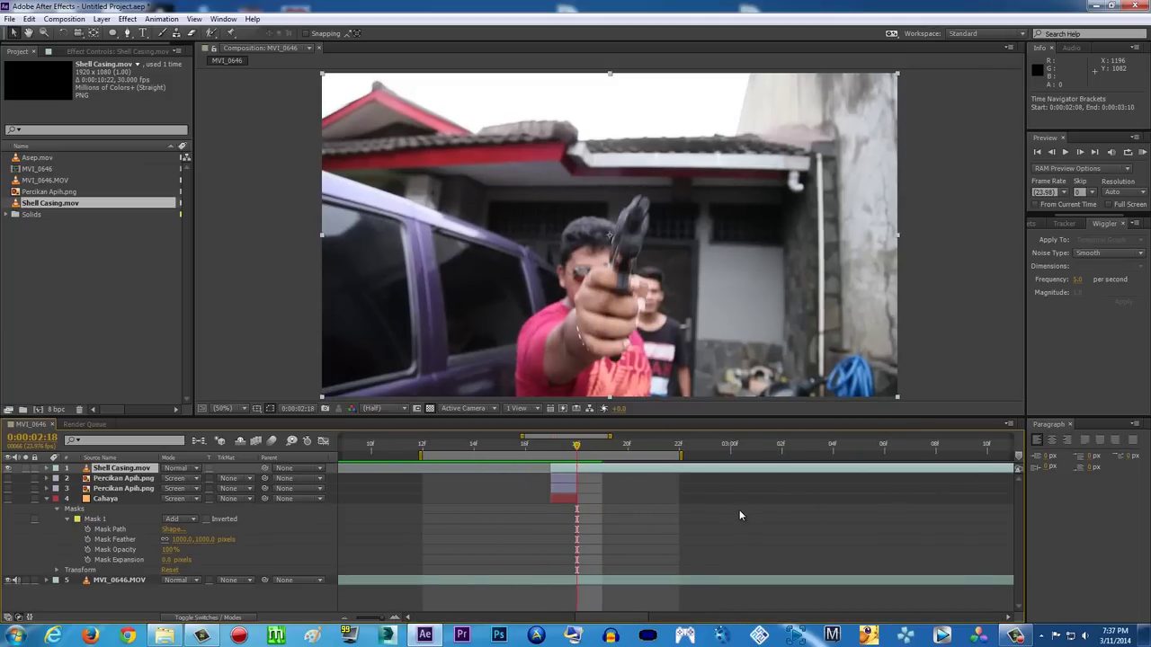
{"action": "key", "text": "alt+]"}
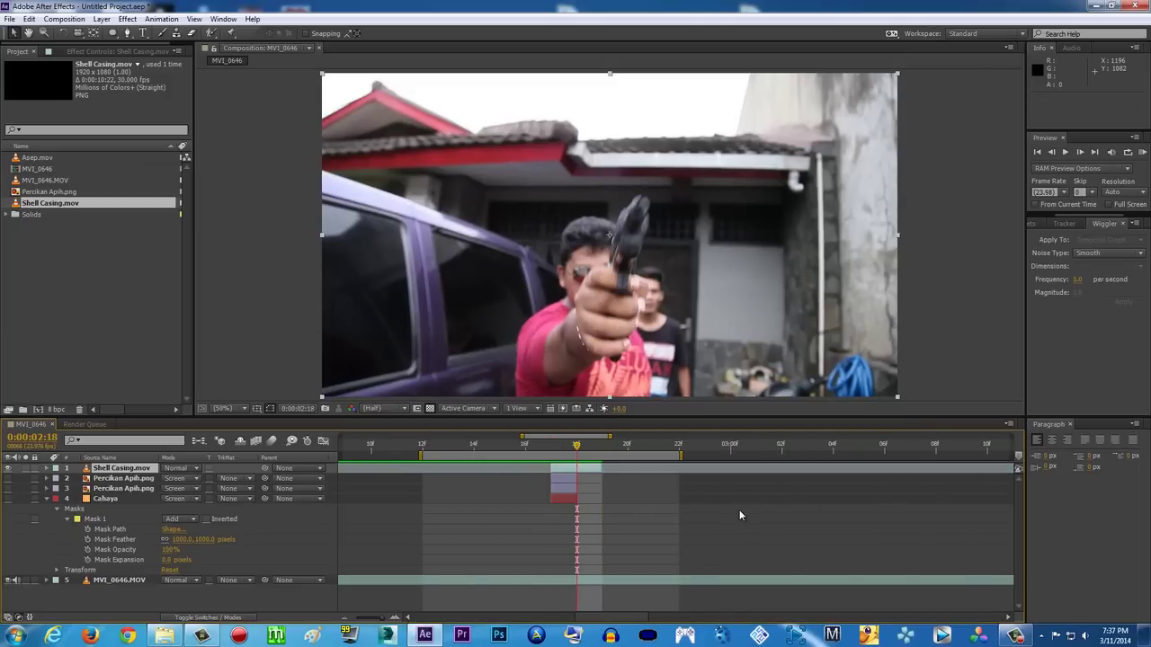
{"action": "left_click_drag", "start_coordinate": [601, 468], "coordinate": [577, 468]}
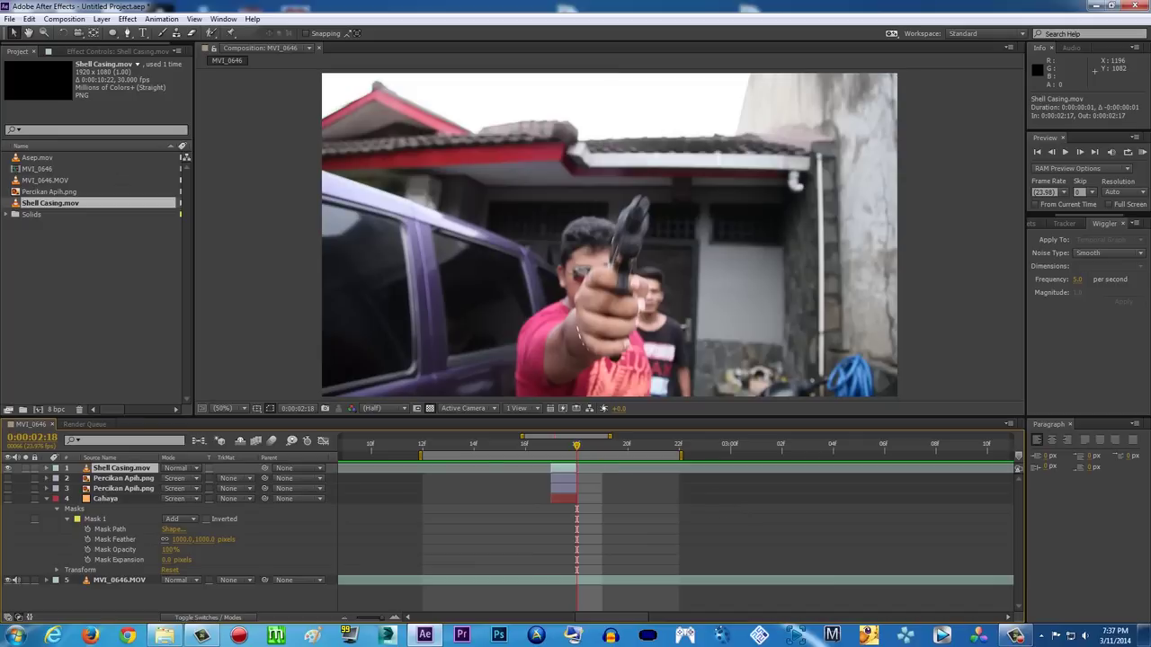
{"action": "left_click", "coordinate": [556, 445]}
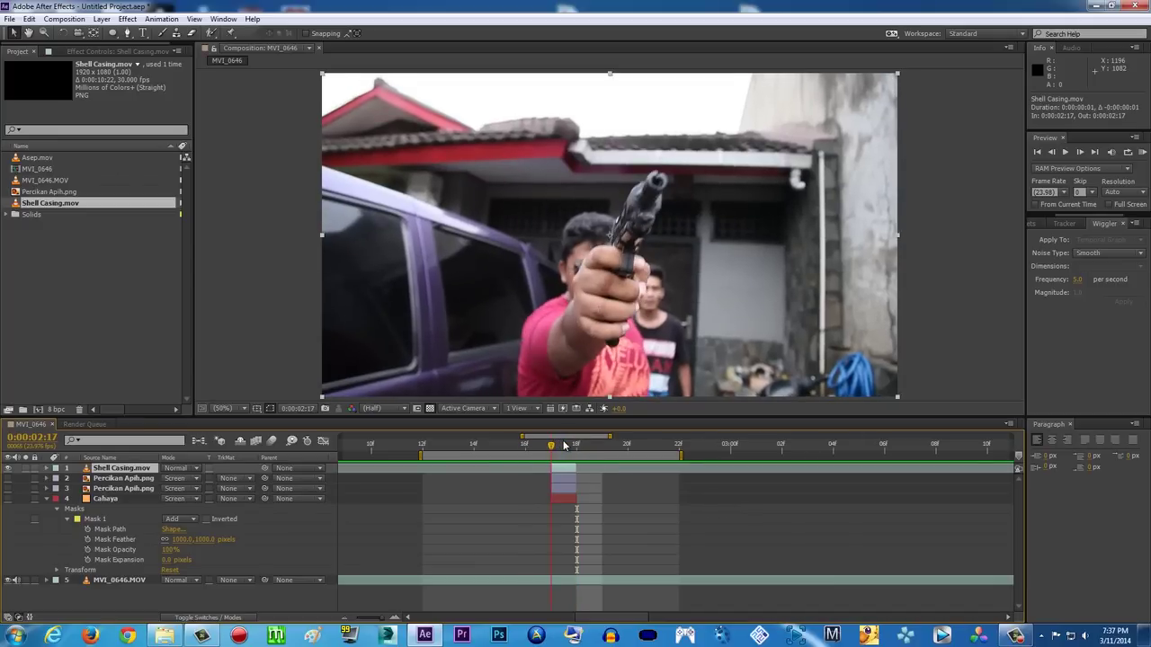
Extend the Shell Casing.mov layer in both directions, from 0:00:02:13 to about 0:00:03:01.
{"action": "left_click_drag", "start_coordinate": [552, 468], "coordinate": [448, 468]}
{"action": "left_click_drag", "start_coordinate": [576, 467], "coordinate": [754, 463]}
{"action": "mouse_move", "coordinate": [542, 455]}
{"action": "left_mouse_down"}
{"action": "mouse_move", "coordinate": [475, 452]}
{"action": "mouse_move", "coordinate": [559, 451]}
{"action": "mouse_move", "coordinate": [469, 446]}
{"action": "mouse_move", "coordinate": [548, 448]}
{"action": "left_mouse_up"}
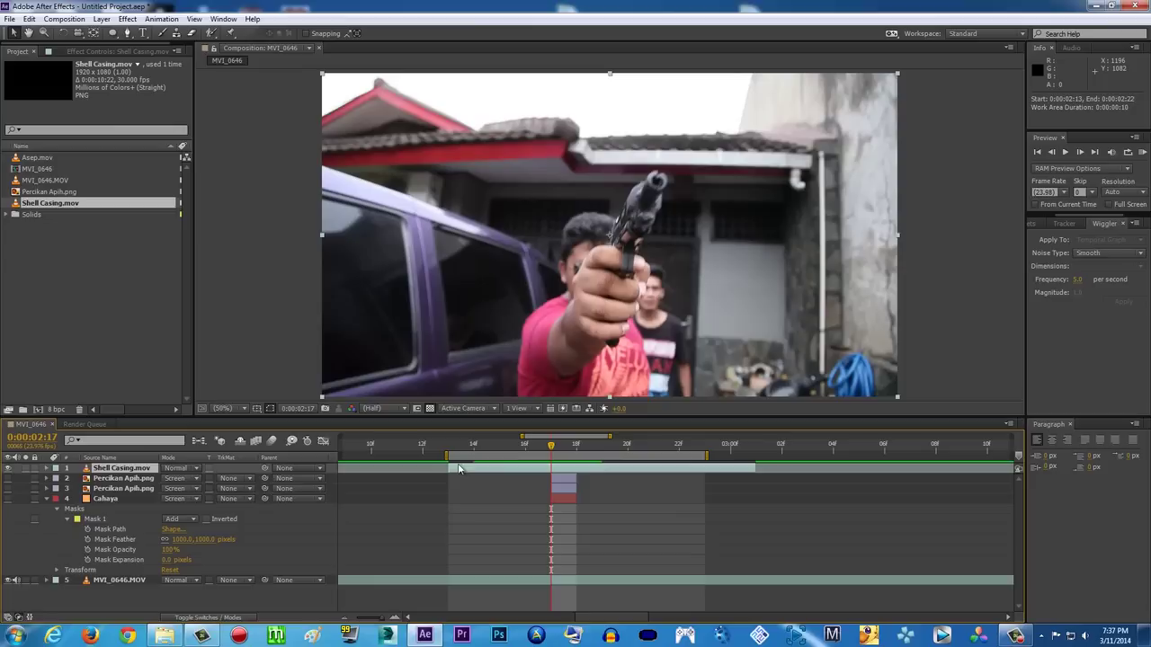
Widen the work area so it spans from about 0:00:00:10 to about 0:00:06:13.
{"action": "left_click_drag", "start_coordinate": [382, 619], "coordinate": [349, 620]}
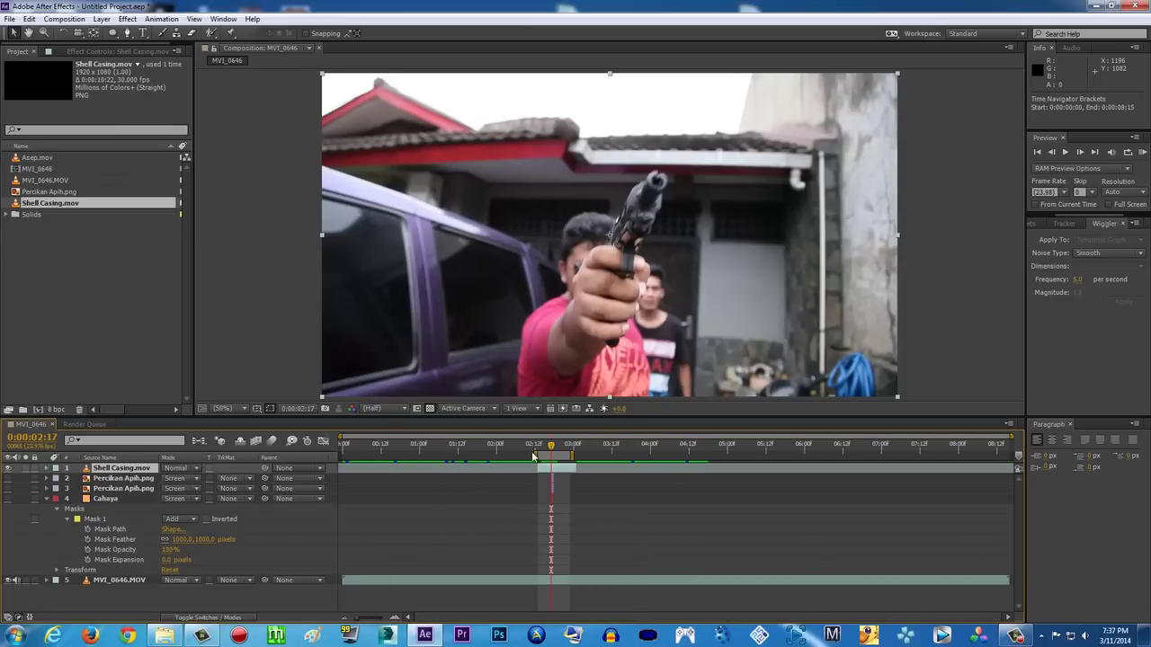
{"action": "left_click_drag", "start_coordinate": [534, 454], "coordinate": [375, 455]}
{"action": "left_click", "coordinate": [576, 447]}
{"action": "left_click_drag", "start_coordinate": [572, 455], "coordinate": [846, 455]}
Reposition and trim the Shell Casing.mov layer so it runs from 0:00:02:17 to 0:00:03:16.
{"action": "left_click_drag", "start_coordinate": [540, 468], "coordinate": [467, 454]}
{"action": "left_click_drag", "start_coordinate": [390, 469], "coordinate": [628, 469]}
{"action": "left_click", "coordinate": [551, 447]}
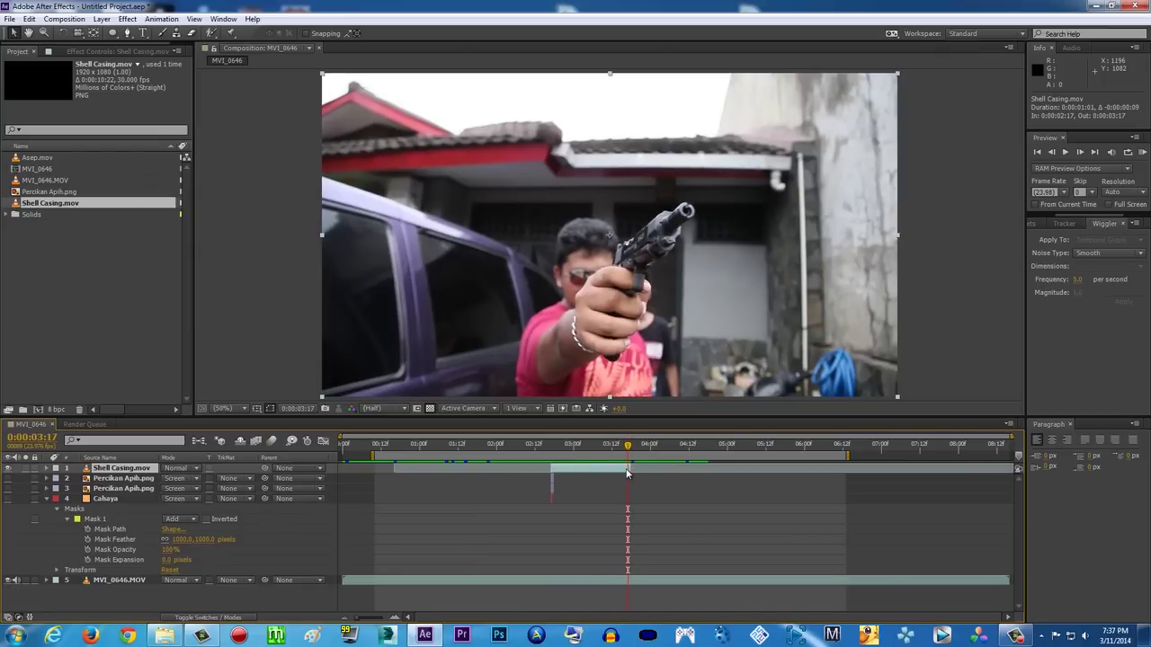
{"action": "left_click", "coordinate": [552, 450]}
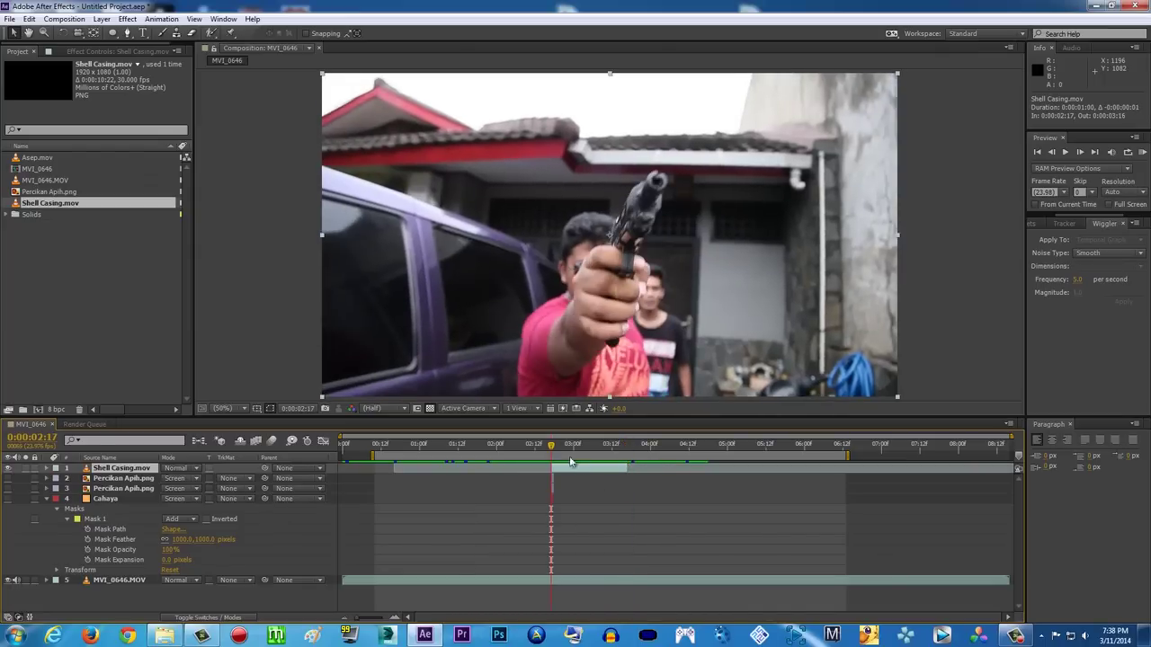
Shift the Shell Casing.mov layer three frames earlier, with its in point at 0:00:02:17 and out point at 0:00:03:13.
{"action": "left_click", "coordinate": [396, 617]}
{"action": "left_click", "coordinate": [395, 618]}
{"action": "left_click", "coordinate": [395, 618]}
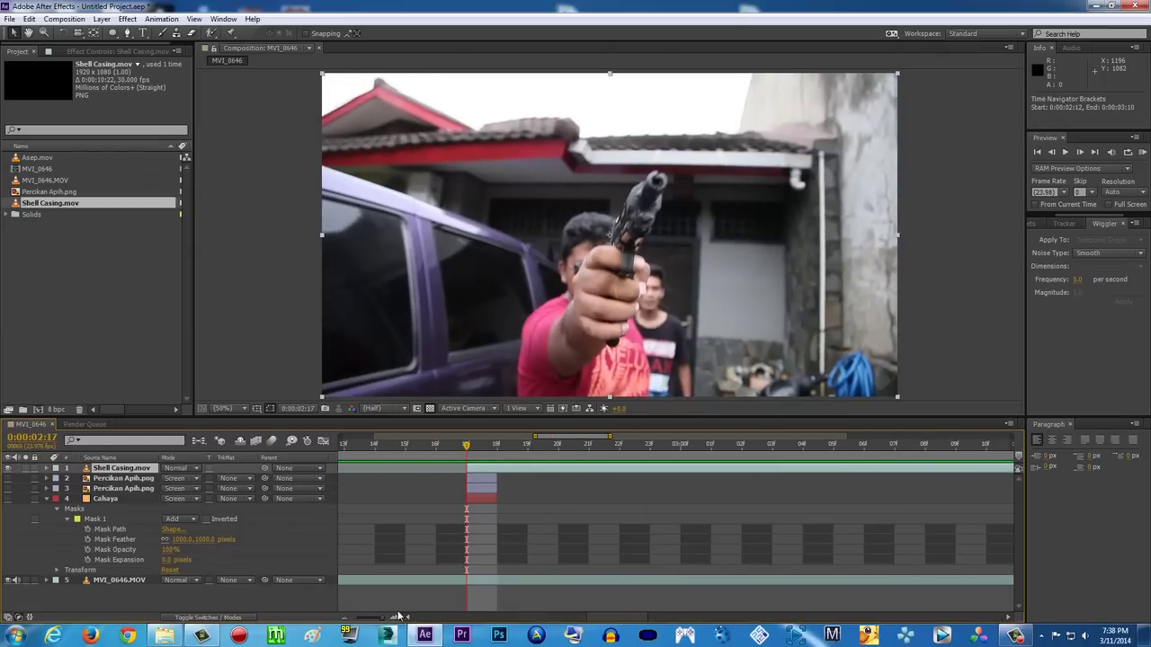
{"action": "left_click_drag", "start_coordinate": [382, 618], "coordinate": [356, 618]}
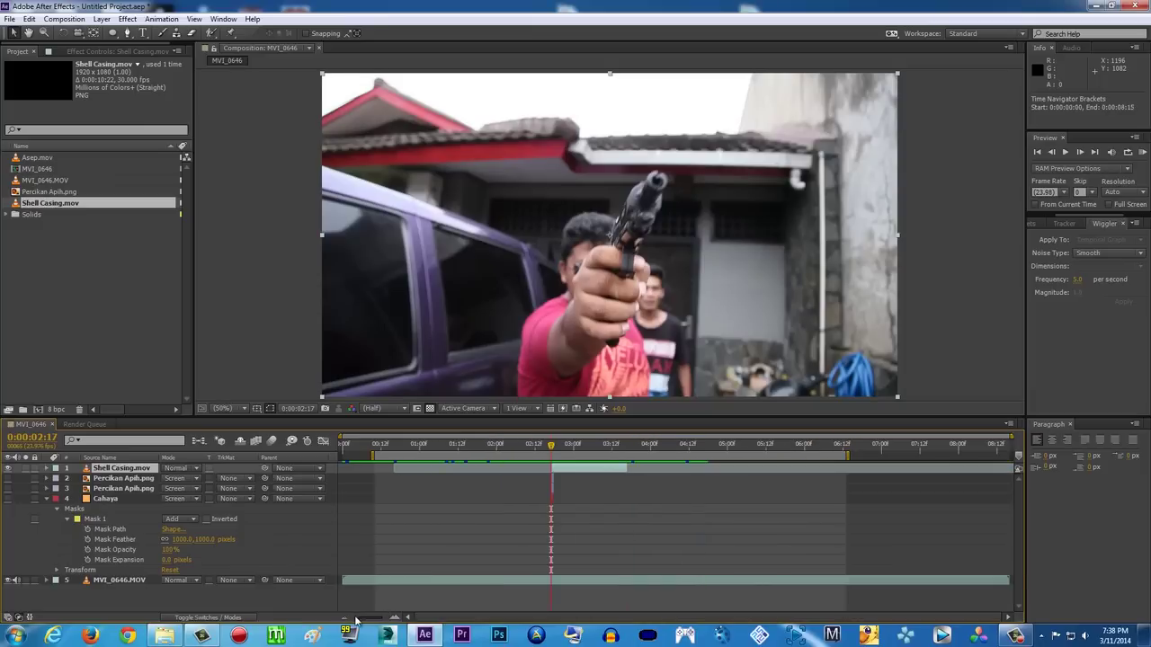
{"action": "left_click_drag", "start_coordinate": [553, 449], "coordinate": [565, 473]}
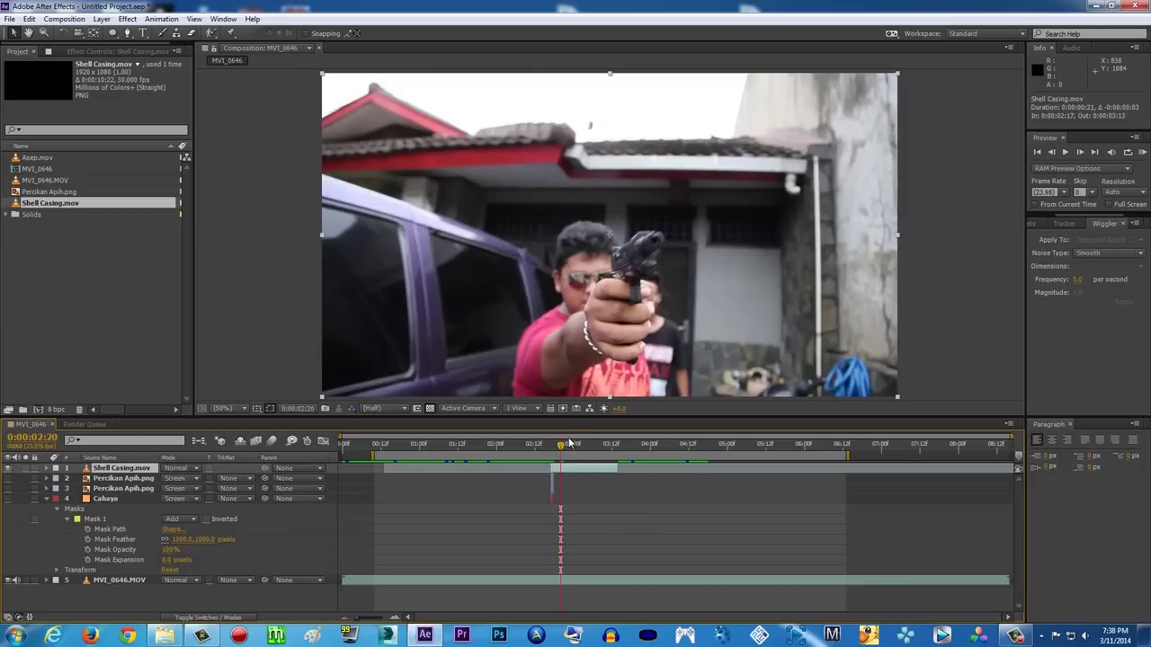
Enlarge the Shell Casing.mov layer beyond the frame width, lower it to about 1006, 878, and check the casing at 0:00:03:04.
{"action": "left_click_drag", "start_coordinate": [555, 450], "coordinate": [551, 453]}
{"action": "left_click_drag", "start_coordinate": [680, 236], "coordinate": [704, 292]}
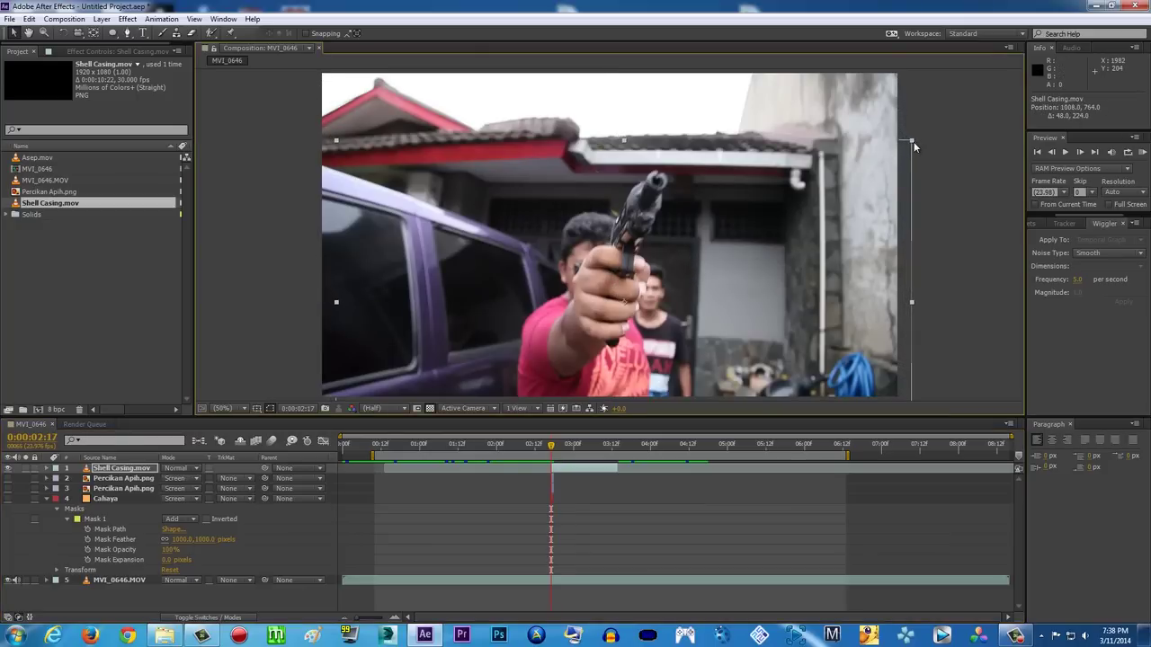
{"action": "left_click_drag", "start_coordinate": [913, 142], "coordinate": [1016, 74]}
{"action": "left_click_drag", "start_coordinate": [881, 221], "coordinate": [880, 256]}
{"action": "left_click_drag", "start_coordinate": [550, 446], "coordinate": [585, 454]}
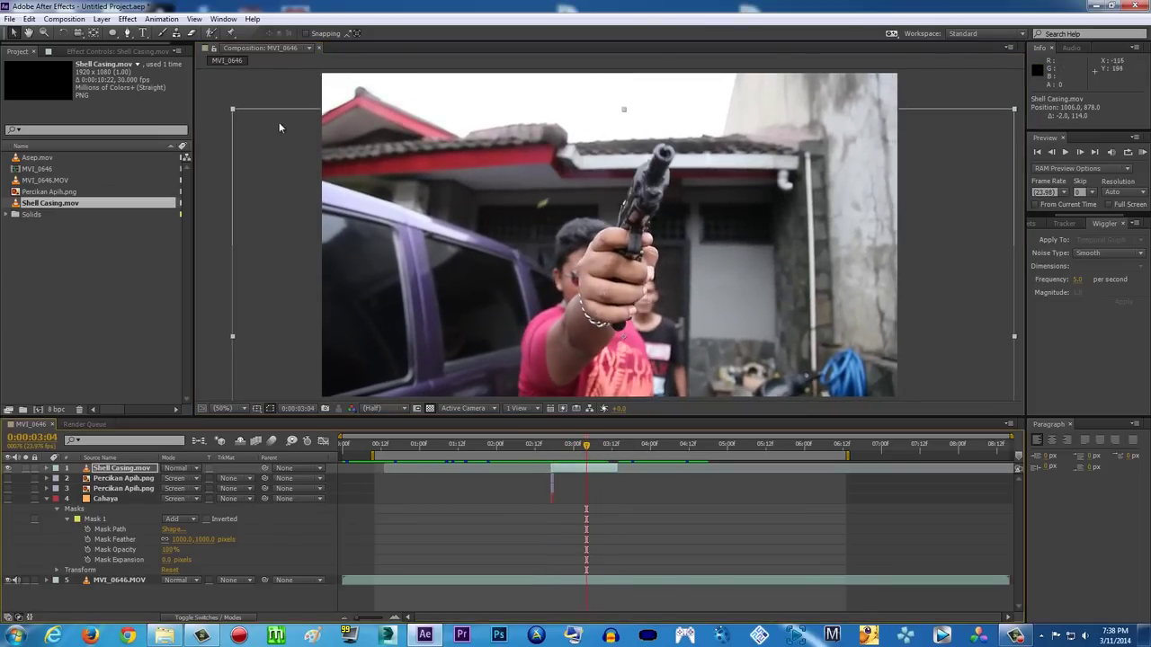
{"action": "left_click", "coordinate": [138, 468]}
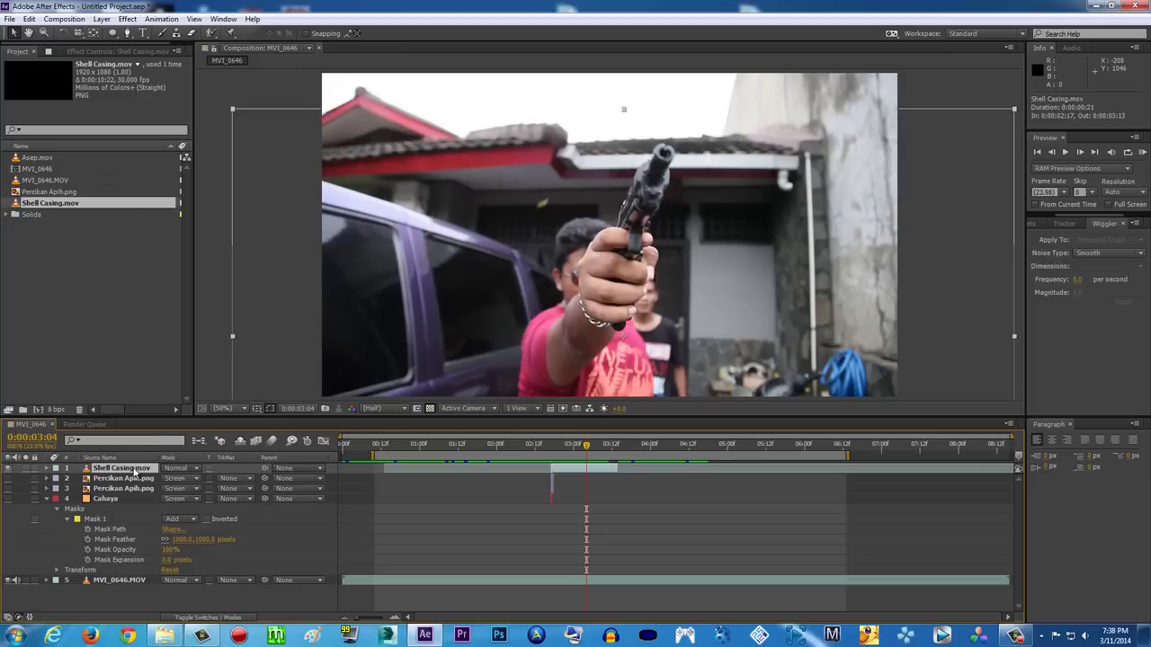
Apply a Hue/Saturation effect to the Shell Casing.mov layer and lower its Master Saturation to about -79.
{"action": "left_click", "coordinate": [127, 19]}
{"action": "mouse_move", "coordinate": [193, 142]}
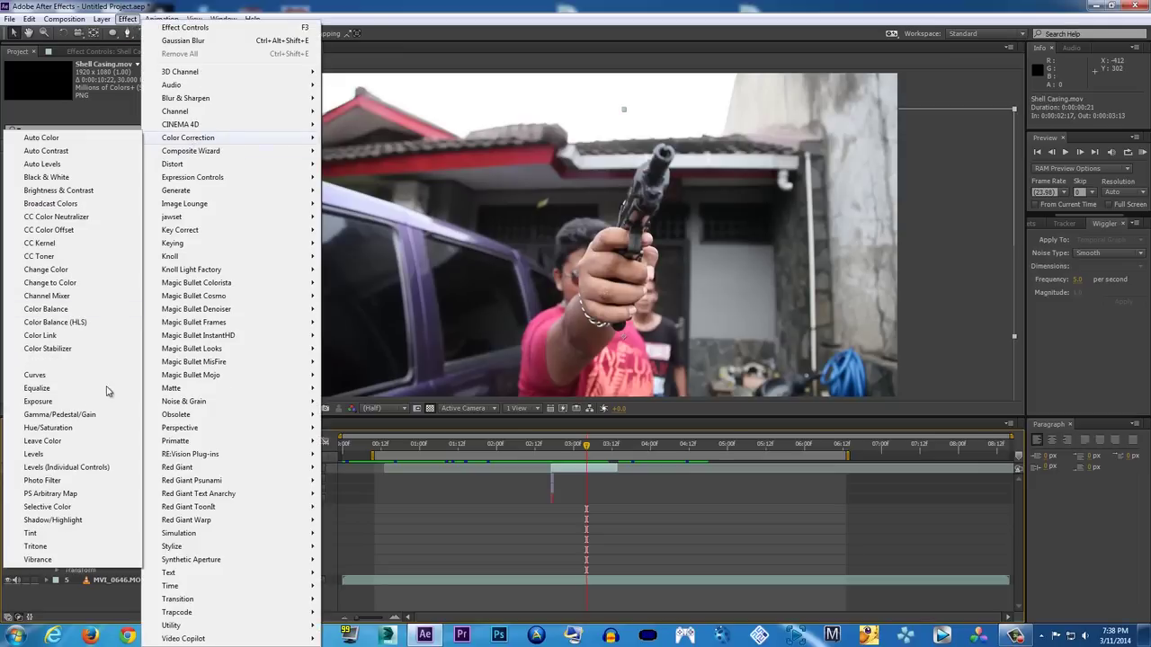
{"action": "left_click", "coordinate": [81, 429]}
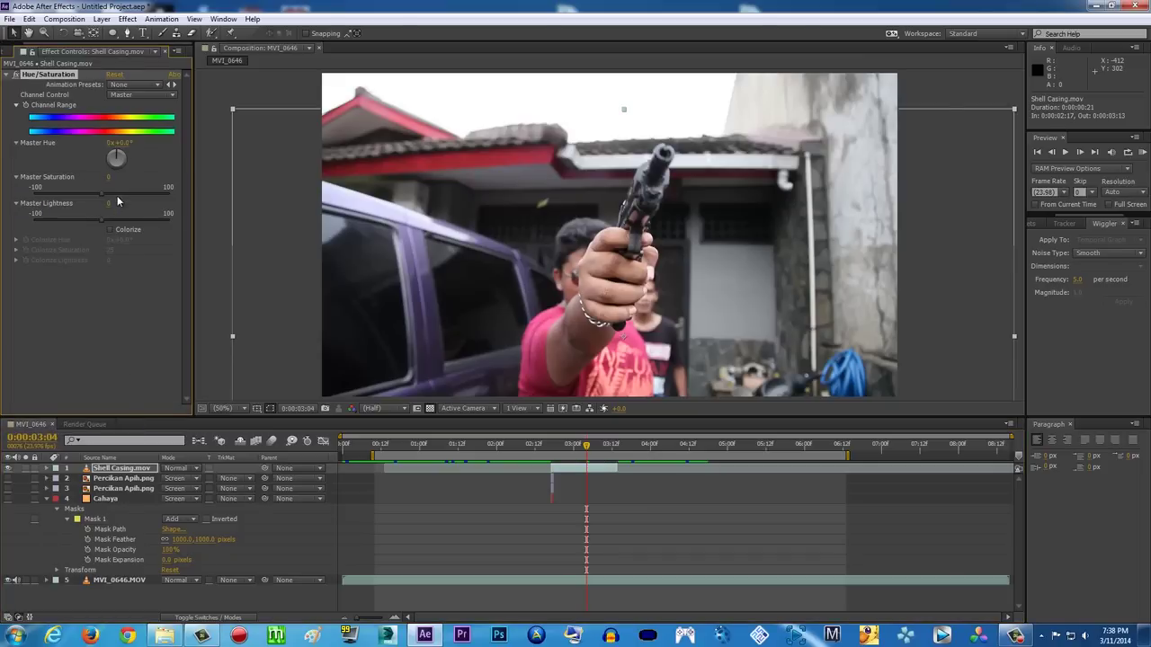
{"action": "left_click_drag", "start_coordinate": [102, 198], "coordinate": [64, 199]}
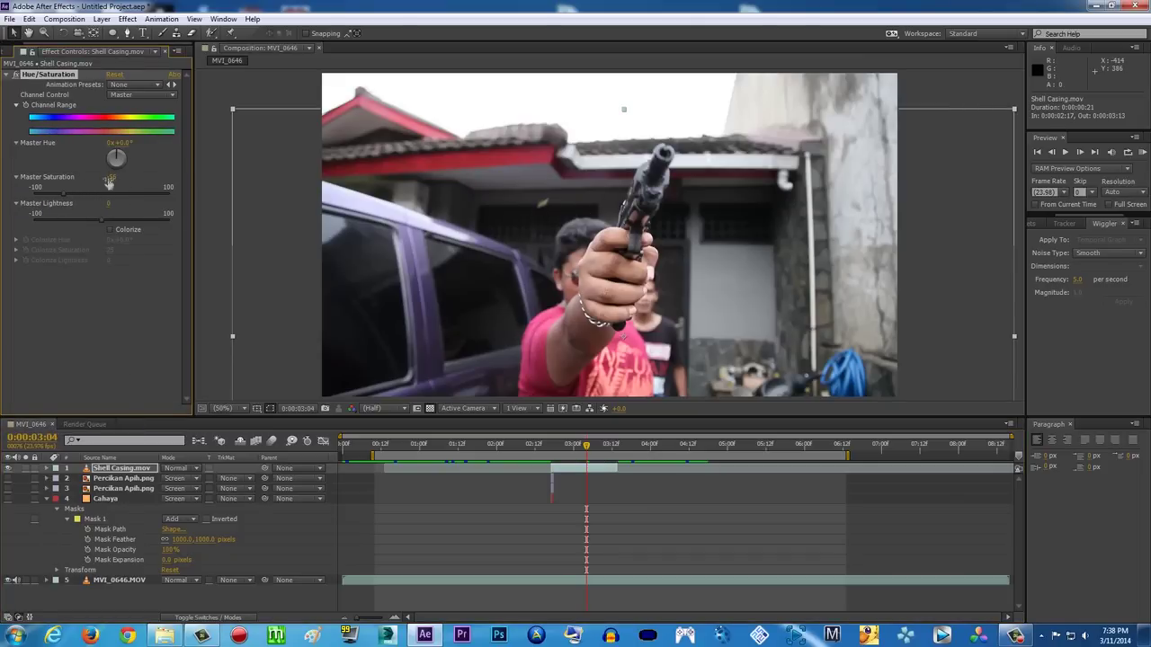
{"action": "left_click_drag", "start_coordinate": [64, 197], "coordinate": [48, 194]}
{"action": "left_click", "coordinate": [212, 191]}
Narrow the work area to run from 0:00:02:13 to 0:00:03:08 and RAM preview the ejected shell casing.
{"action": "left_click", "coordinate": [1141, 153]}
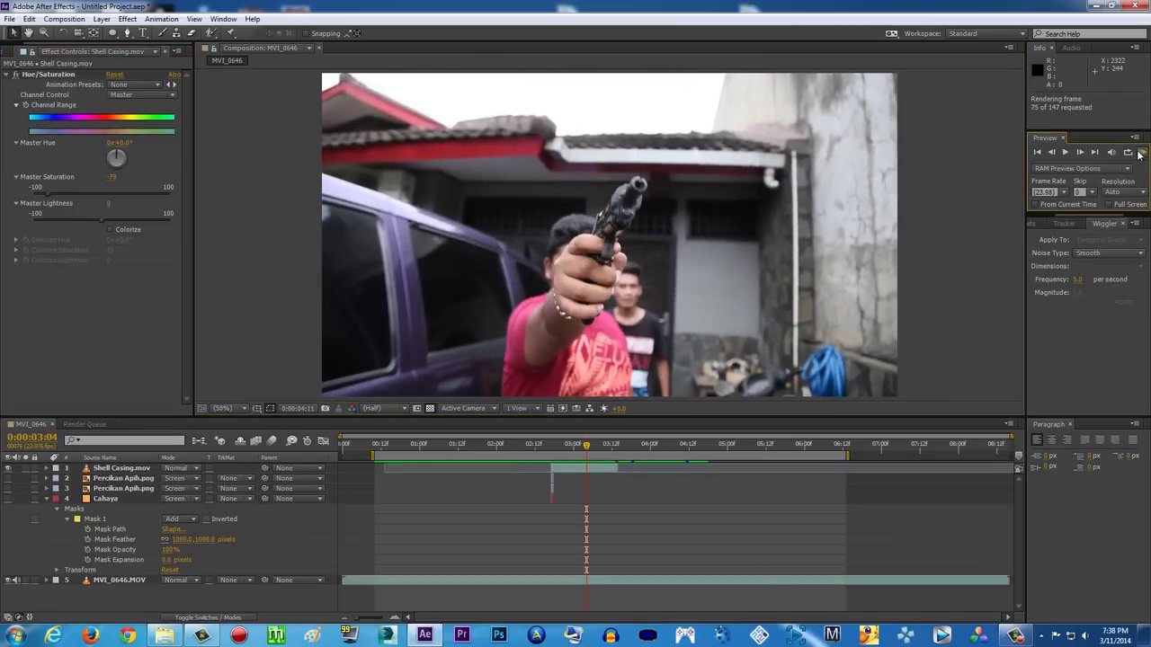
{"action": "left_click", "coordinate": [1141, 153]}
{"action": "key", "text": "space"}
{"action": "left_click", "coordinate": [537, 447]}
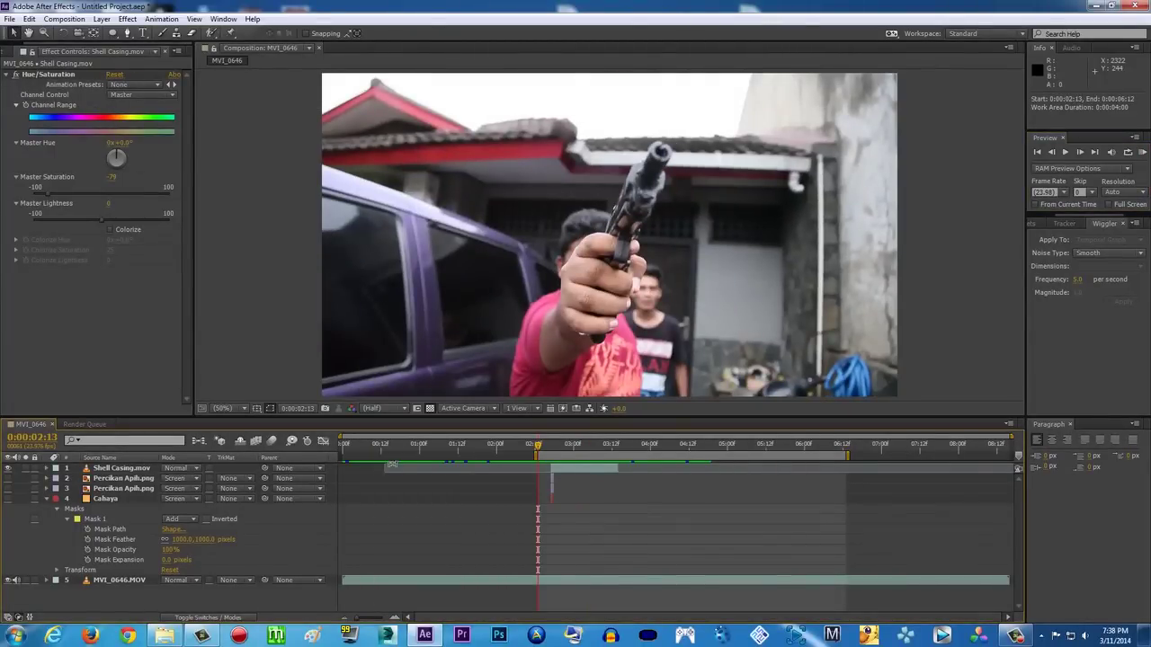
{"action": "left_click", "coordinate": [1142, 153]}
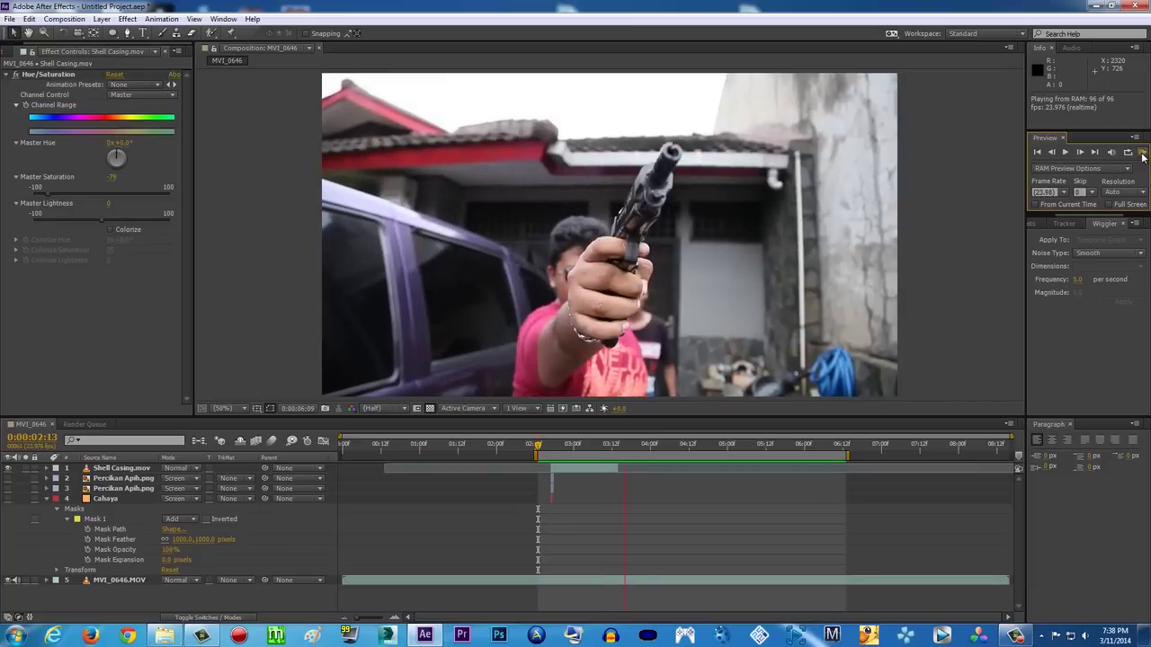
{"action": "left_click_drag", "start_coordinate": [539, 447], "coordinate": [600, 447]}
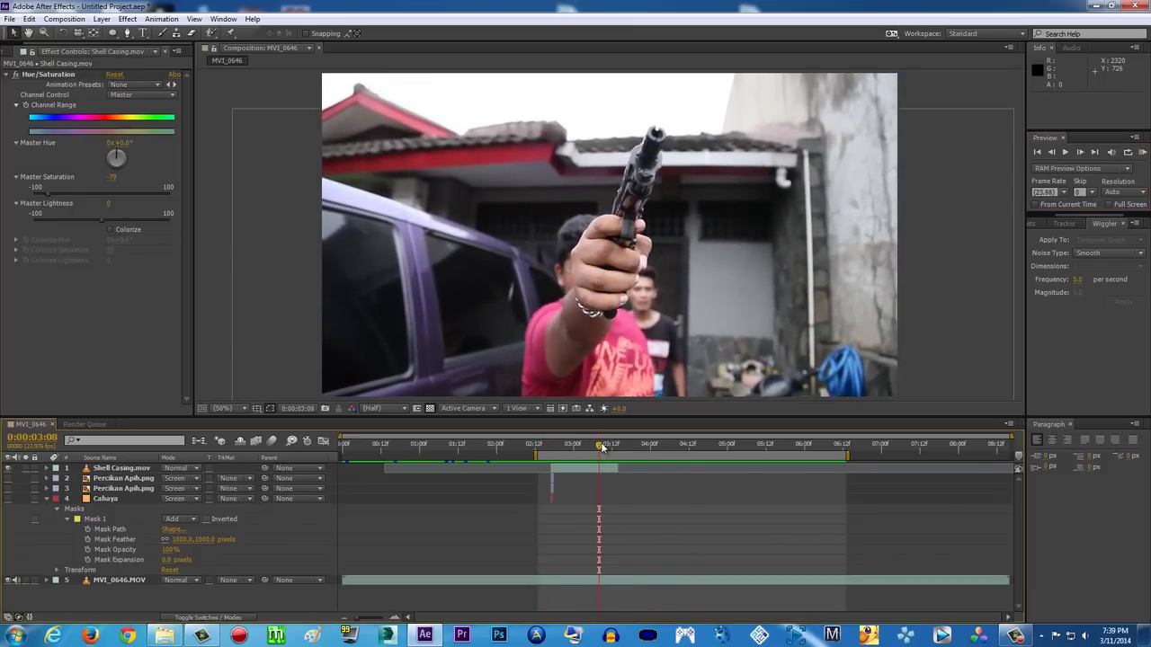
{"action": "key", "text": "n"}
{"action": "left_click", "coordinate": [1142, 152]}
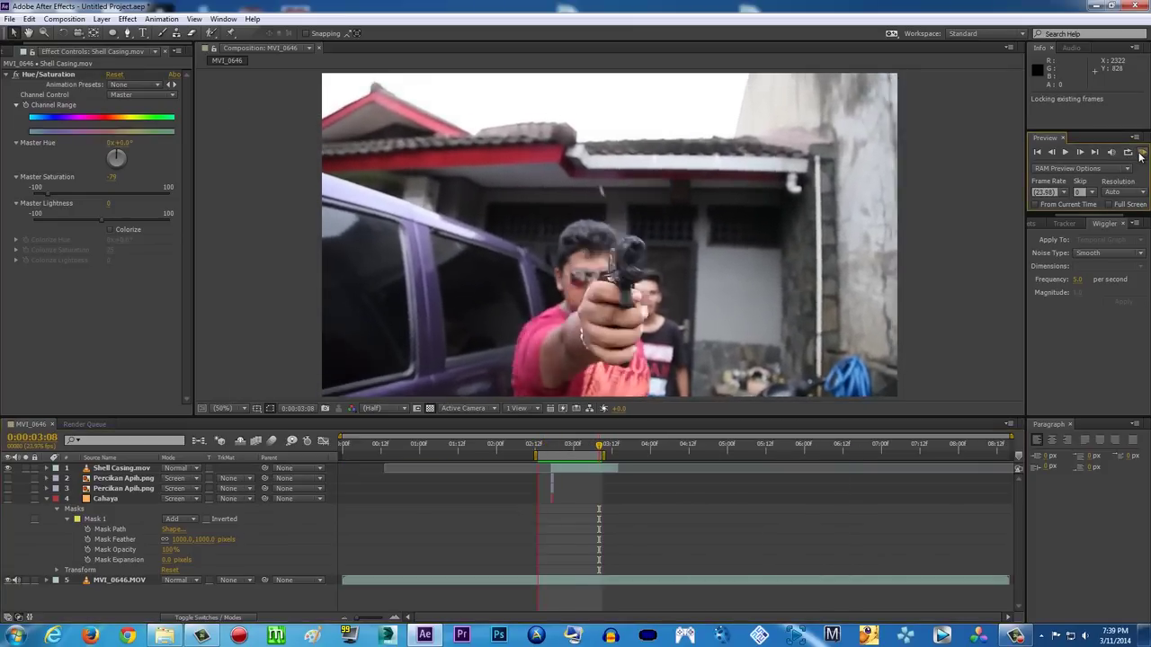
{"action": "key", "text": "space"}
Make both Percikan Apih.png layers and the Cahaya layer visible again and RAM preview the combined shot.
{"action": "left_click", "coordinate": [7, 479]}
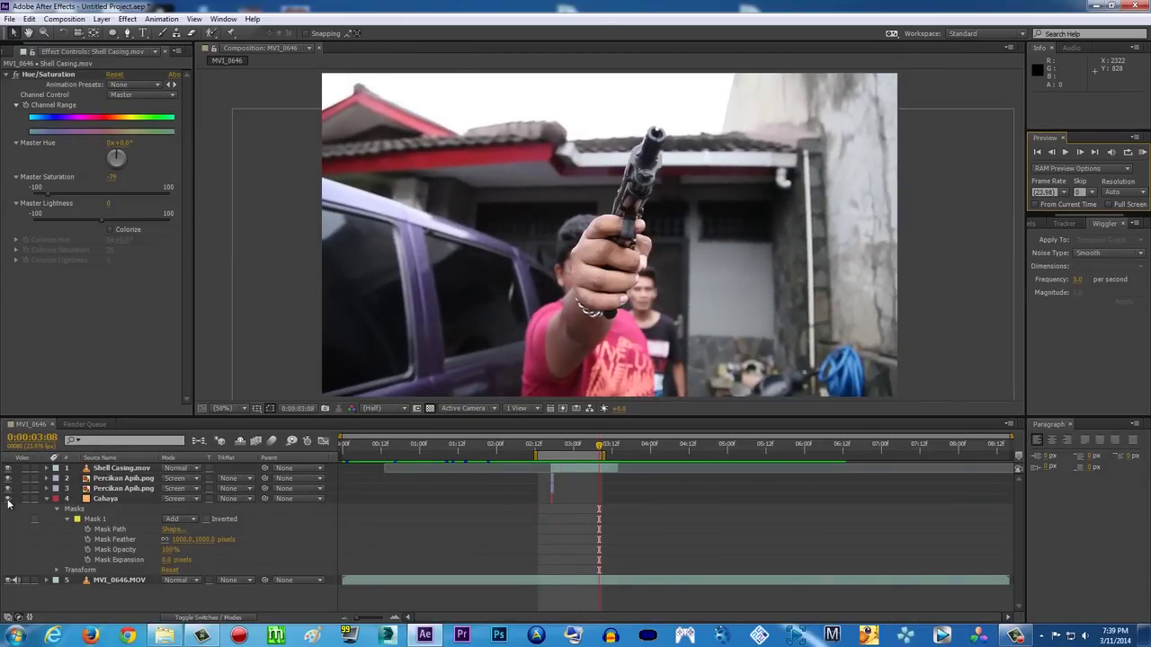
{"action": "left_click", "coordinate": [1141, 153]}
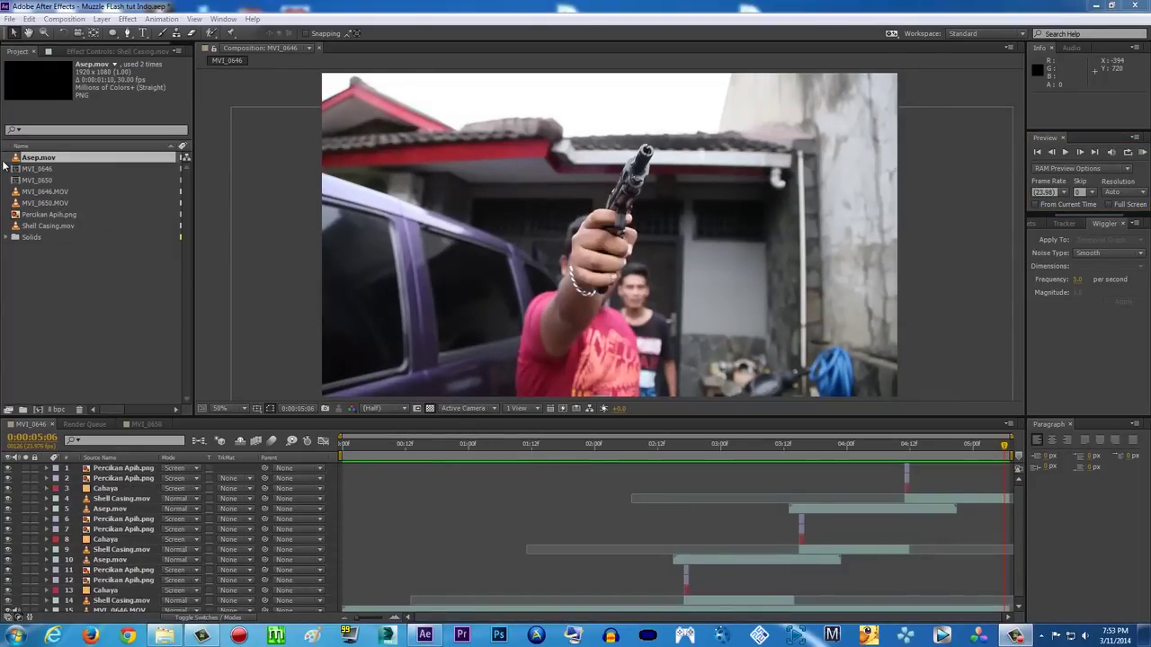
Add Asep.mov as layer 4 above Shell Casing.mov, enlarge it to about 128, 147%, and set its in point at 0:00:04:09.
{"action": "left_click_drag", "start_coordinate": [15, 158], "coordinate": [885, 498]}
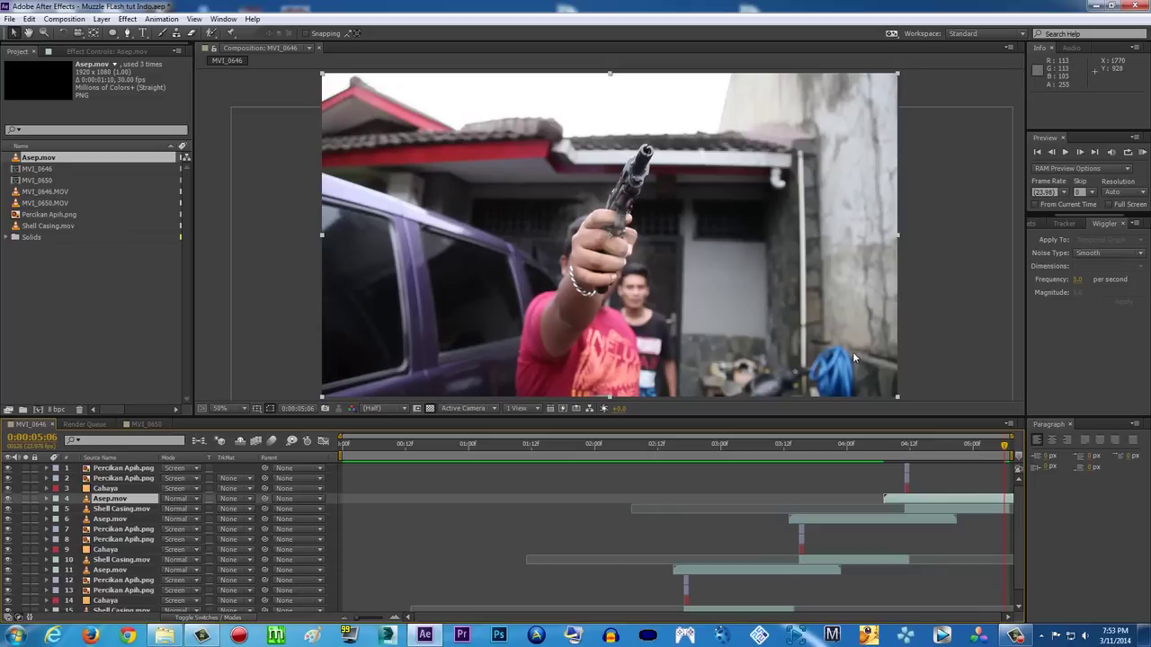
{"action": "left_click_drag", "start_coordinate": [897, 397], "coordinate": [978, 474]}
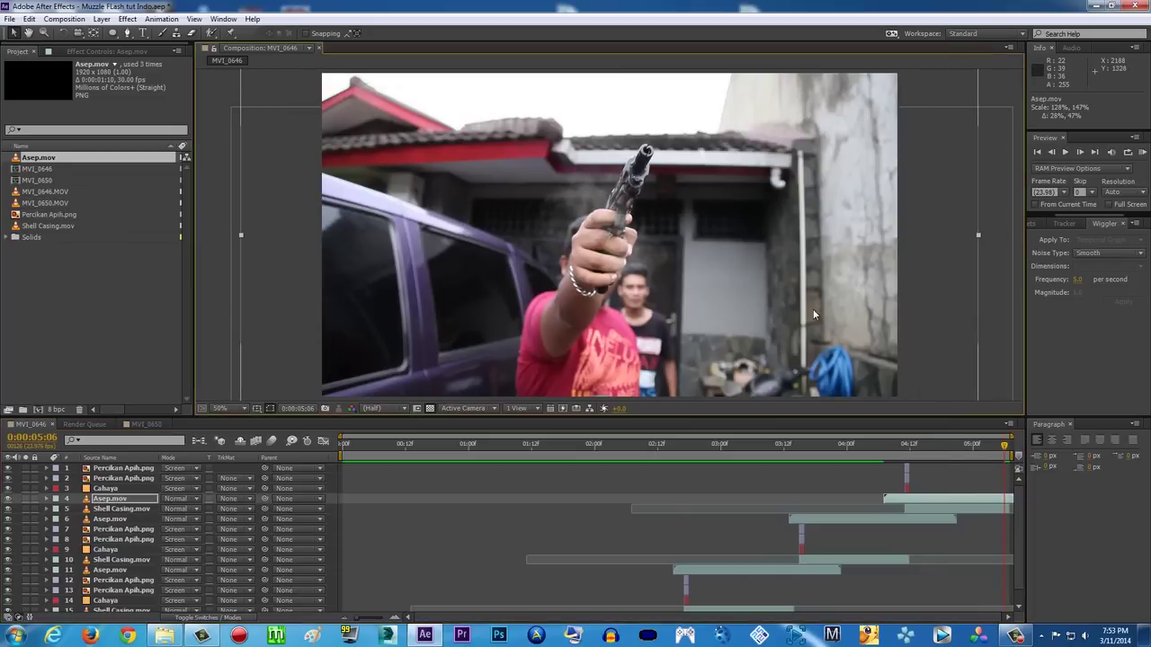
{"action": "left_click", "coordinate": [906, 455]}
{"action": "left_click_drag", "start_coordinate": [917, 500], "coordinate": [926, 500]}
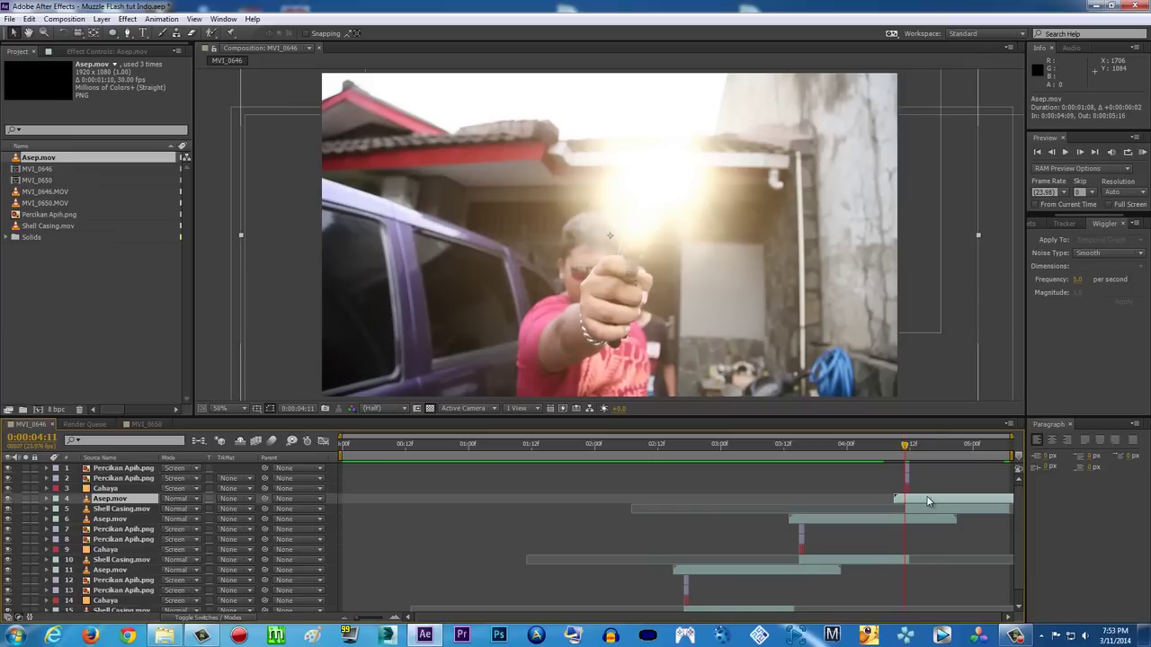
Scale the new Asep.mov layer to 200.1, 250.1% and place it near the gun muzzle at about 1166, 416.
{"action": "left_click_drag", "start_coordinate": [667, 255], "coordinate": [536, 205]}
{"action": "left_click_drag", "start_coordinate": [785, 358], "coordinate": [780, 310]}
{"action": "left_click_drag", "start_coordinate": [841, 387], "coordinate": [913, 445]}
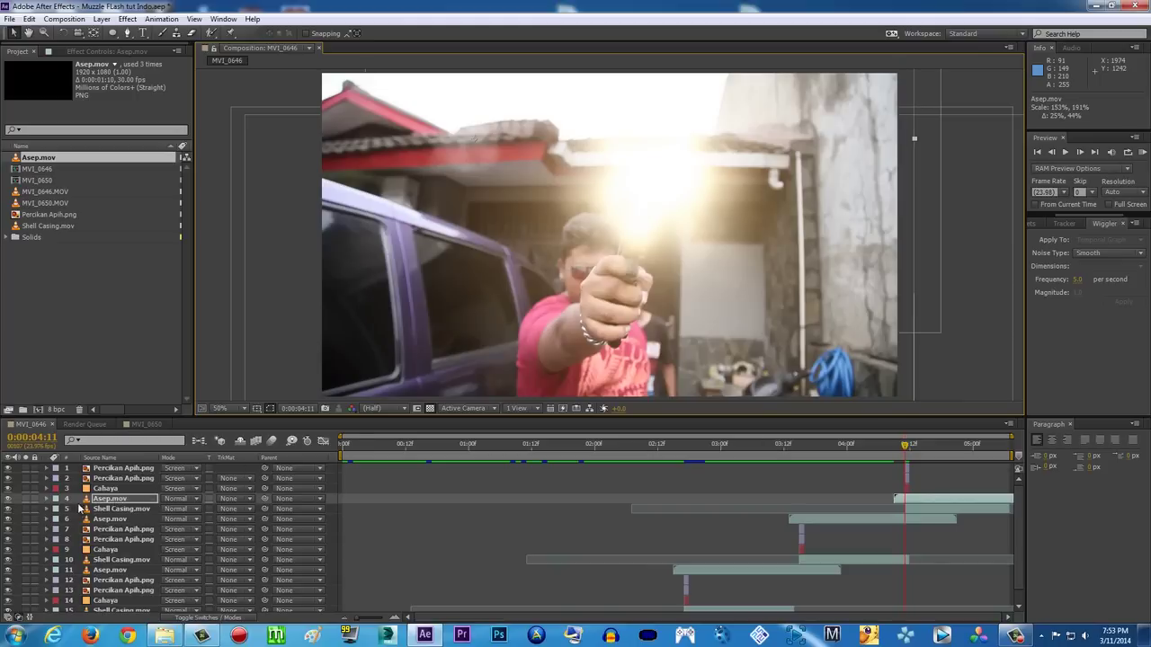
{"action": "left_click", "coordinate": [48, 499]}
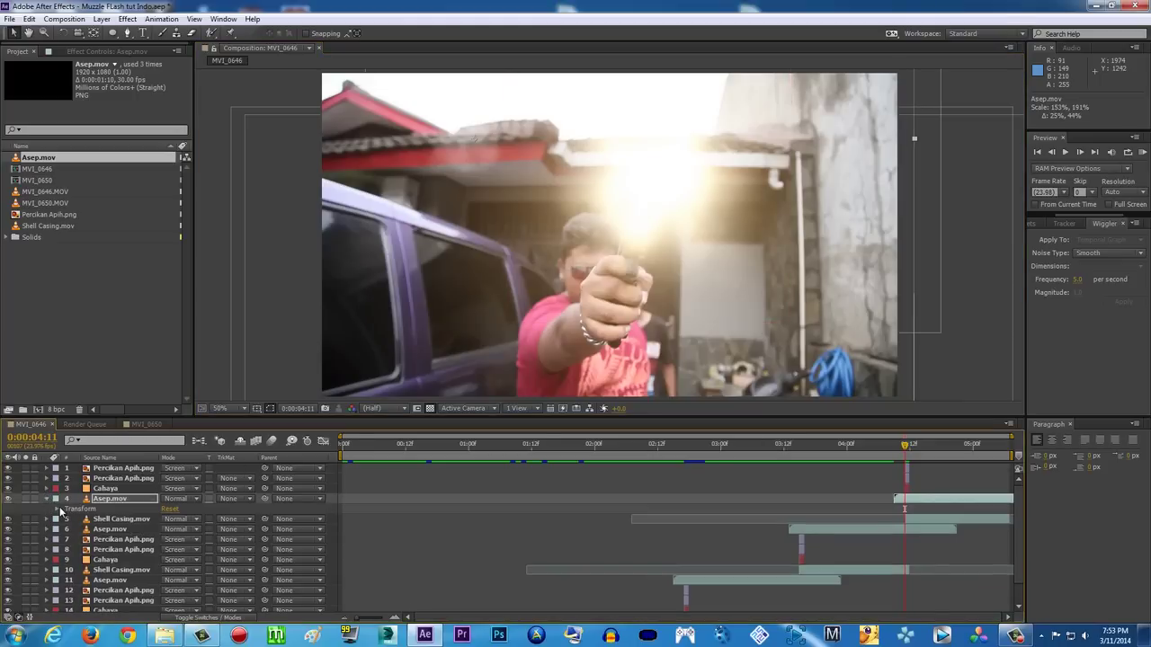
{"action": "left_click", "coordinate": [56, 509]}
{"action": "left_click_drag", "start_coordinate": [205, 541], "coordinate": [238, 541]}
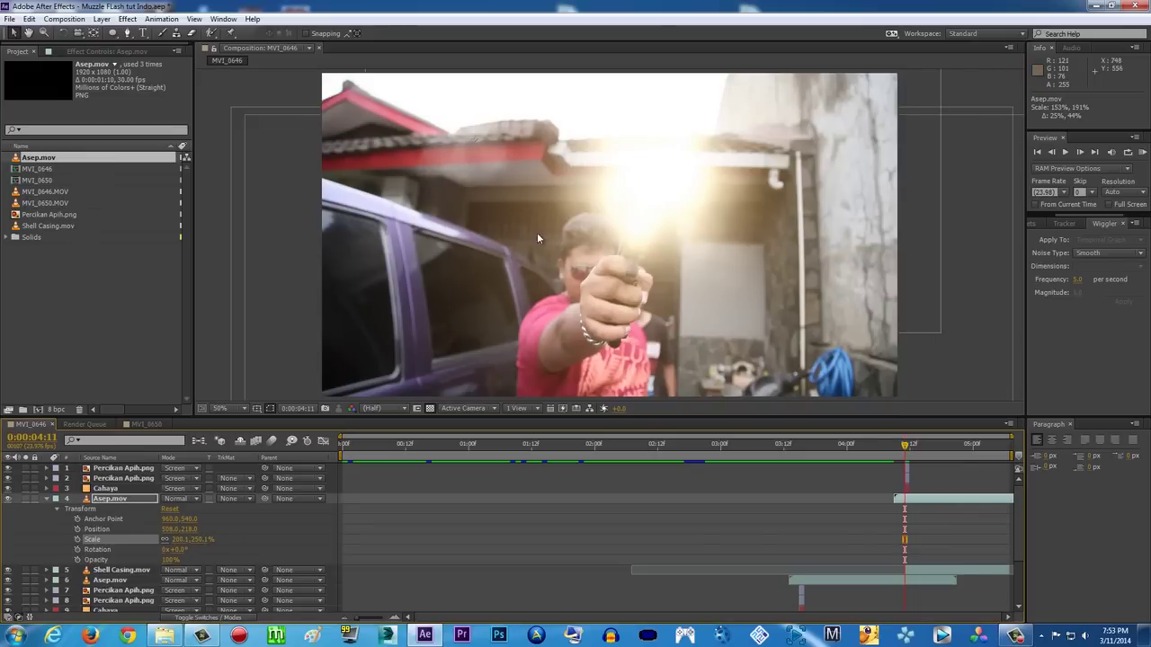
{"action": "left_click_drag", "start_coordinate": [614, 216], "coordinate": [675, 274]}
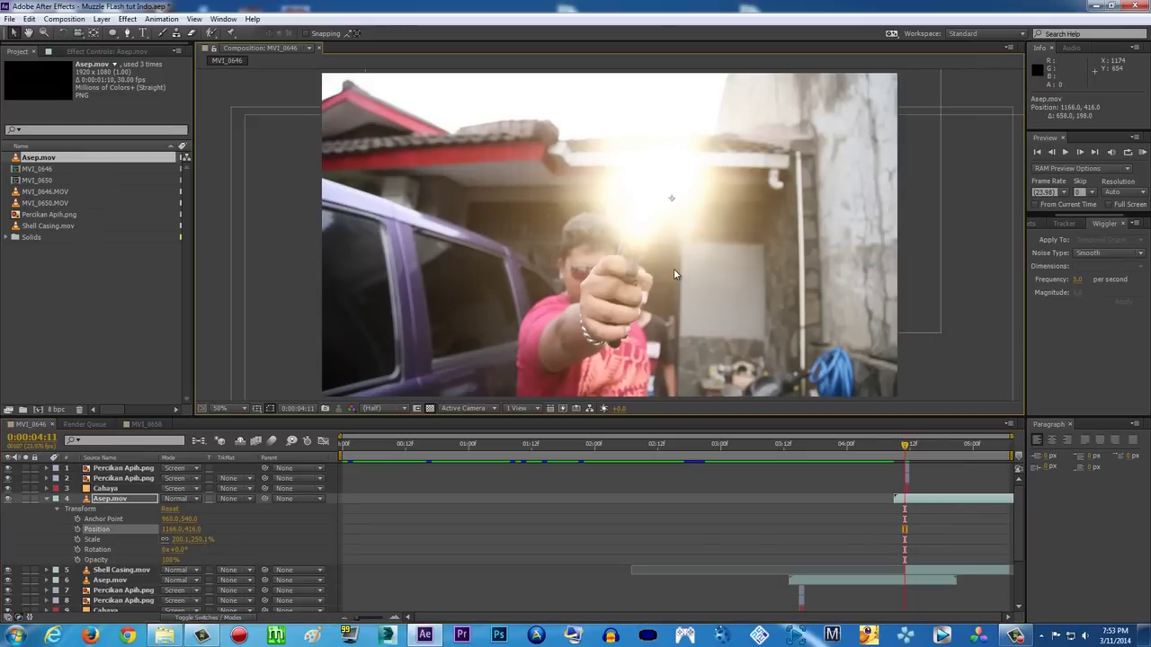
Fade out the Asep.mov layer with opacity keyframes at 0:00:04:20 (100%) and 0:00:05:04, and preview the smoke.
{"action": "left_click_drag", "start_coordinate": [905, 444], "coordinate": [945, 448]}
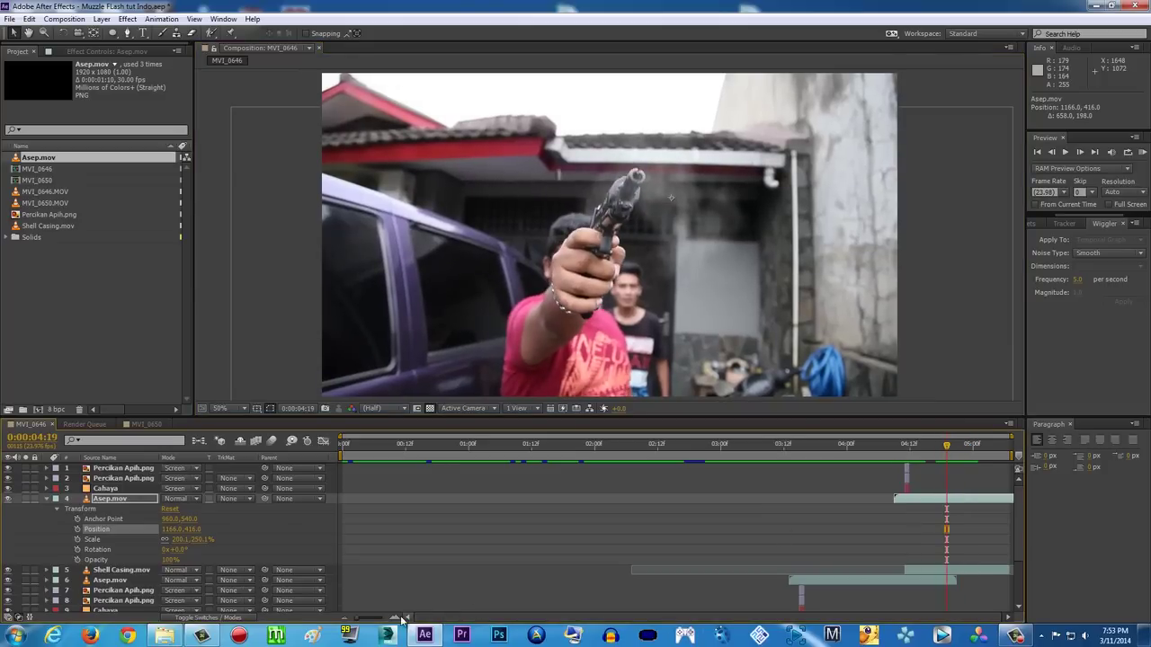
{"action": "left_click_drag", "start_coordinate": [399, 620], "coordinate": [401, 620]}
{"action": "left_click_drag", "start_coordinate": [722, 616], "coordinate": [749, 616]}
{"action": "left_click", "coordinate": [933, 450]}
{"action": "left_click_drag", "start_coordinate": [932, 453], "coordinate": [892, 457]}
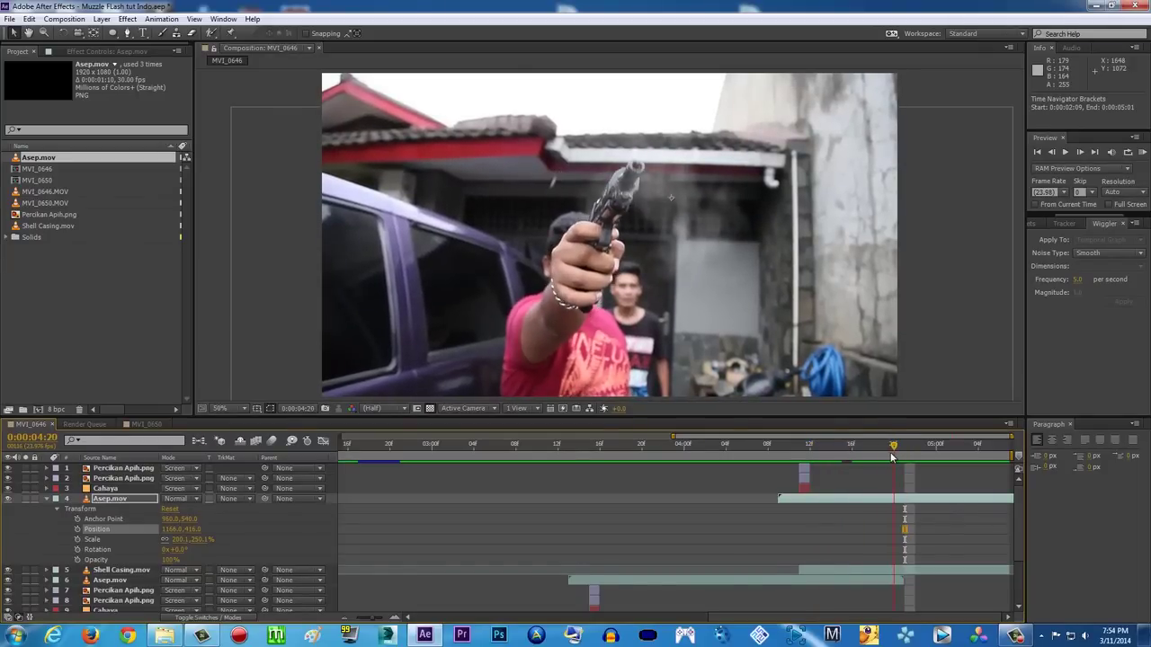
{"action": "left_click", "coordinate": [78, 560]}
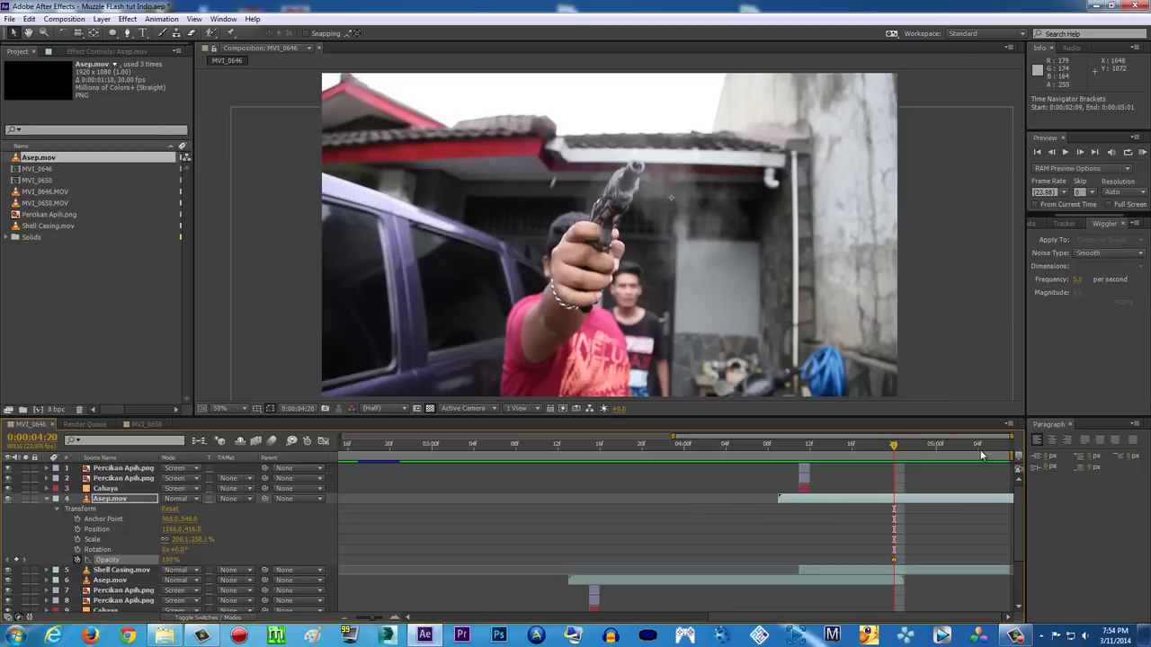
{"action": "left_click_drag", "start_coordinate": [903, 447], "coordinate": [977, 450]}
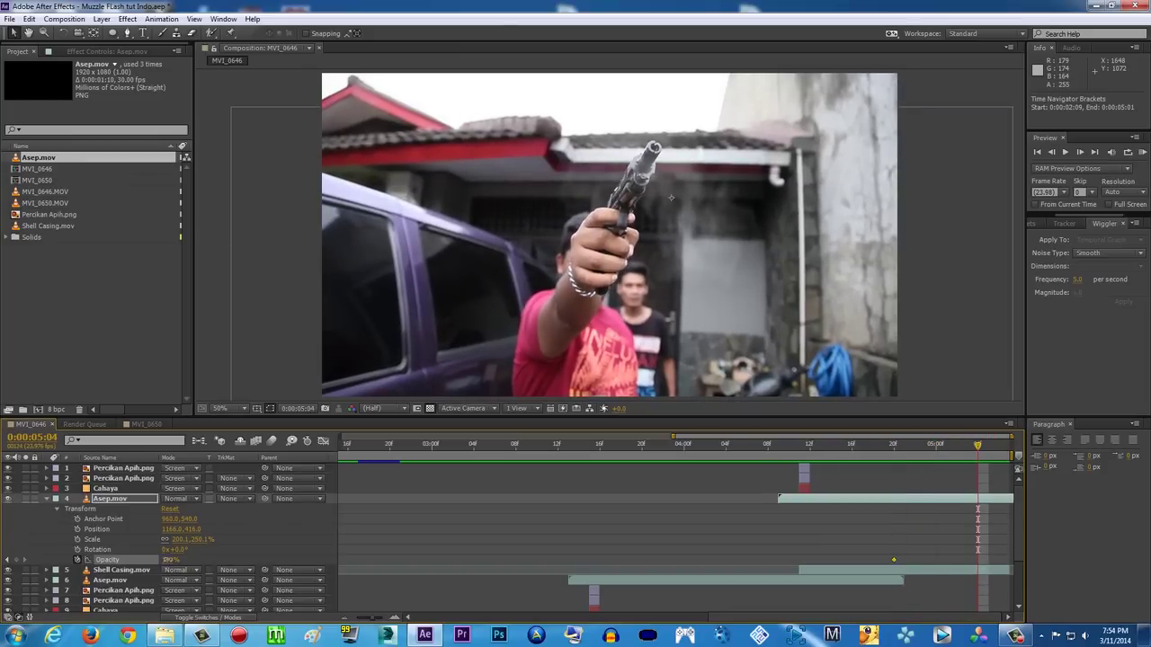
{"action": "left_click_drag", "start_coordinate": [897, 449], "coordinate": [799, 446]}
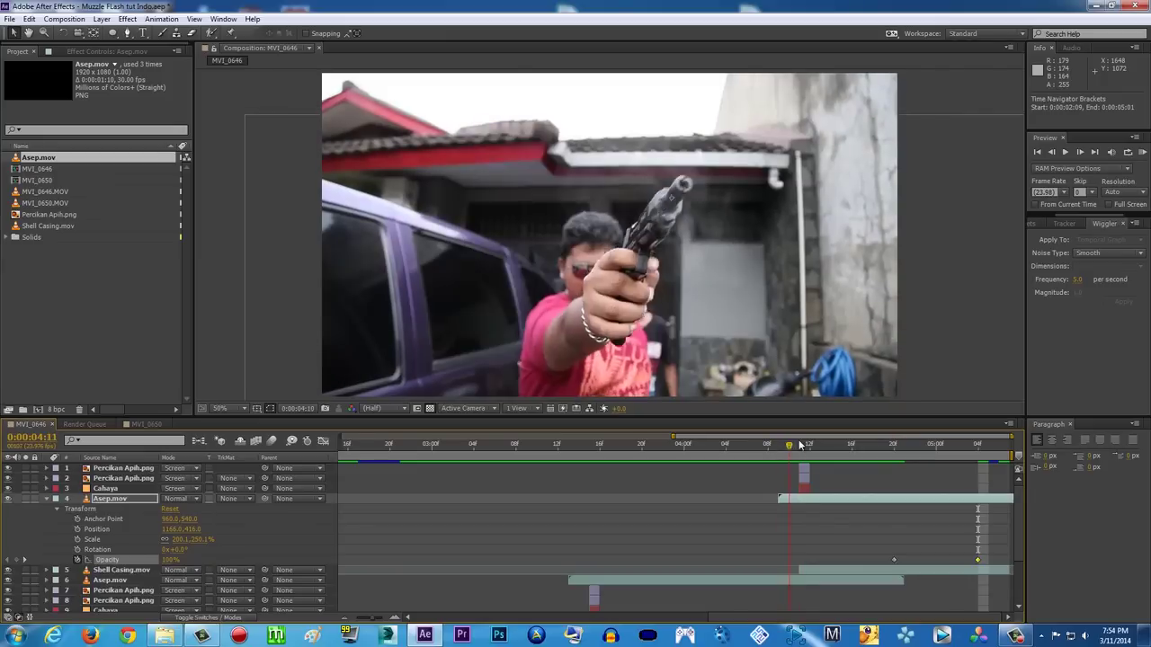
{"action": "left_click", "coordinate": [1142, 152]}
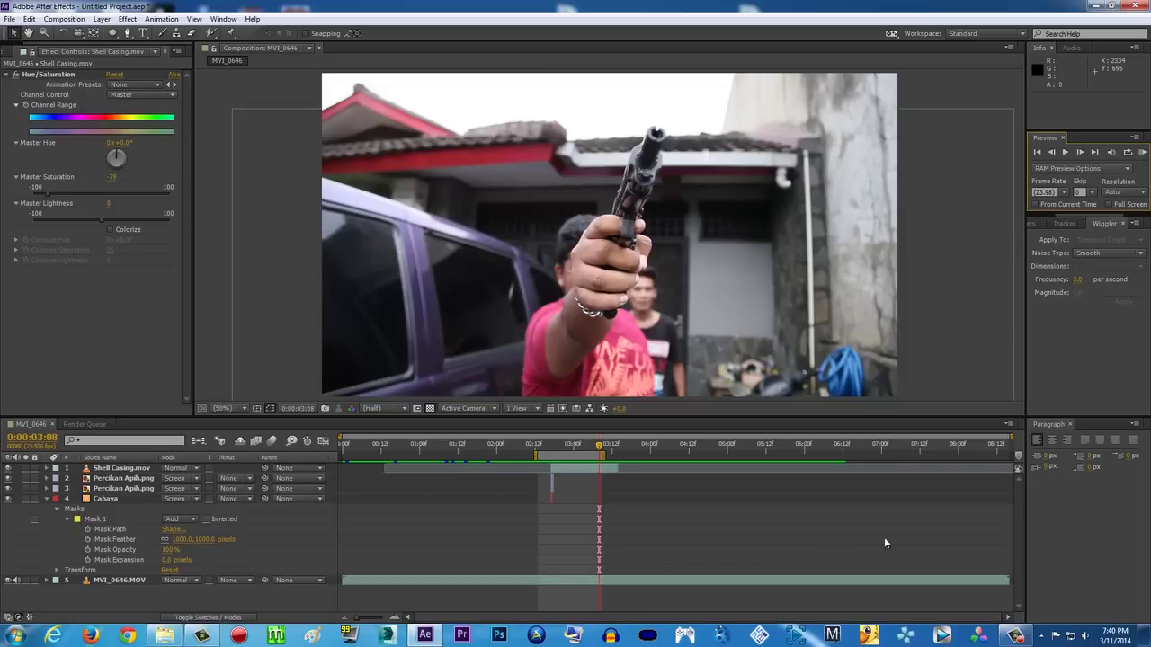
{"action": "left_click", "coordinate": [1014, 638]}
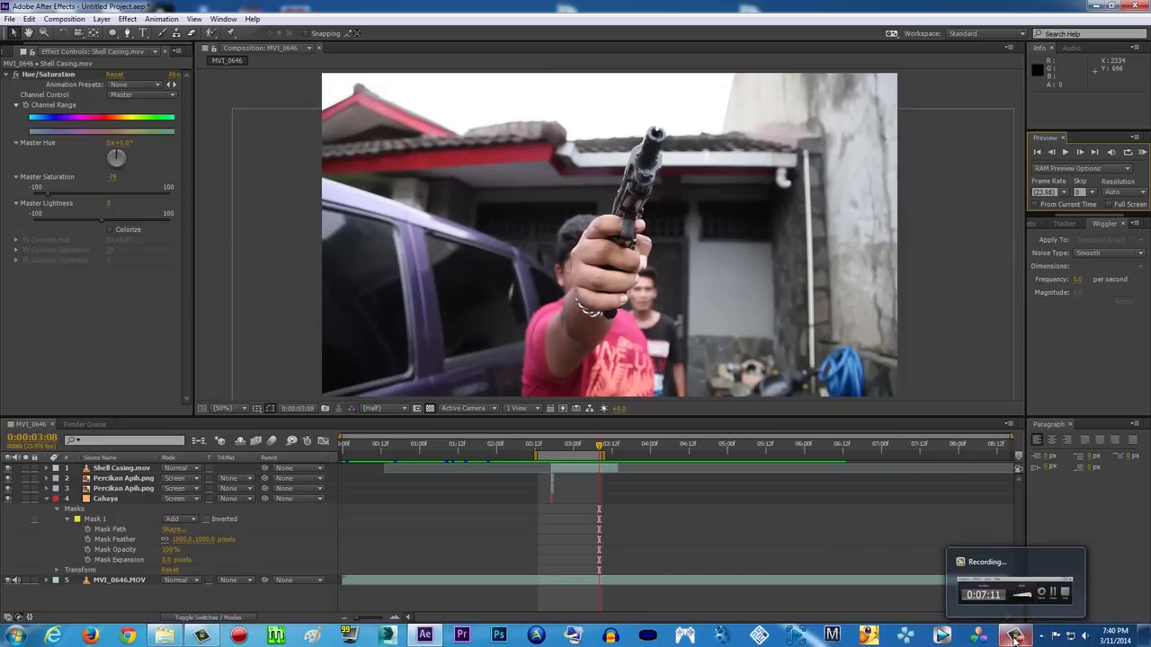